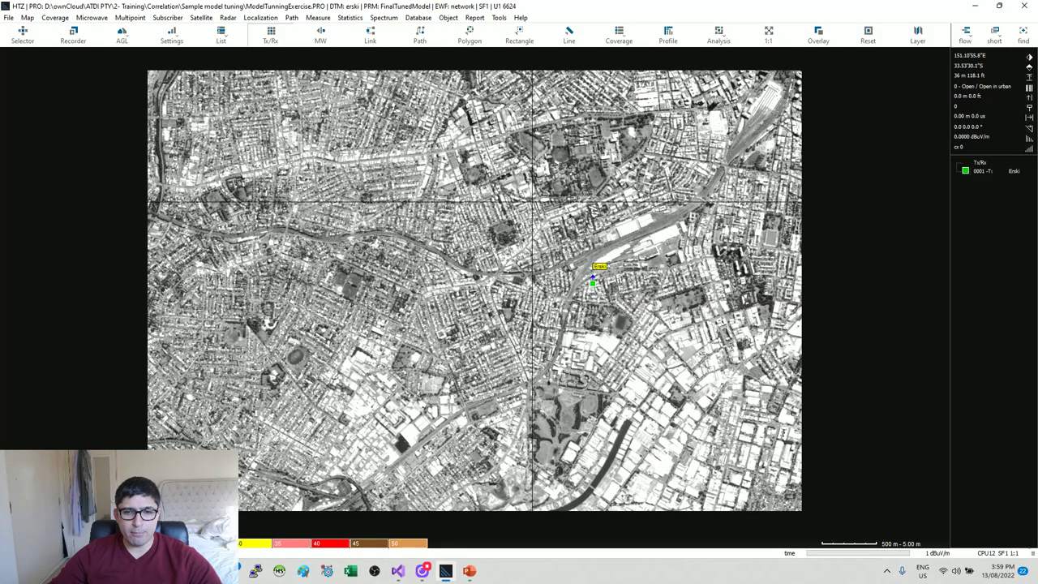
Step: Display the DEM as the base map layer and inspect the terrain relief around the Erski station
click(918, 35)
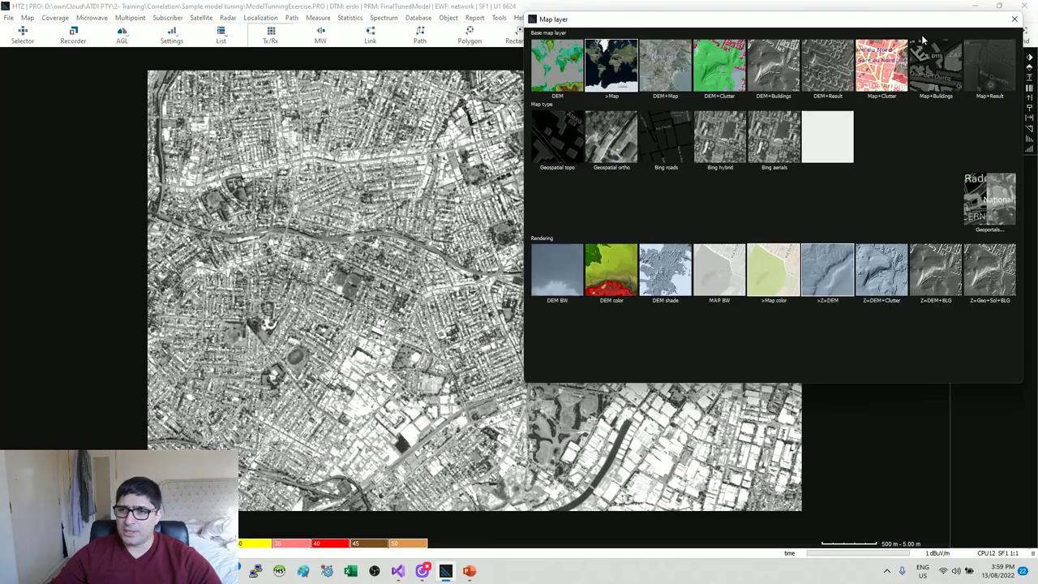
drag(757, 21, 722, 111)
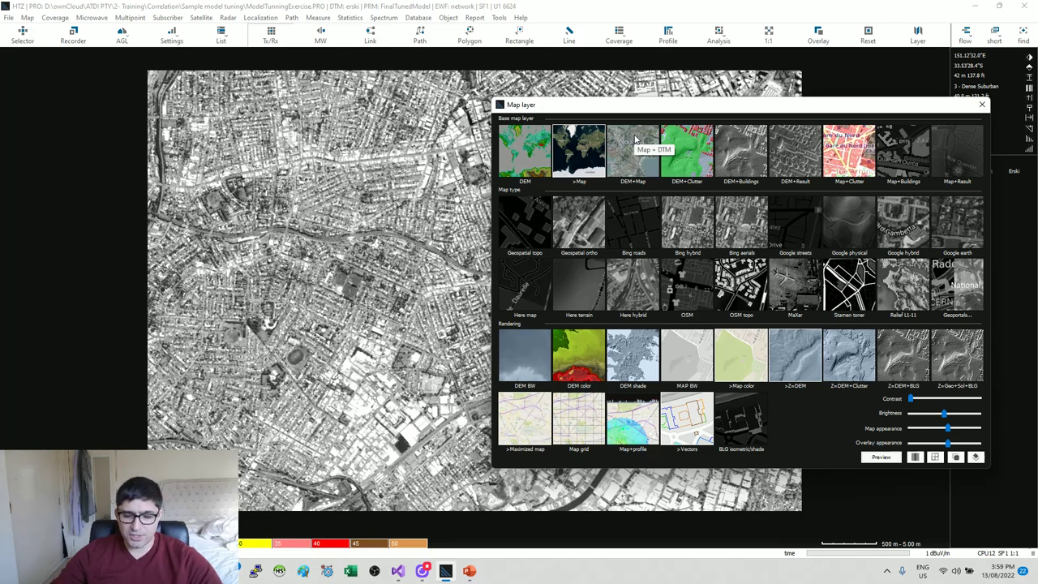
click(571, 154)
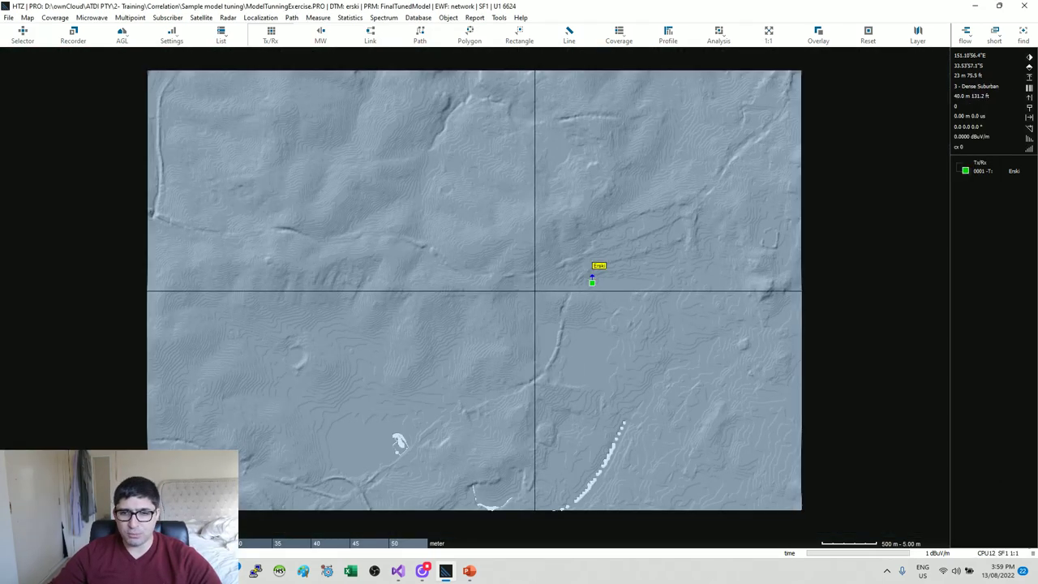
scroll(534, 290, up, 1)
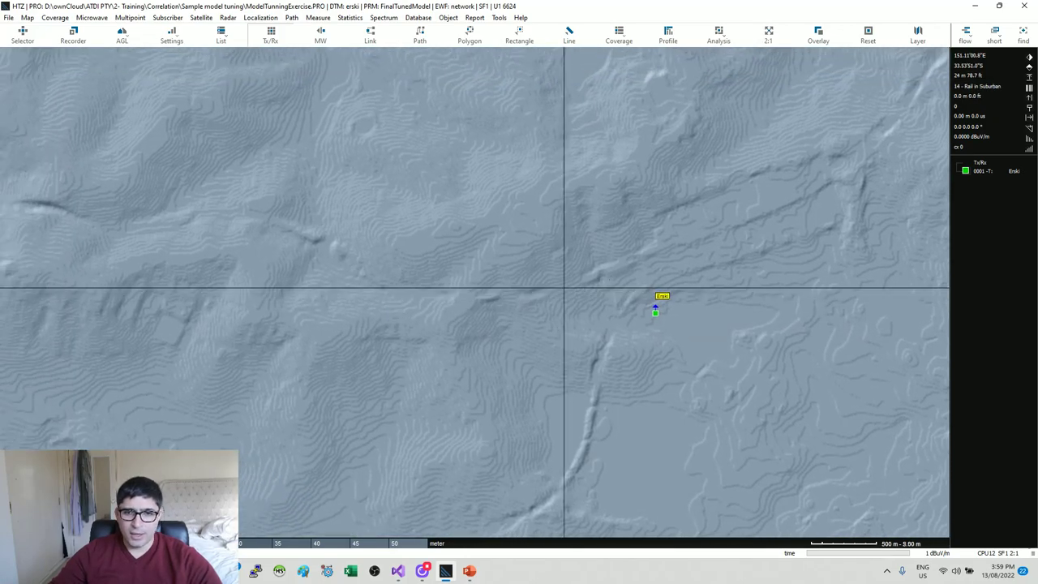
drag(463, 283, 537, 284)
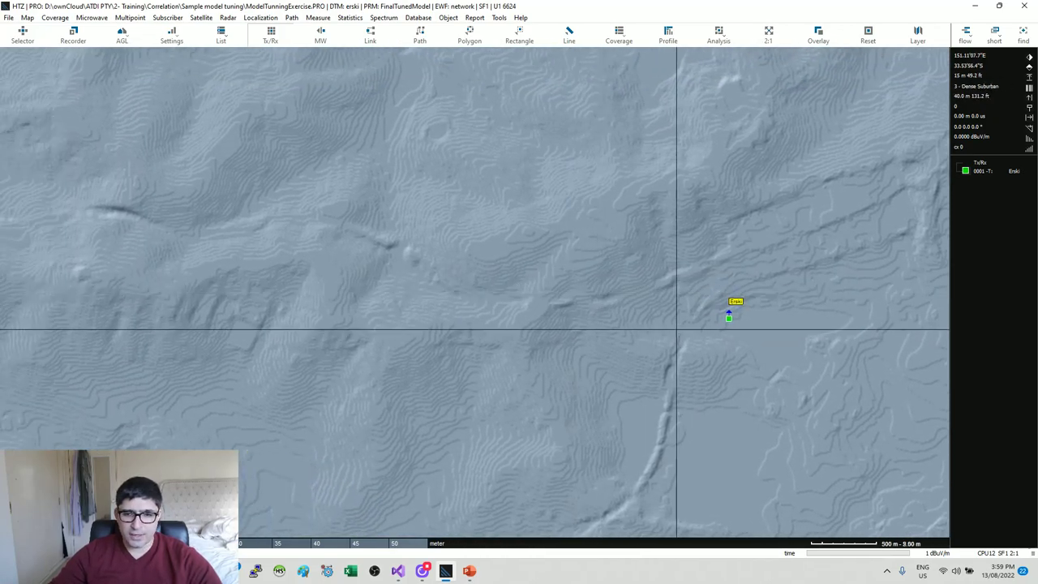
scroll(324, 341, up, 1)
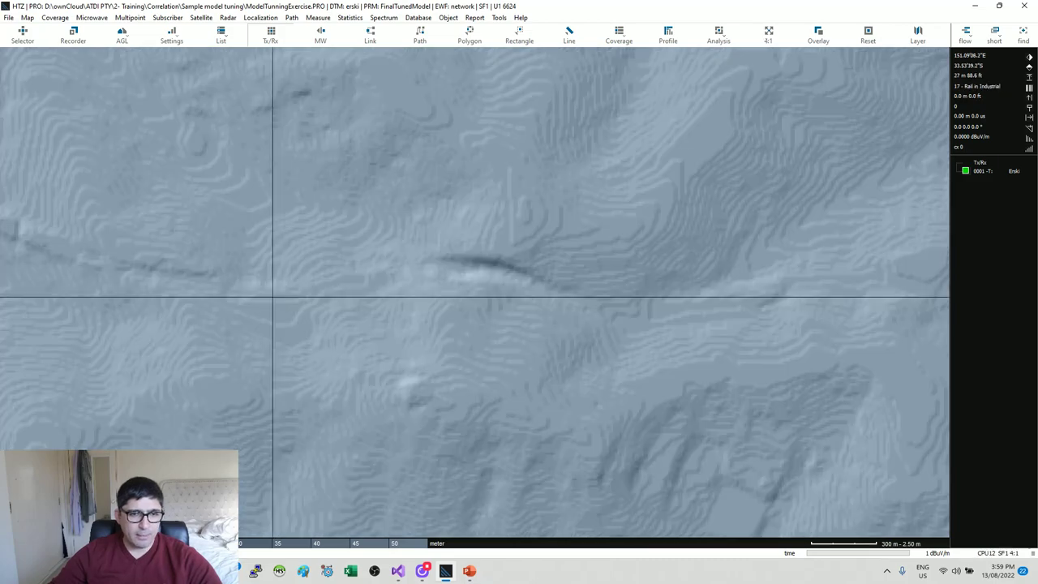
scroll(565, 307, down, 3)
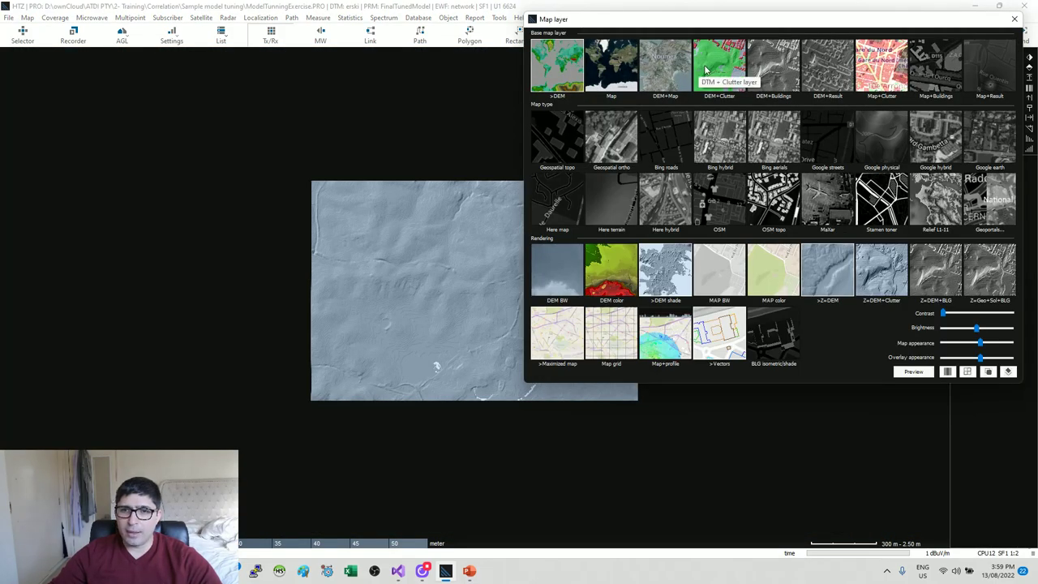
Step: Show the DEM+Clutter base layer over the project area
click(707, 77)
scroll(475, 290, up, 1)
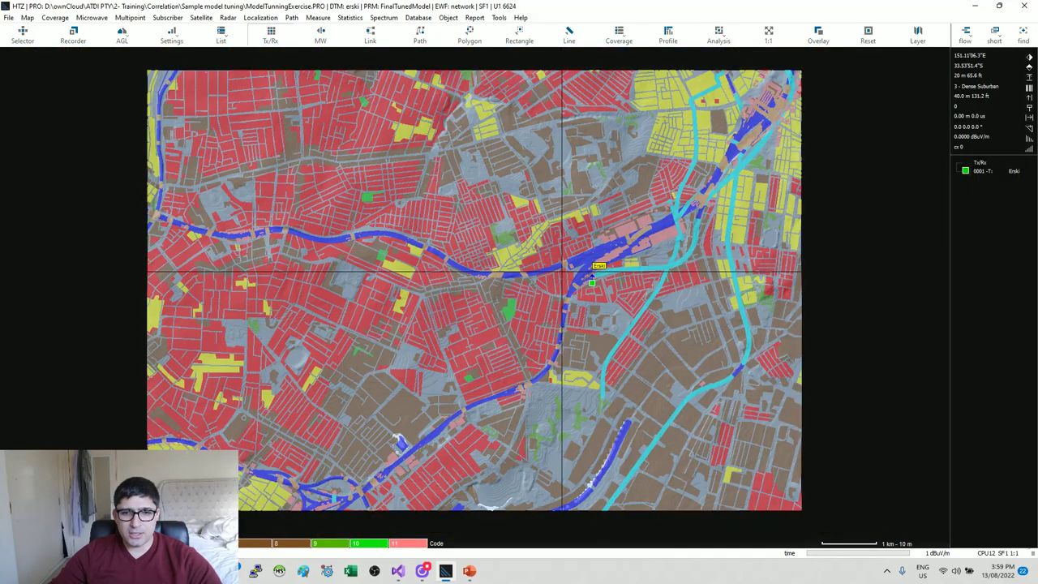
click(350, 543)
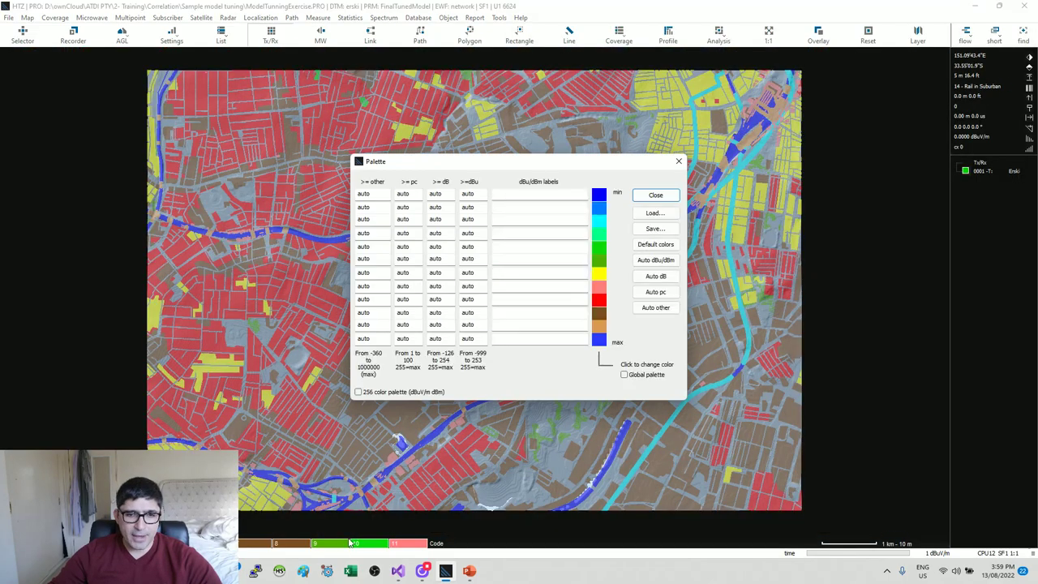
key(Escape)
Step: Review the clutter parameters, checking the suburban, urban and rail class names, and accept them as they are
click(1029, 96)
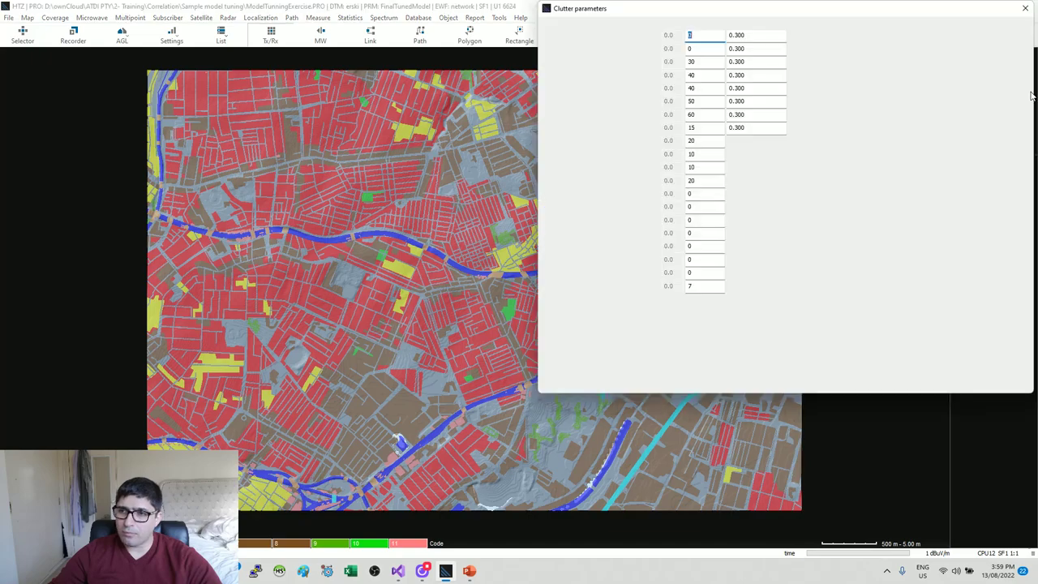
drag(713, 12, 815, 97)
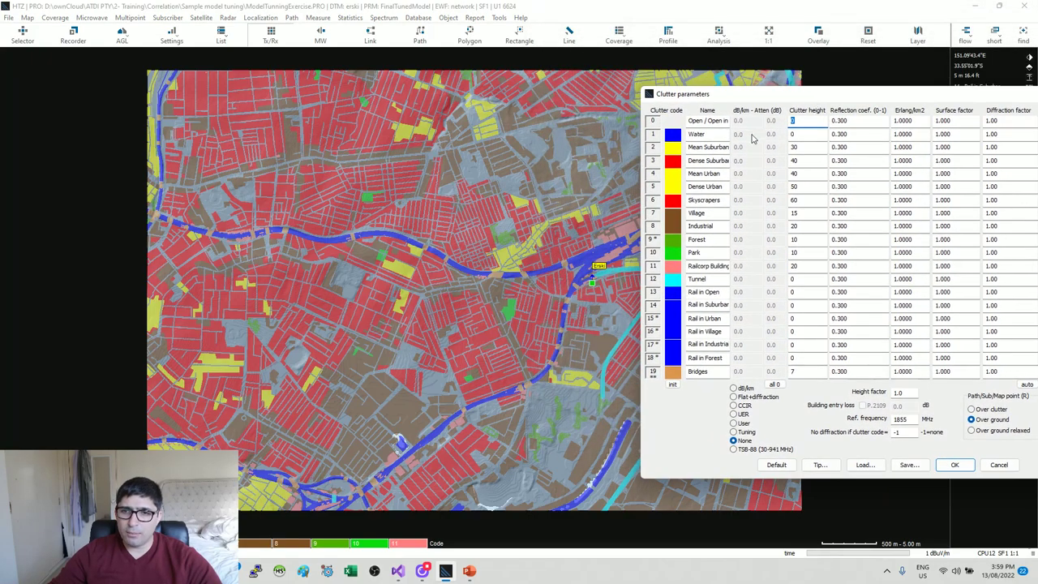
double_click(715, 147)
drag(704, 161, 754, 165)
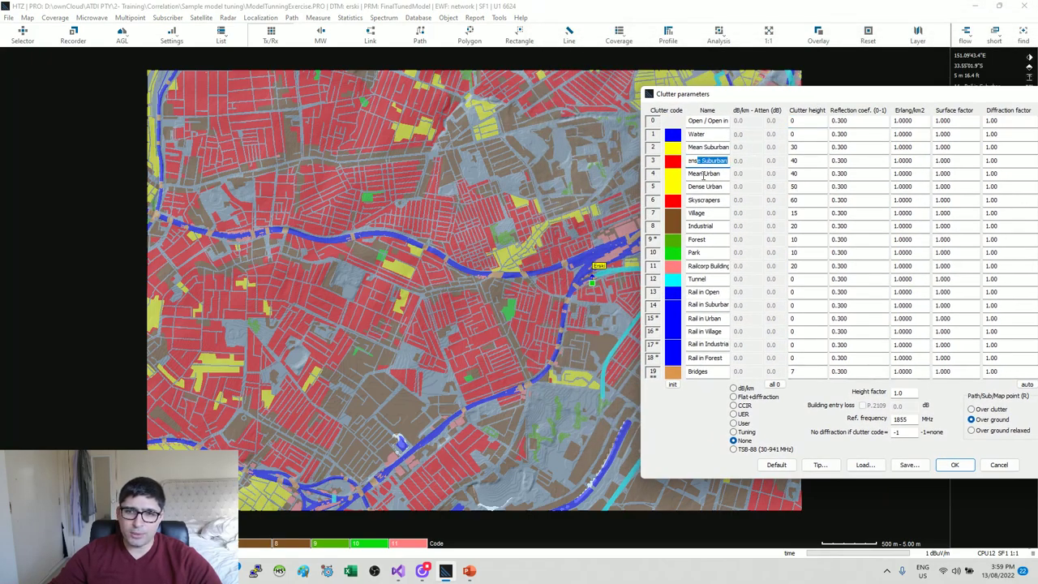
click(703, 174)
click(704, 187)
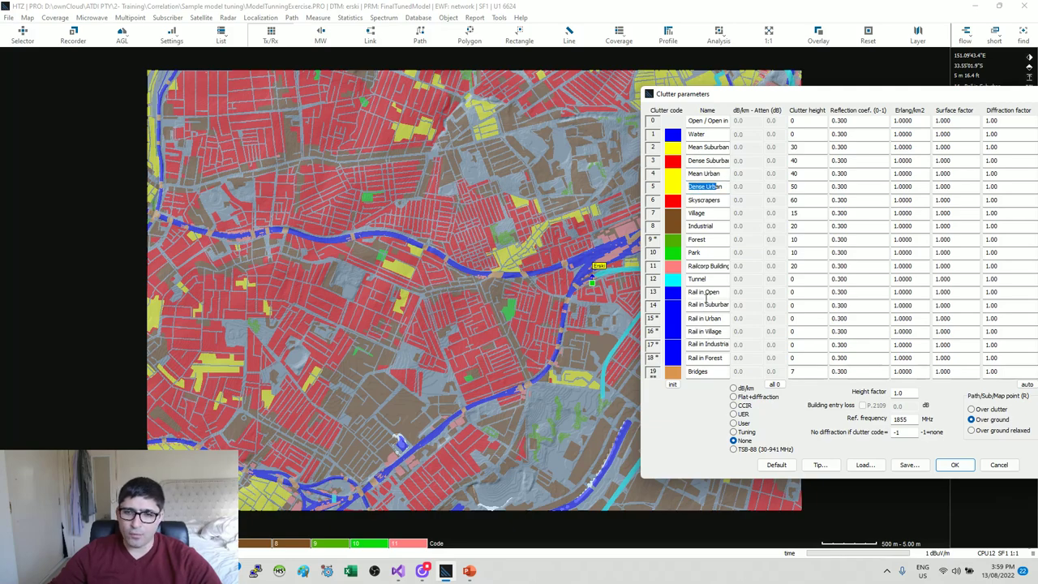
click(699, 305)
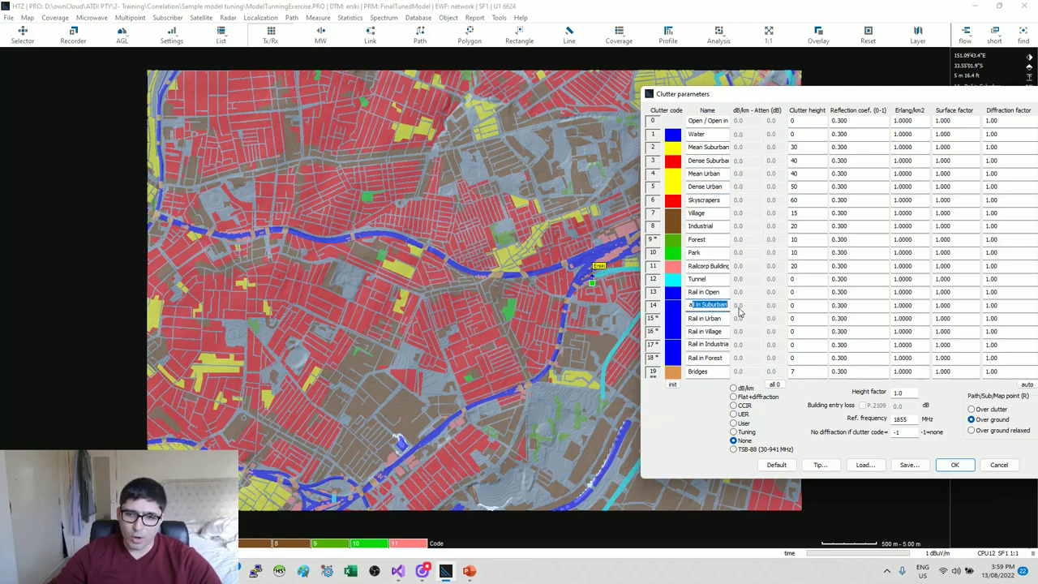
drag(698, 317, 721, 320)
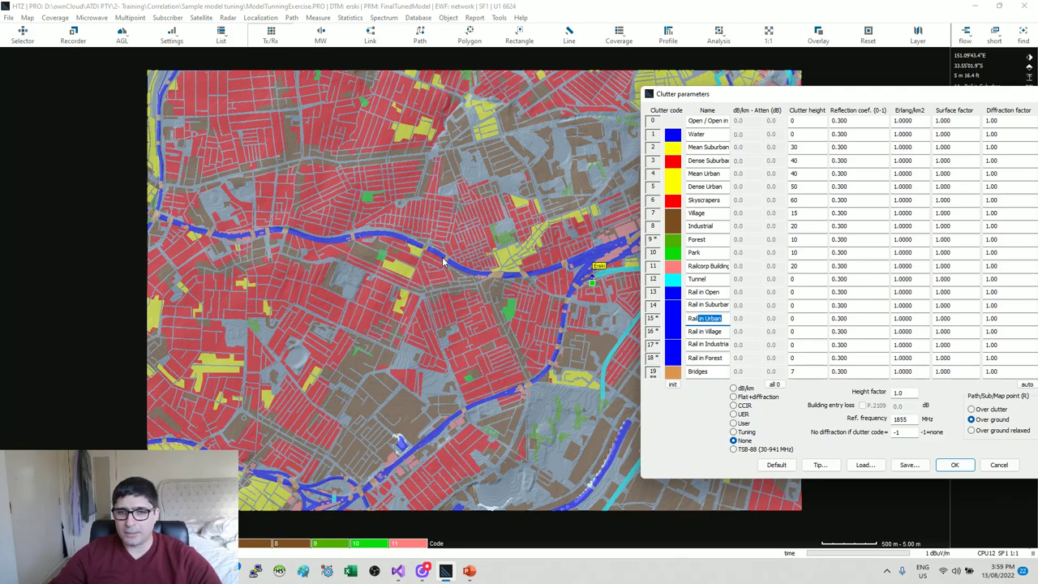
key(Return)
Step: Return the base layer to Map and open the parameters of the Erski Tx/Rx station
click(917, 33)
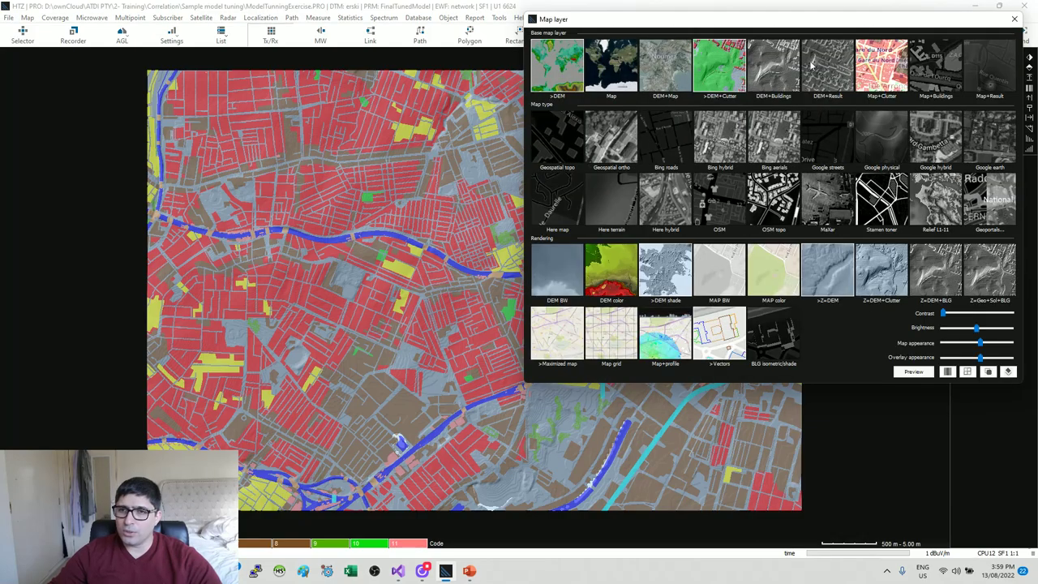
click(607, 65)
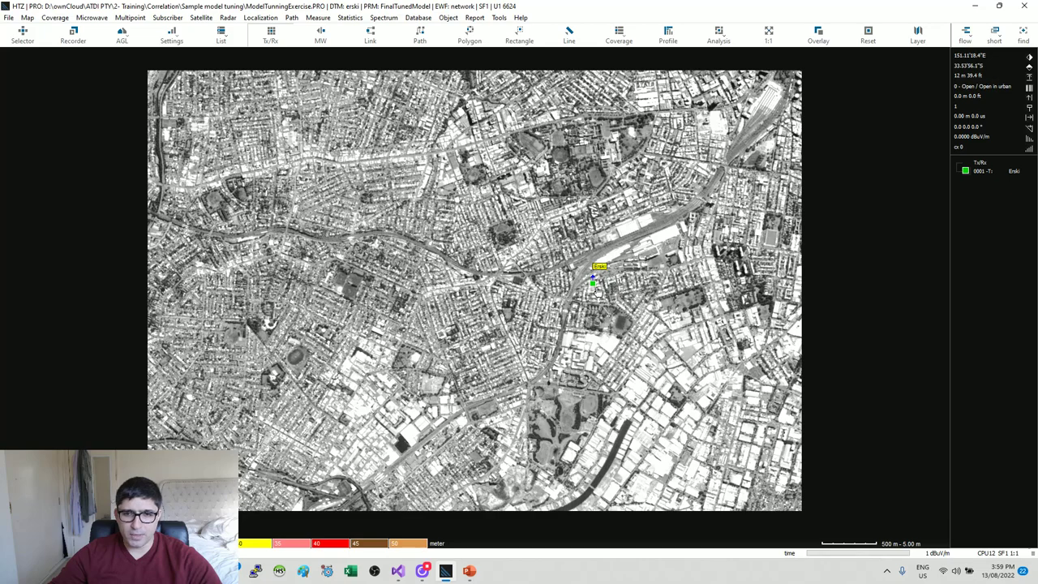
right_click(593, 281)
click(641, 290)
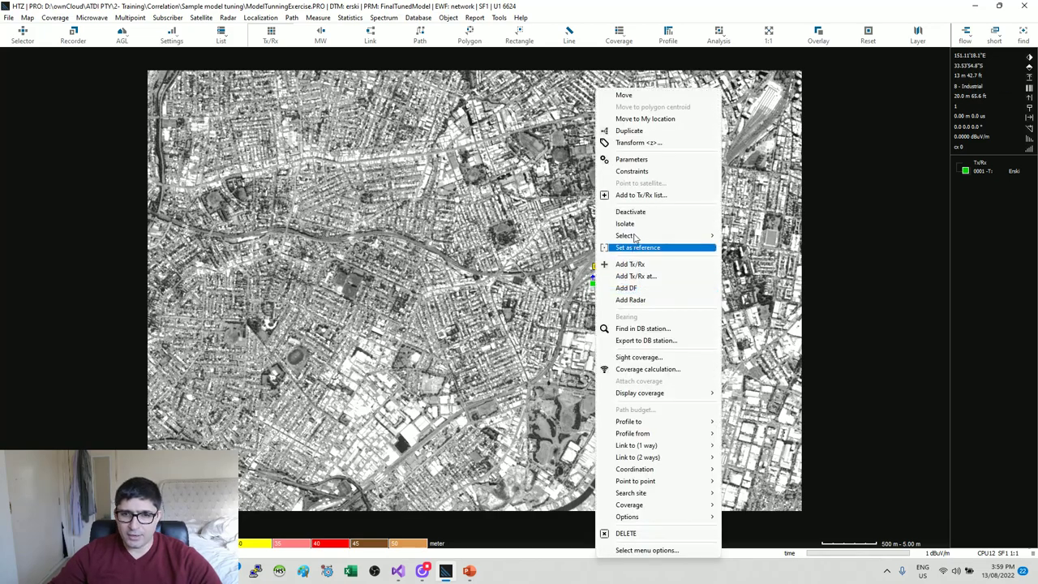
click(649, 160)
Step: Review the station's nominal power, Tx antenna gain, frequency, antenna height and antenna patterns, and close its parameters
drag(172, 13, 546, 75)
click(480, 170)
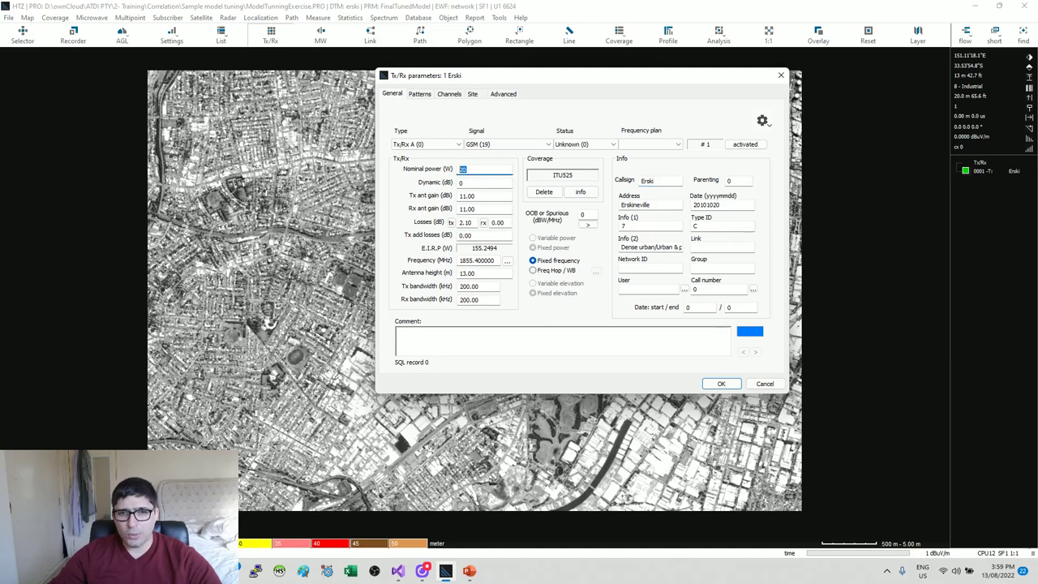
click(467, 198)
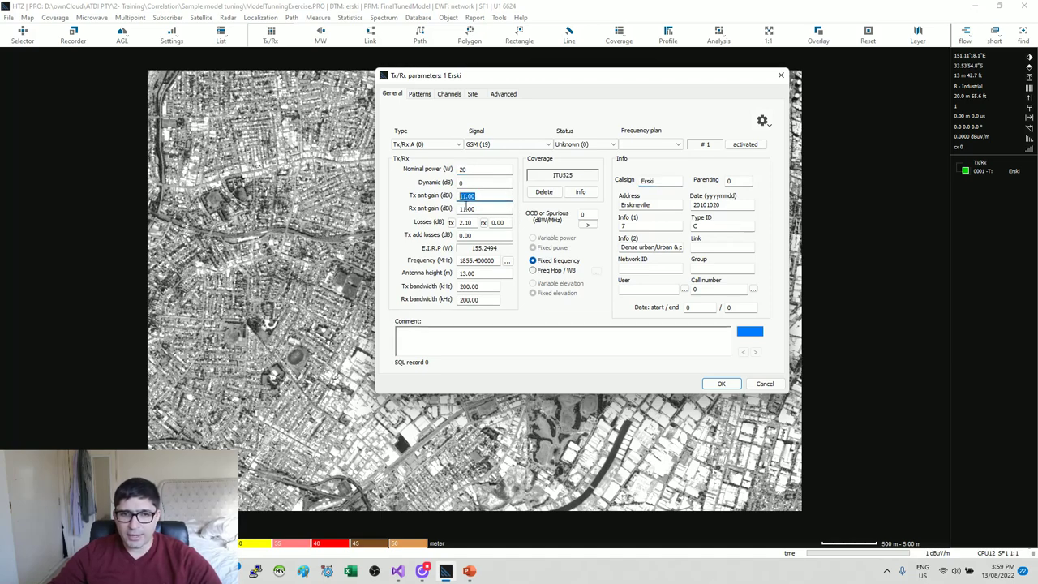
click(485, 260)
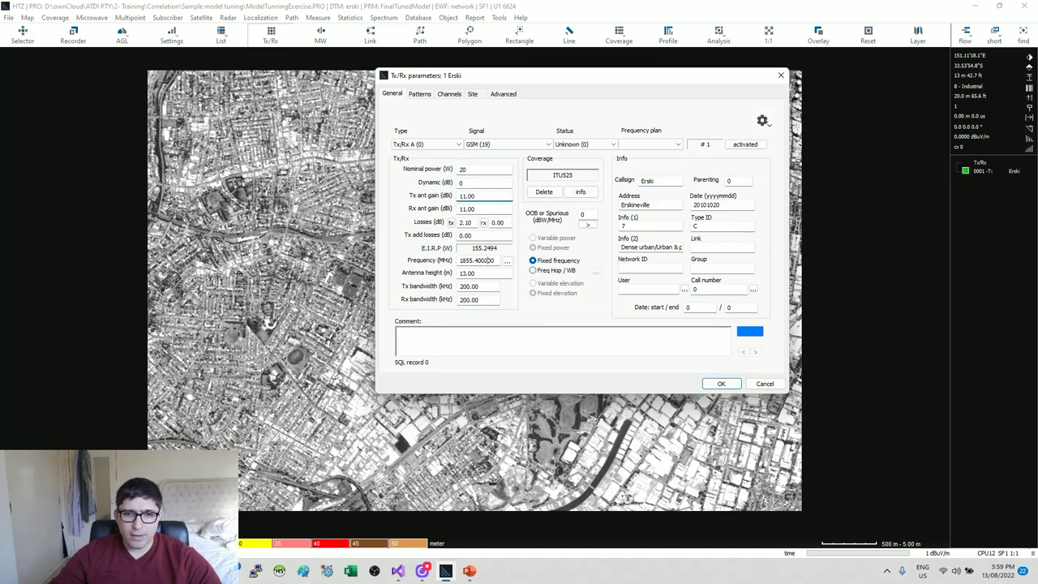
click(480, 274)
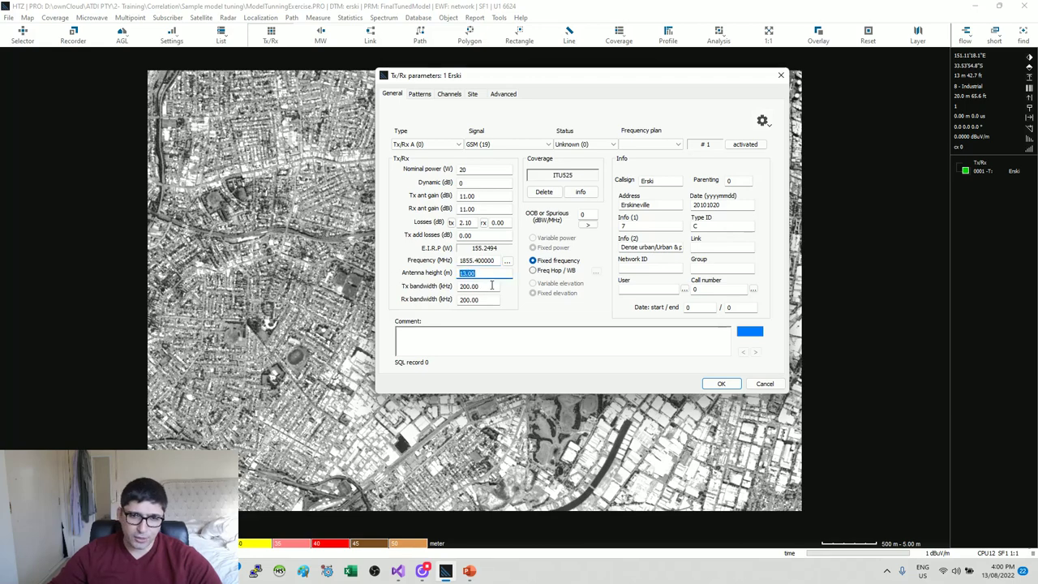
click(421, 94)
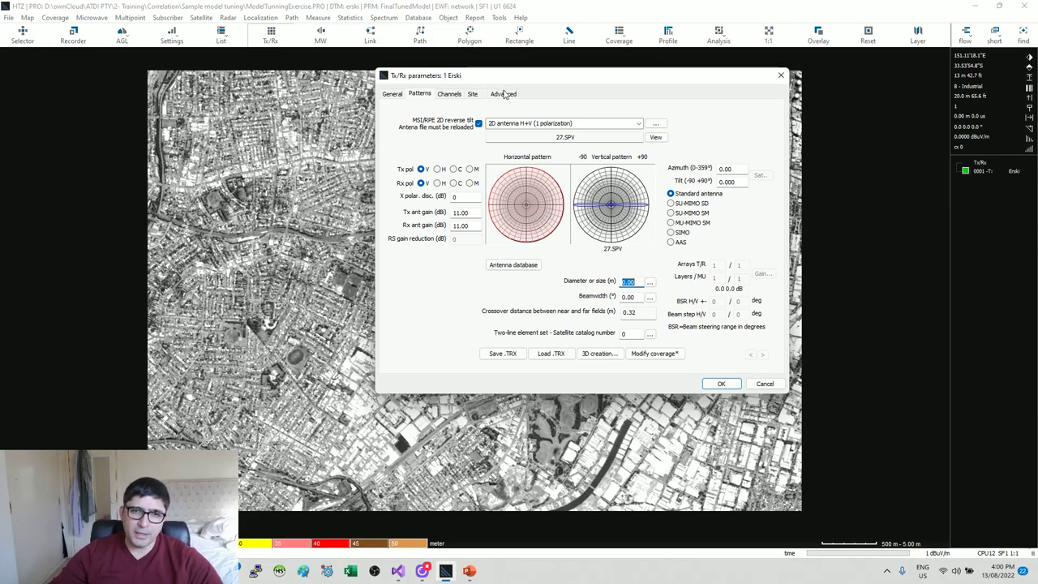
key(Return)
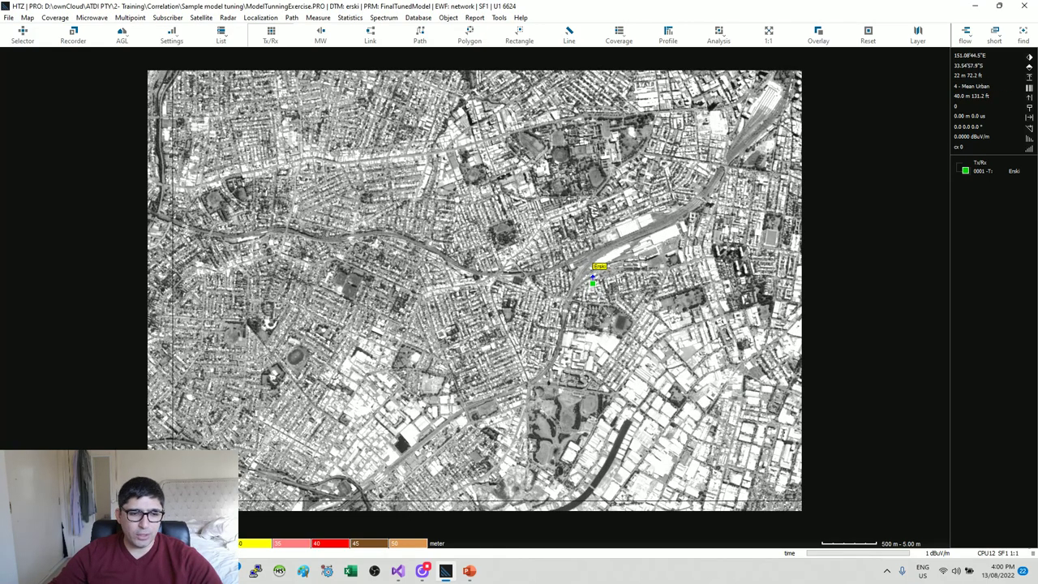
Step: Open Erskineville.csv from the 2- Measurements folder in Excel and discard the recovered files
key(alt+Tab)
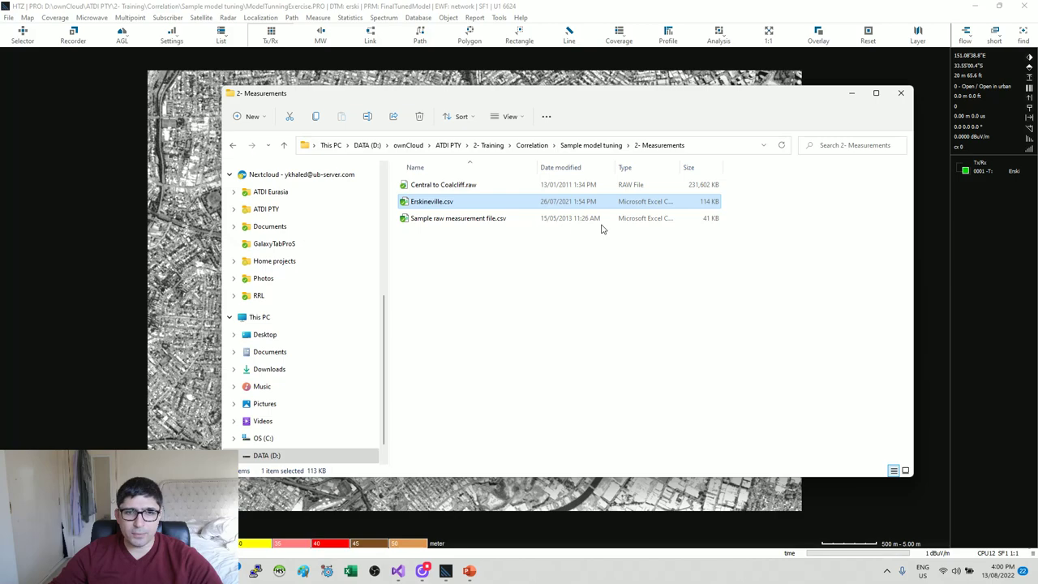
click(697, 150)
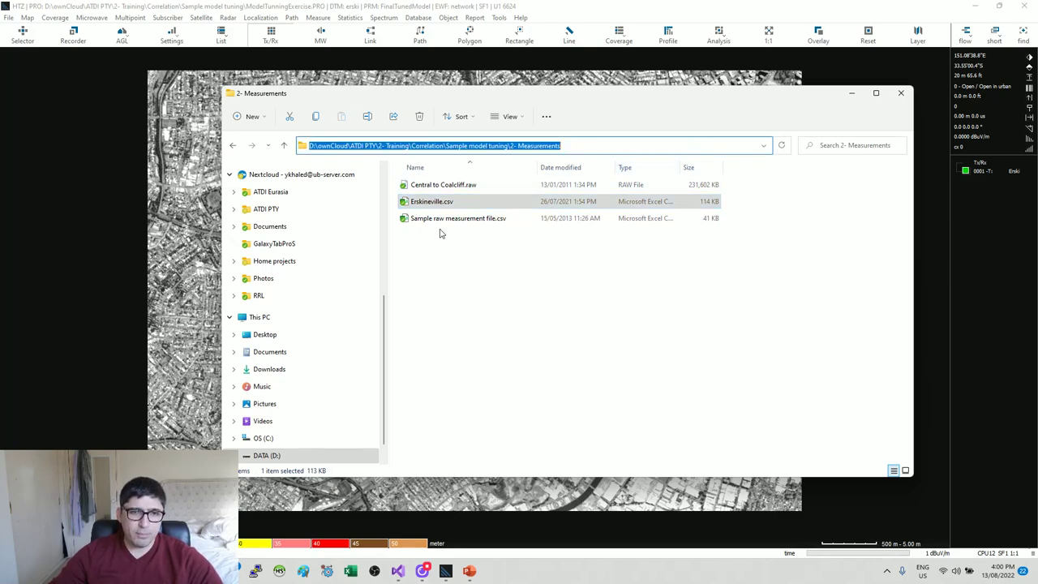
right_click(446, 206)
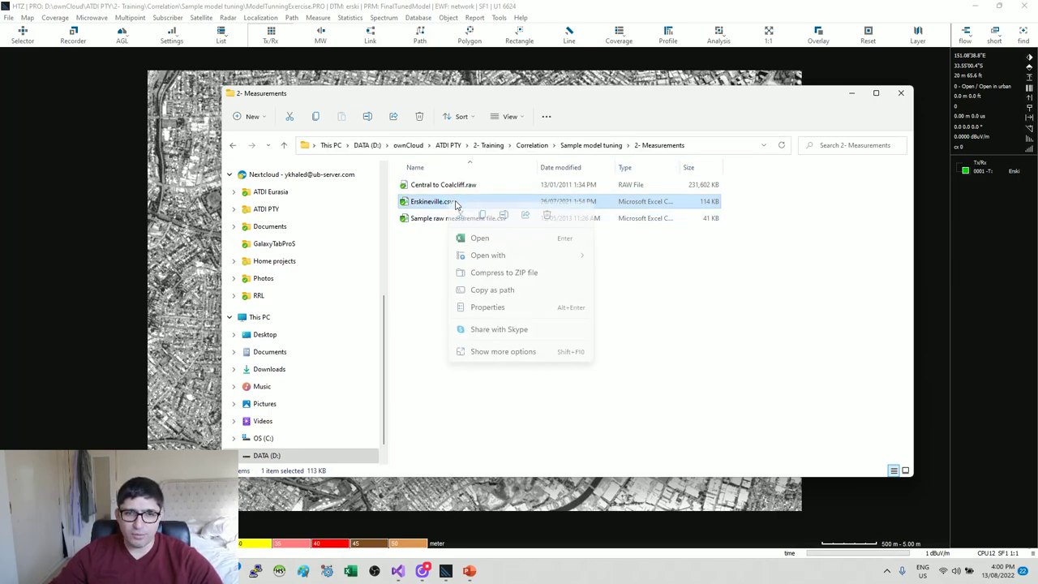
mouse_move(487, 258)
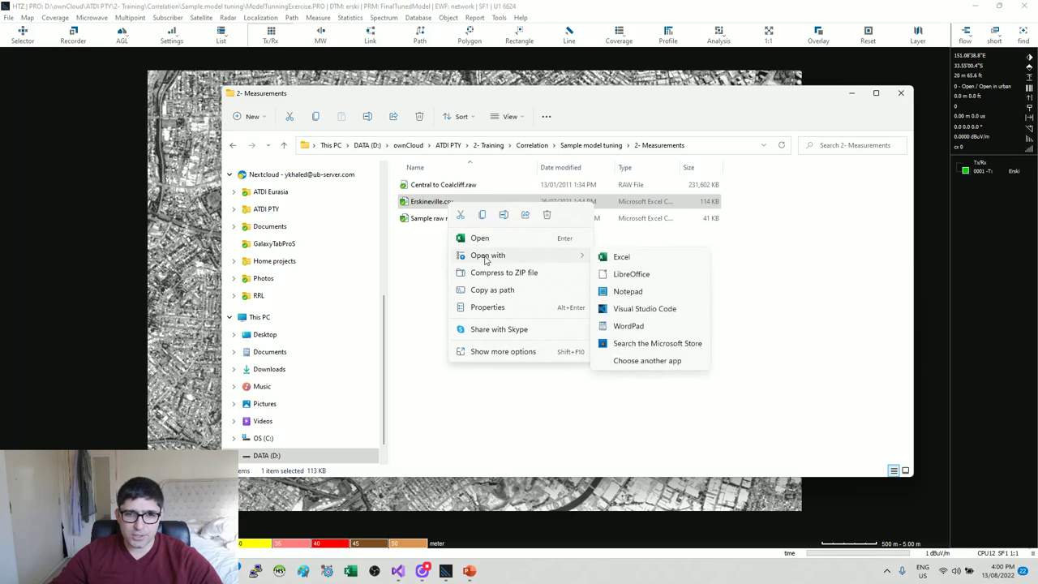
click(631, 258)
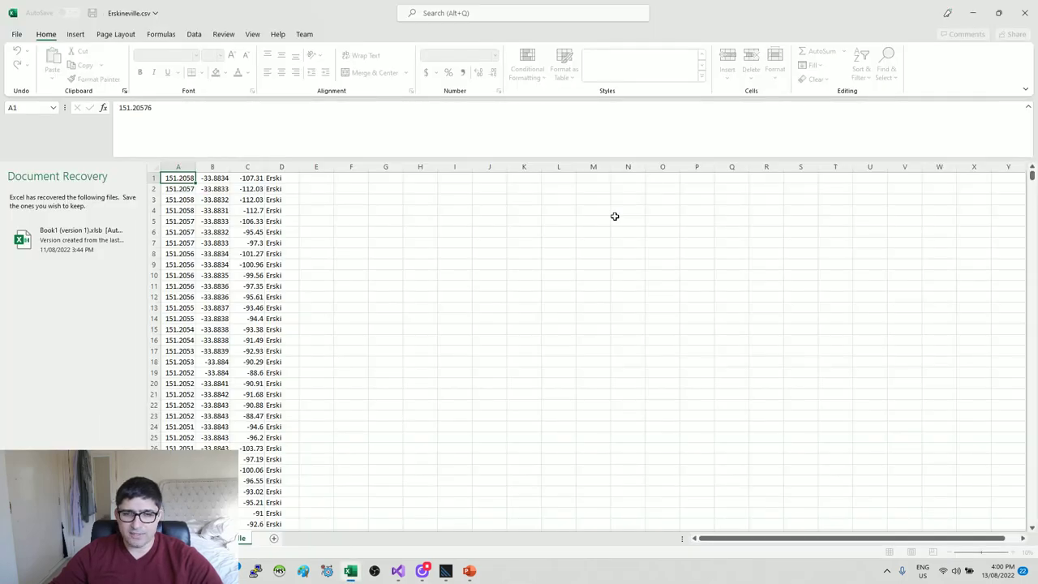
click(122, 560)
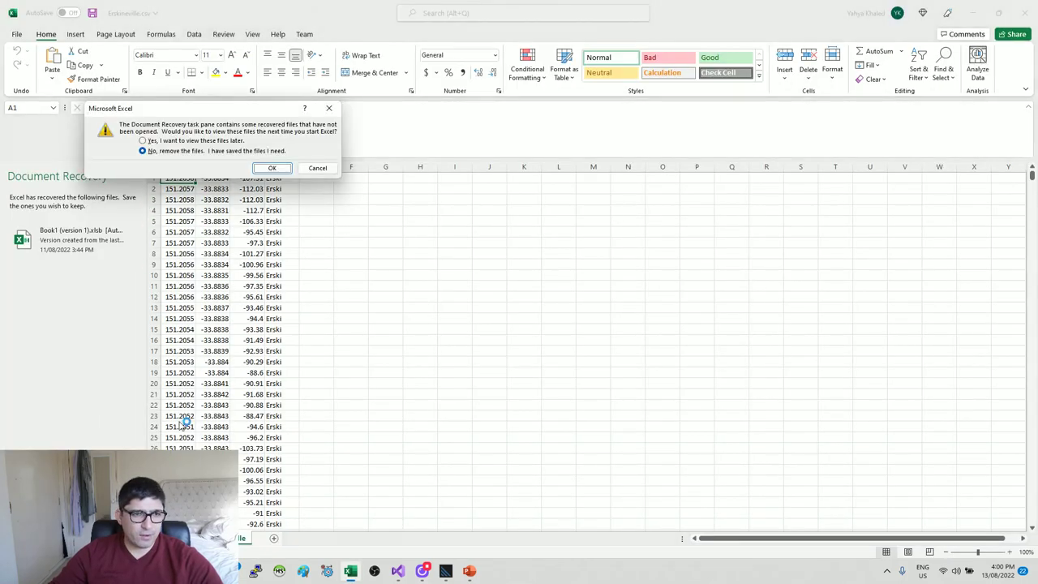
click(274, 167)
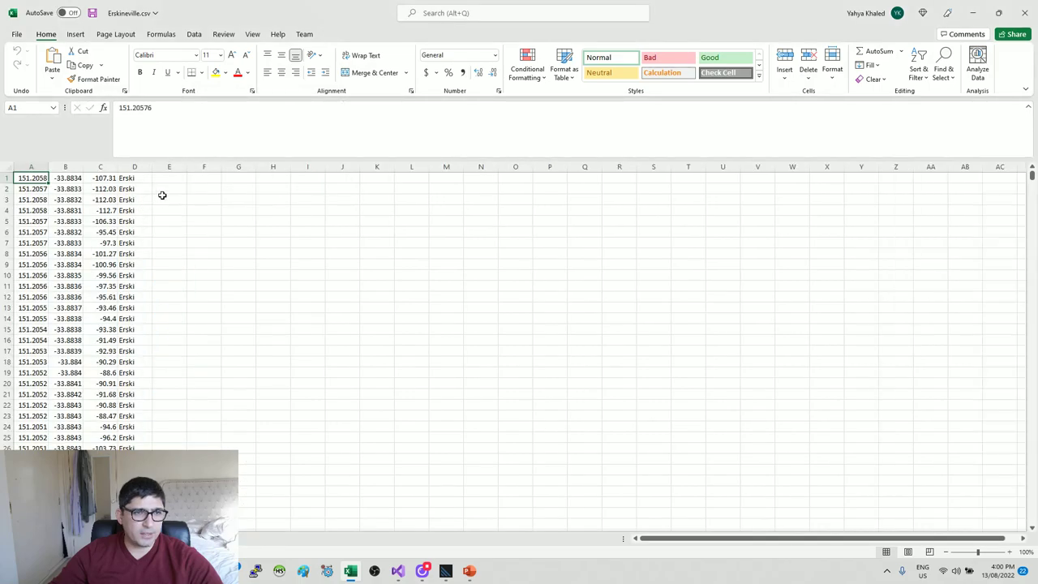
Step: Examine the coordinate, signal level and station name columns A to D of the measurement data
key(ctrl+space)
drag(68, 179, 68, 253)
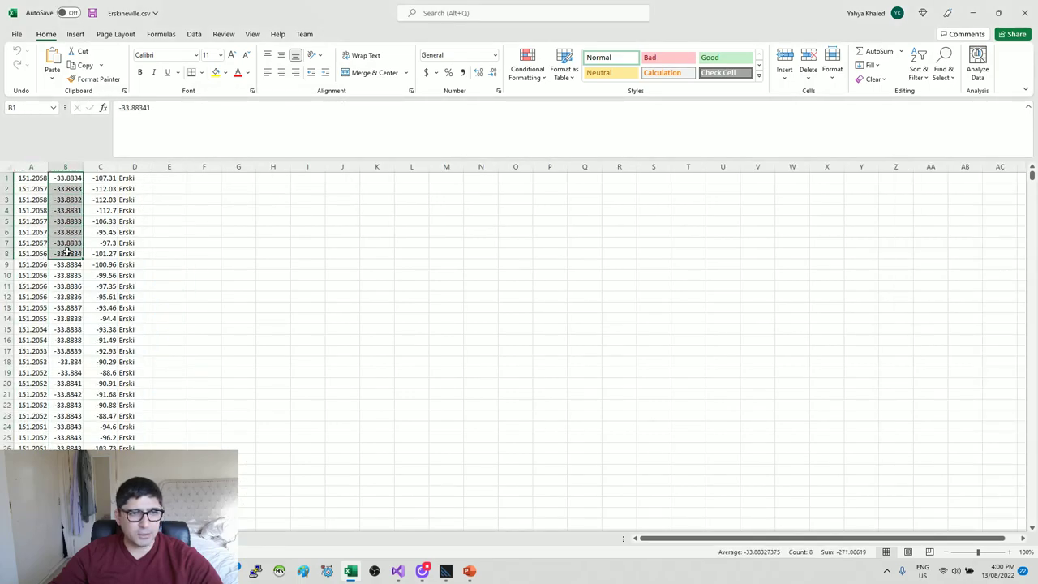
click(102, 166)
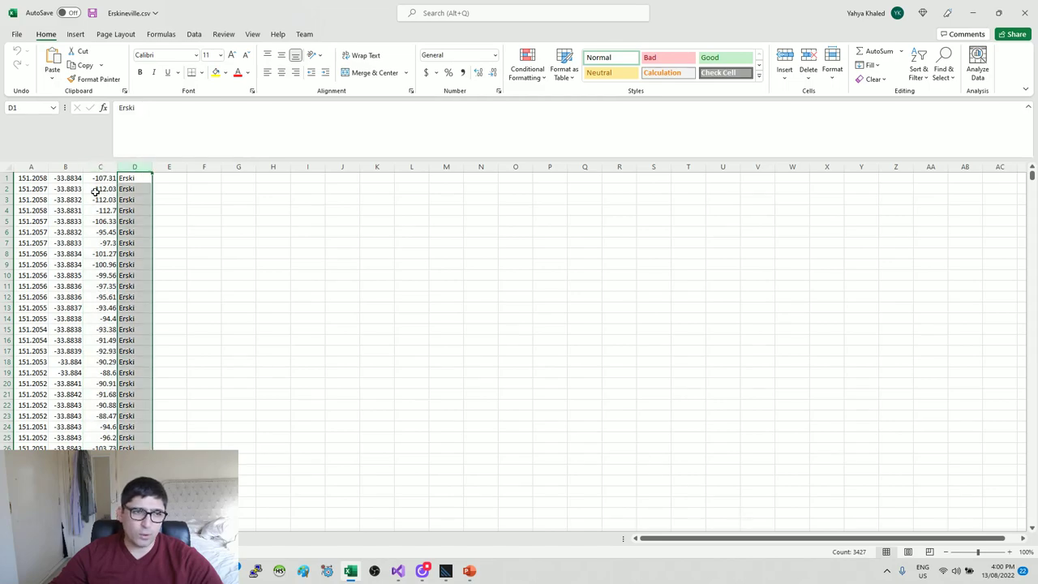
drag(60, 192, 31, 185)
Step: Insert a header row above the measurement data with the labels Lon, Lat, RSSI and callsign
right_click(12, 180)
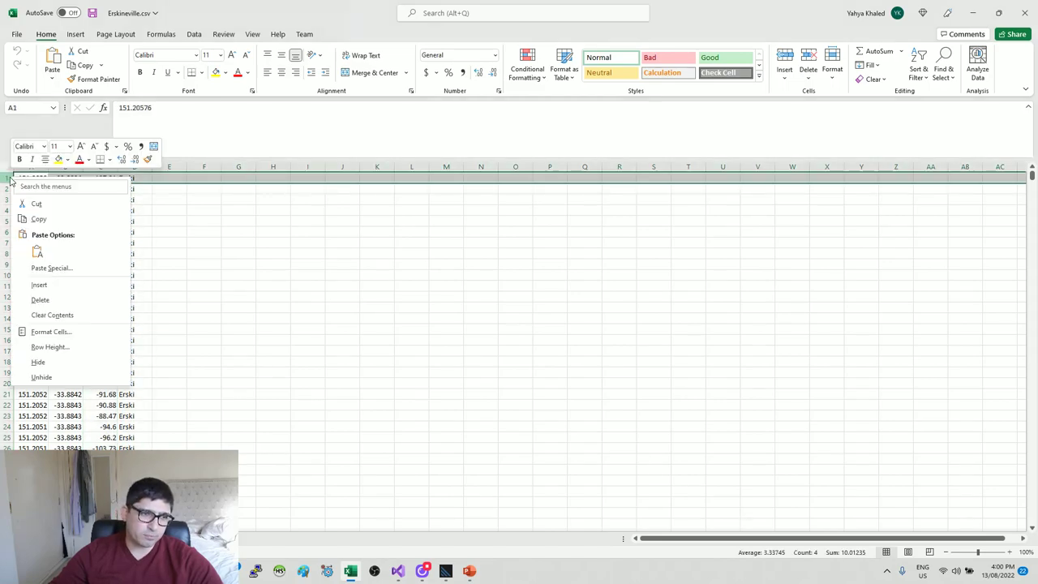
click(39, 285)
click(36, 176)
text(Lo)
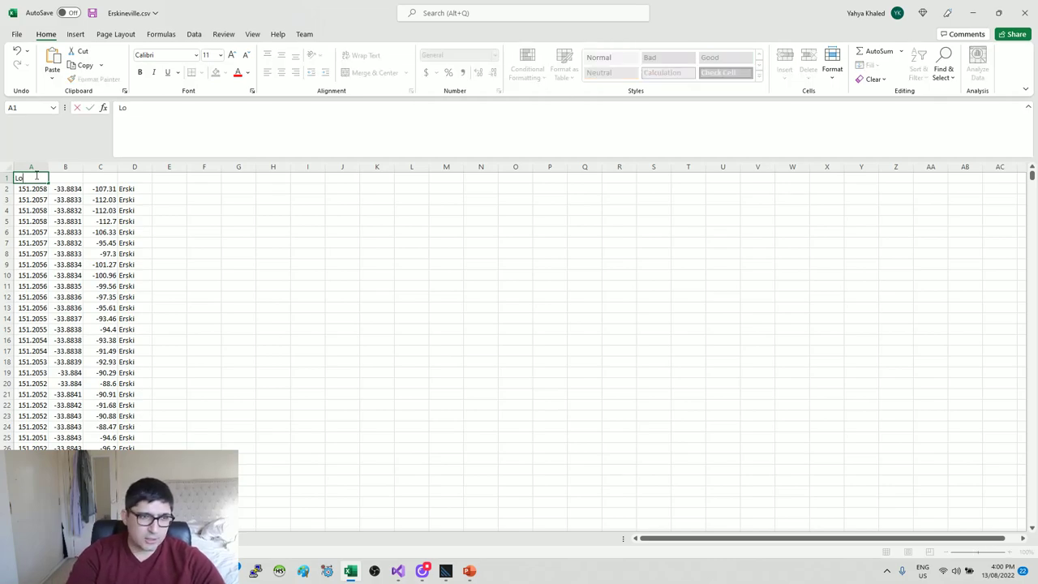
text(n)
key(Tab)
text(Lat)
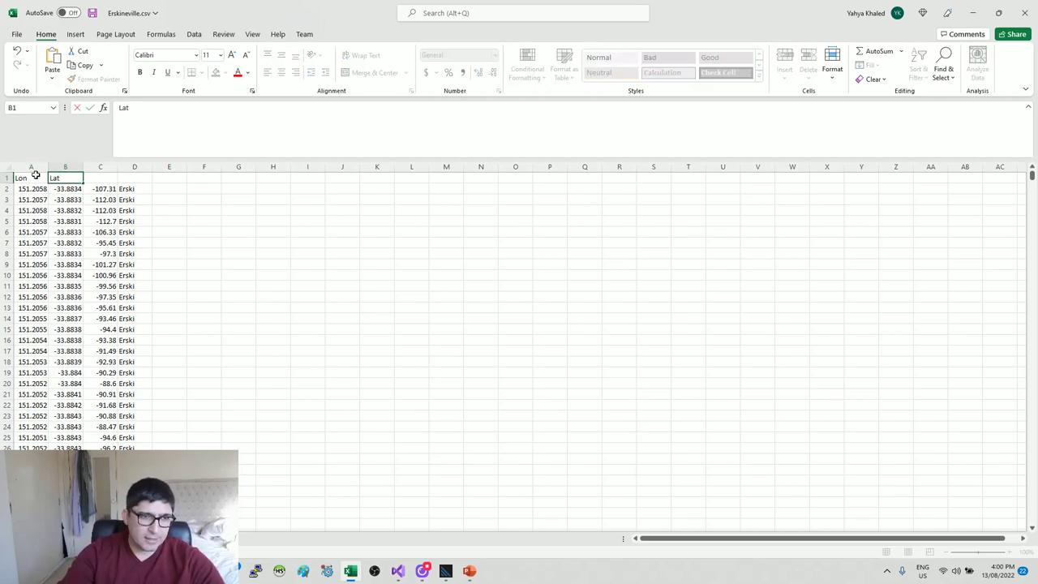
key(Tab)
text(RSSI)
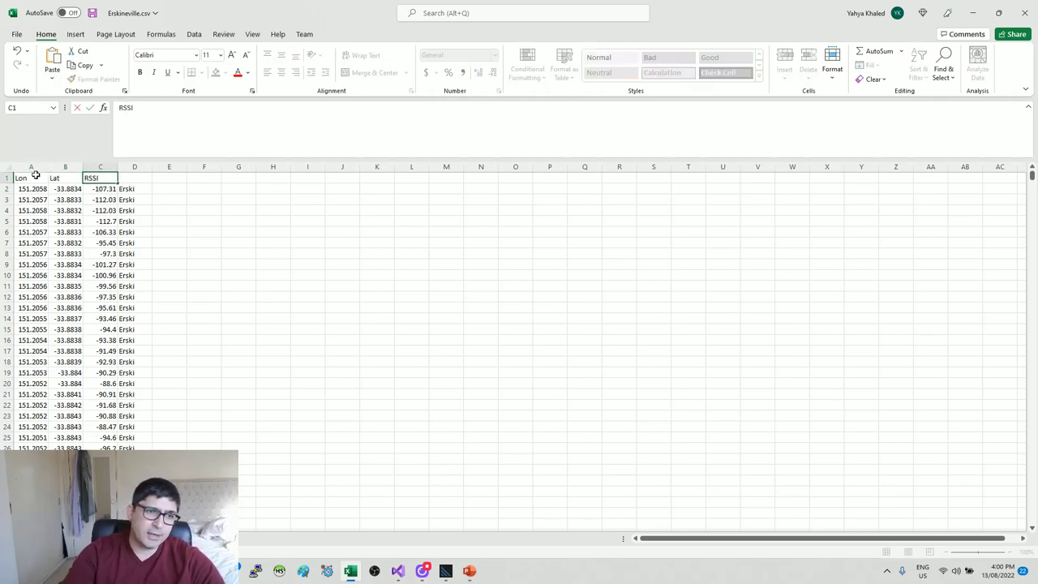
key(Tab)
text(call)
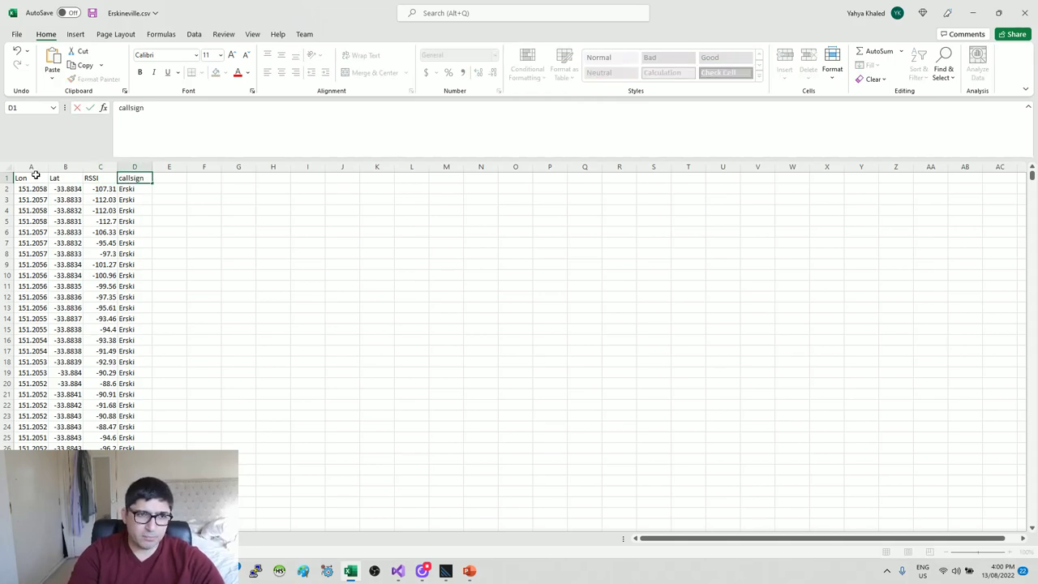
key(Return)
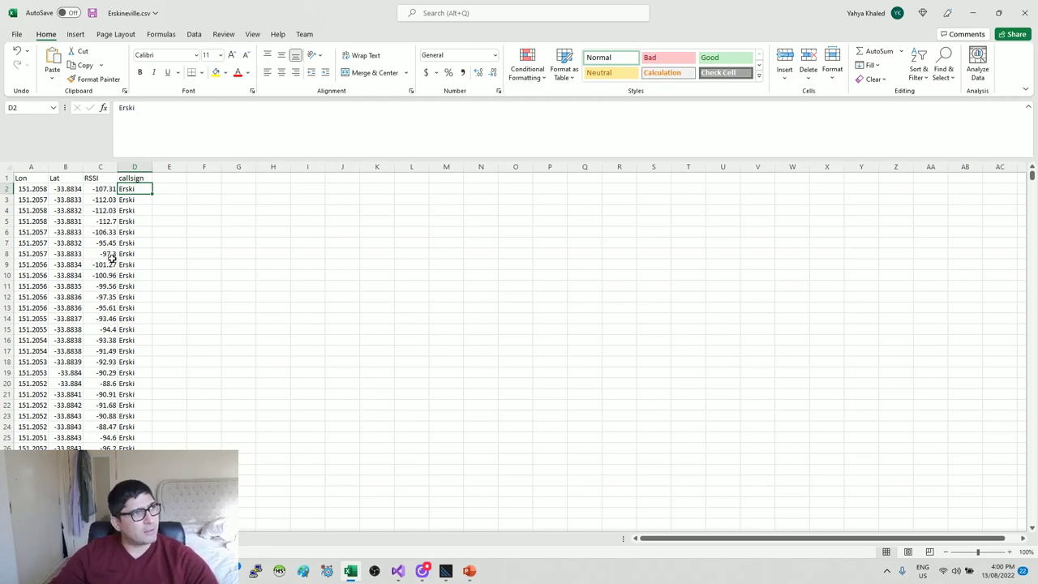
Step: Close Erskineville.csv without saving the changes
click(135, 166)
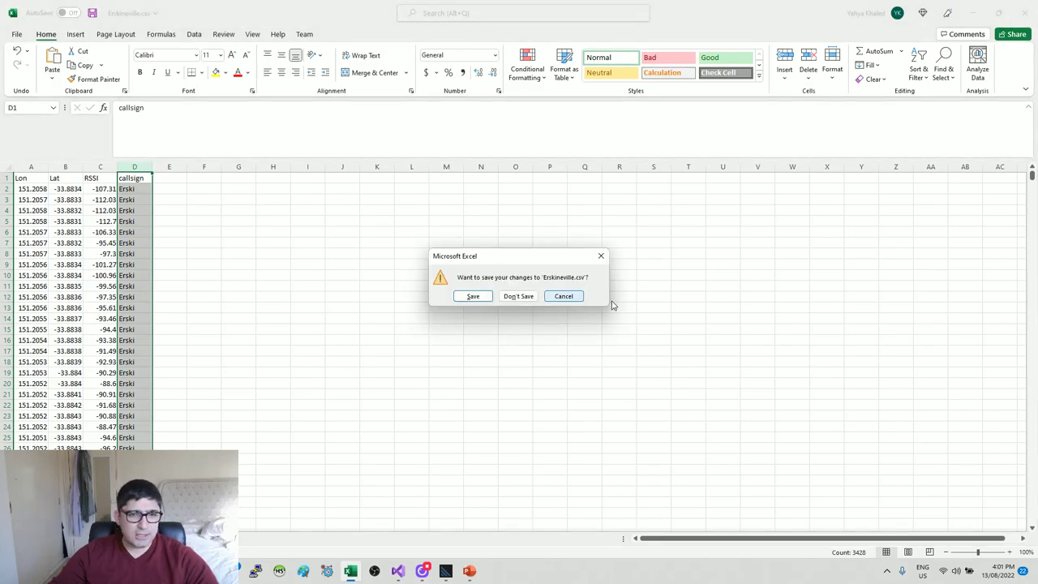
click(525, 296)
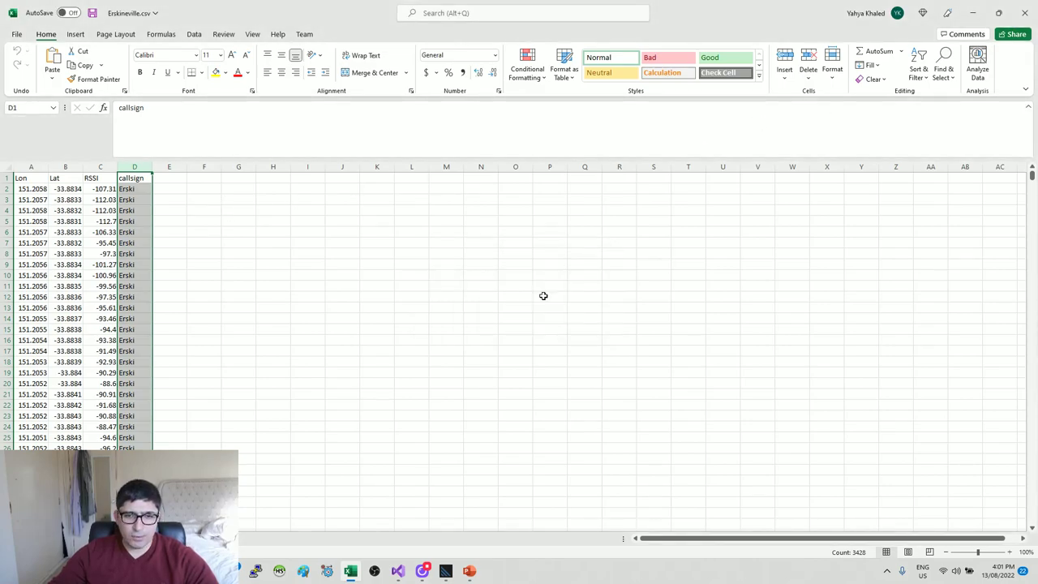
click(1024, 13)
click(514, 296)
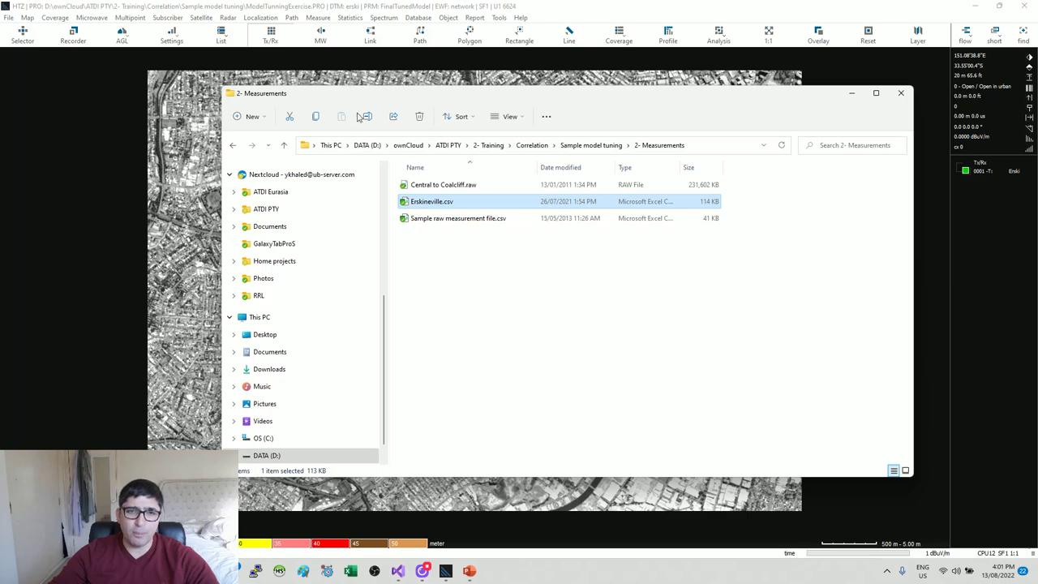
Step: Copy the path of the 2- Measurements folder and start a generic-format (X Y E) drive test import in HTZ
click(703, 145)
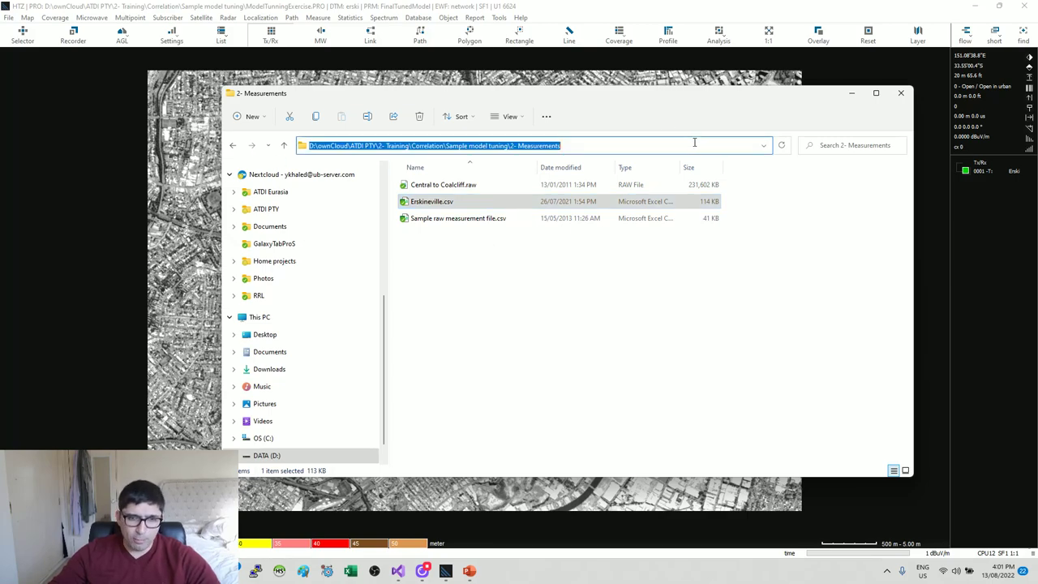
click(180, 166)
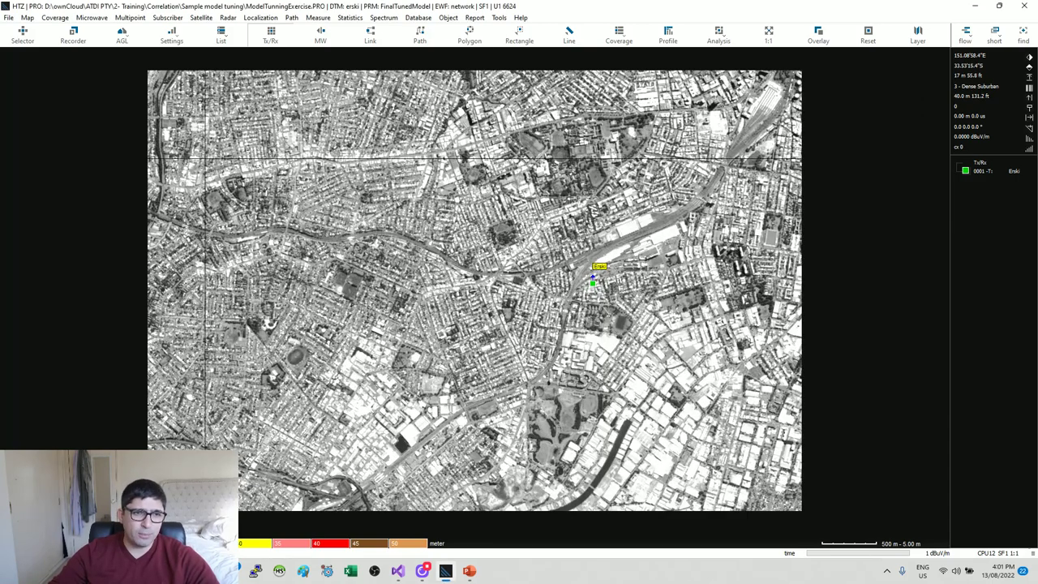
click(318, 17)
mouse_move(322, 33)
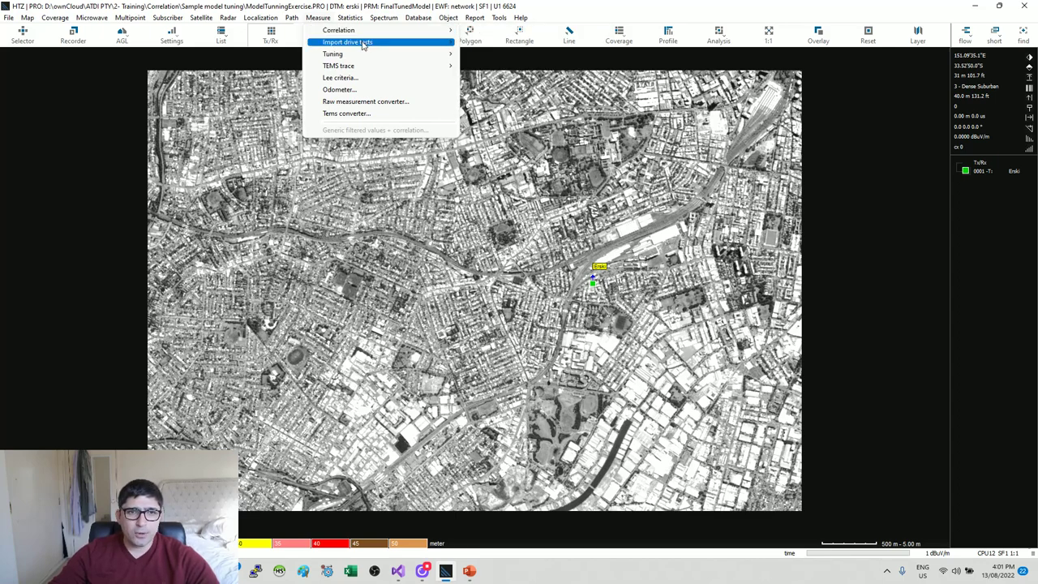
mouse_move(363, 43)
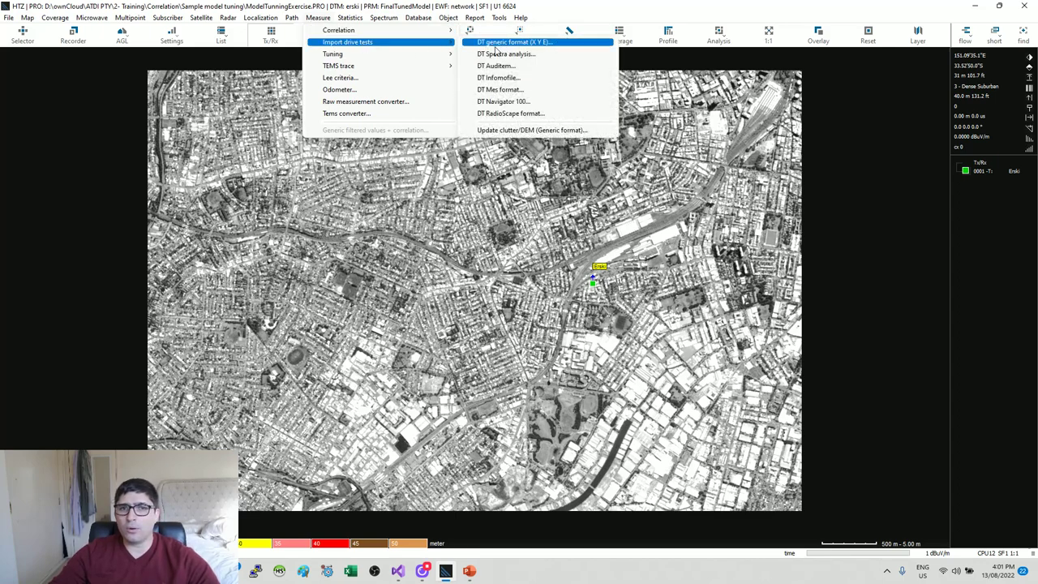
click(544, 44)
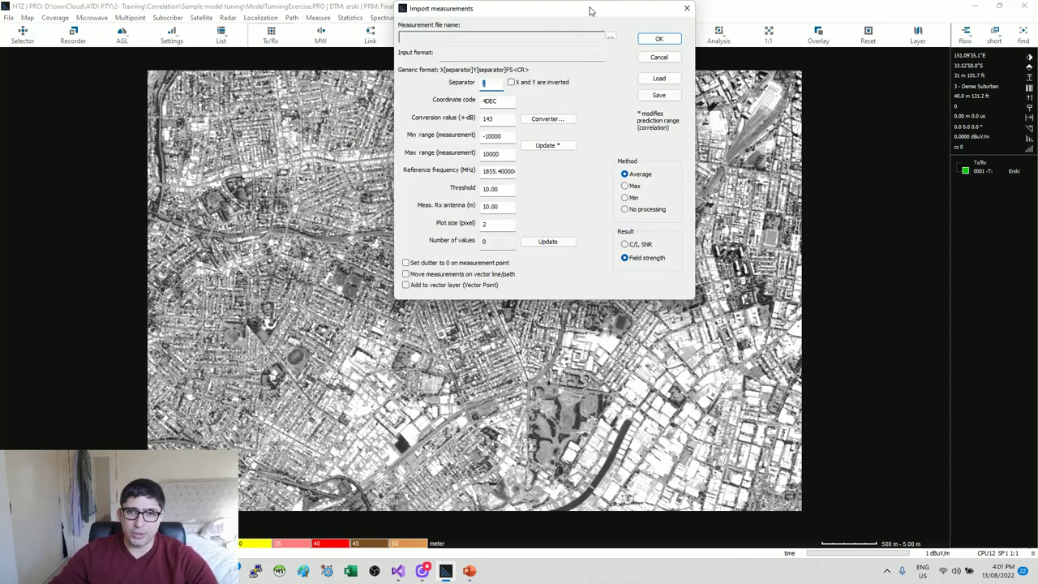
Step: Choose Erskineville.csv from the 2- Measurements folder as the measurement file to import
drag(589, 10, 568, 85)
click(589, 111)
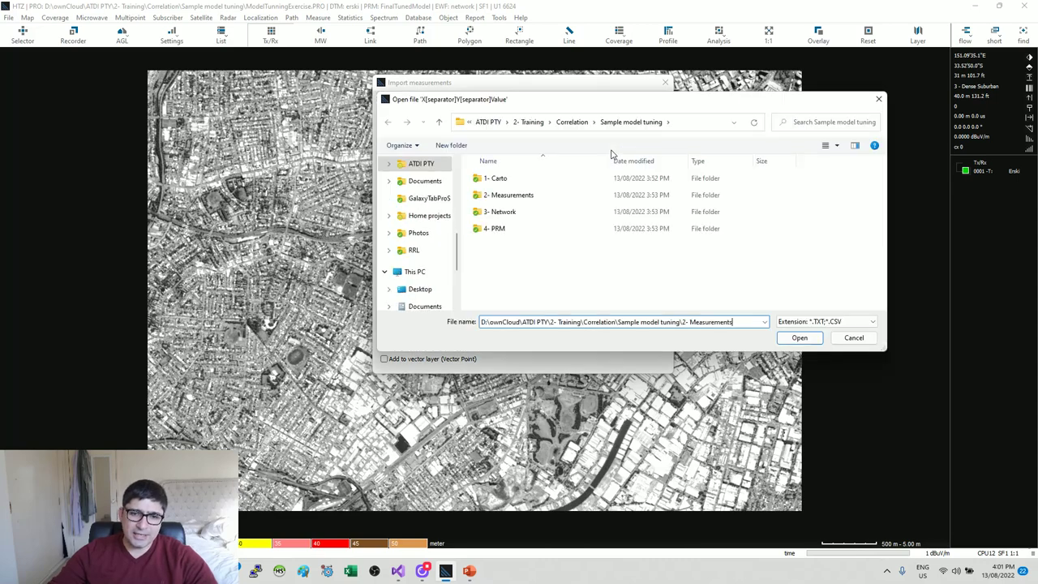
key(Return)
click(505, 178)
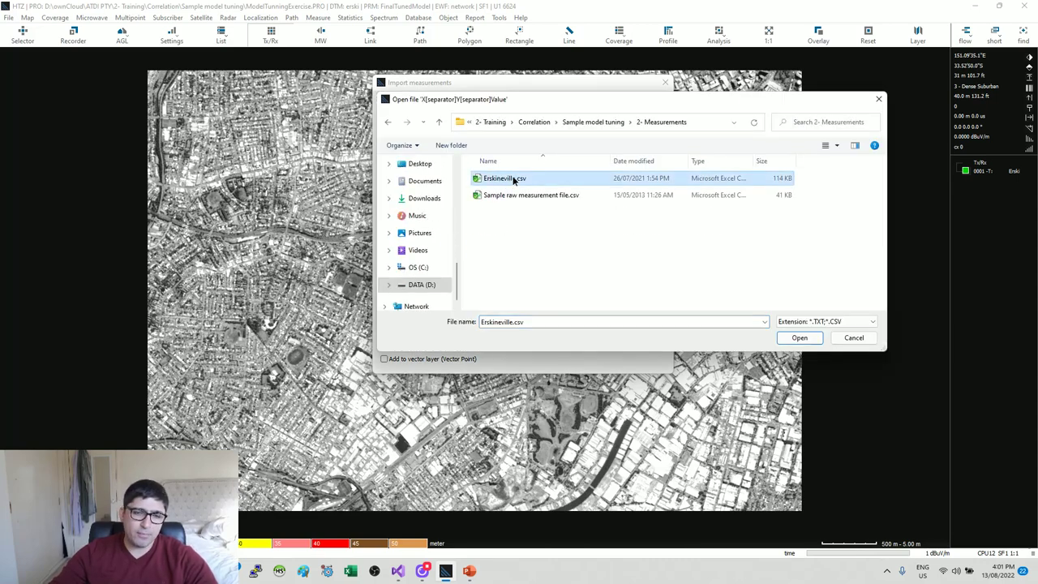
double_click(513, 180)
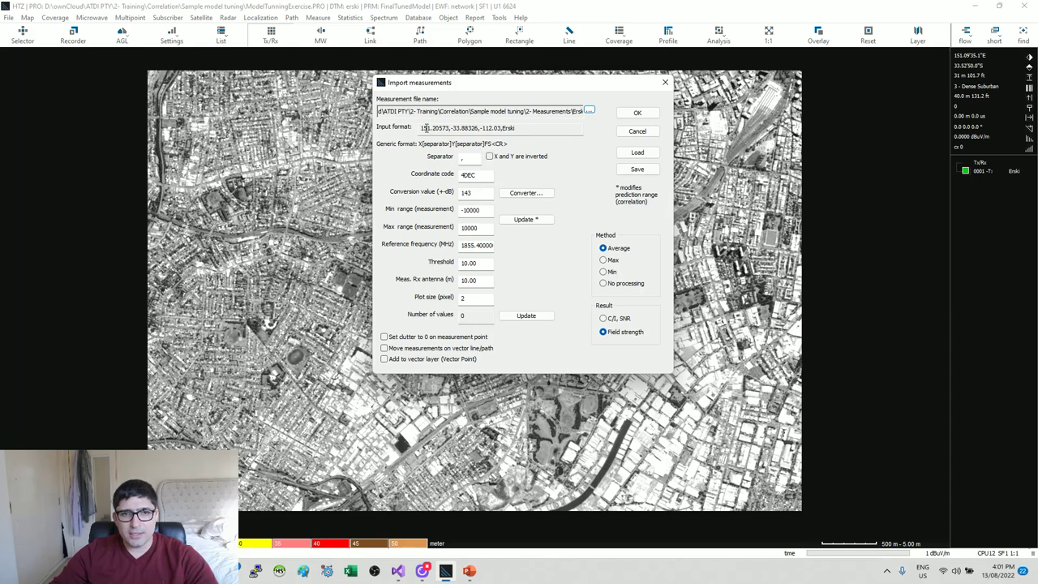
Step: Check the input format, coordinate code and conversion value, comparing the latter with the dBm to dBuV/m result in the field strength converter
drag(422, 127, 503, 127)
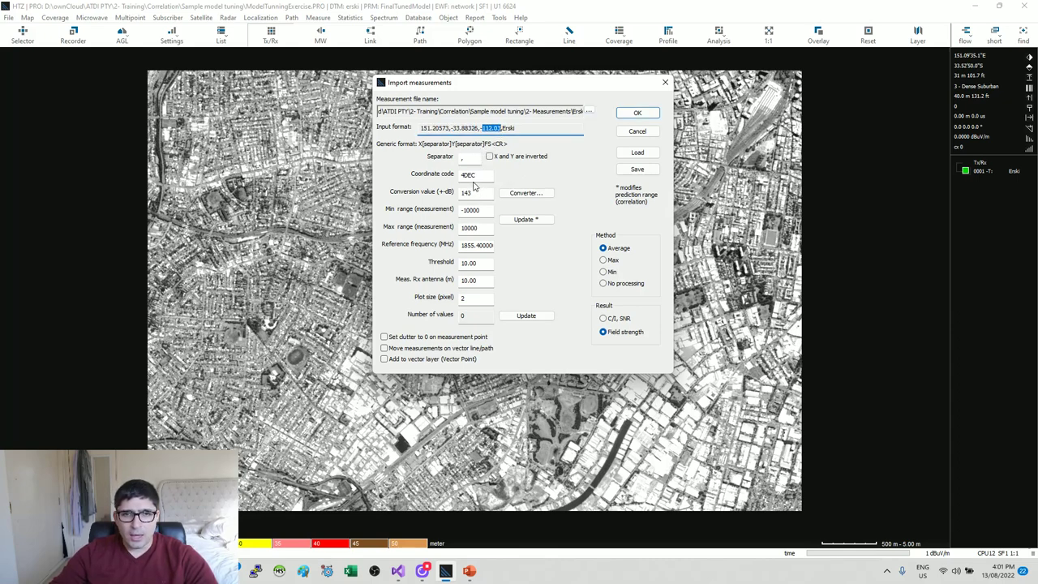
drag(484, 175, 390, 199)
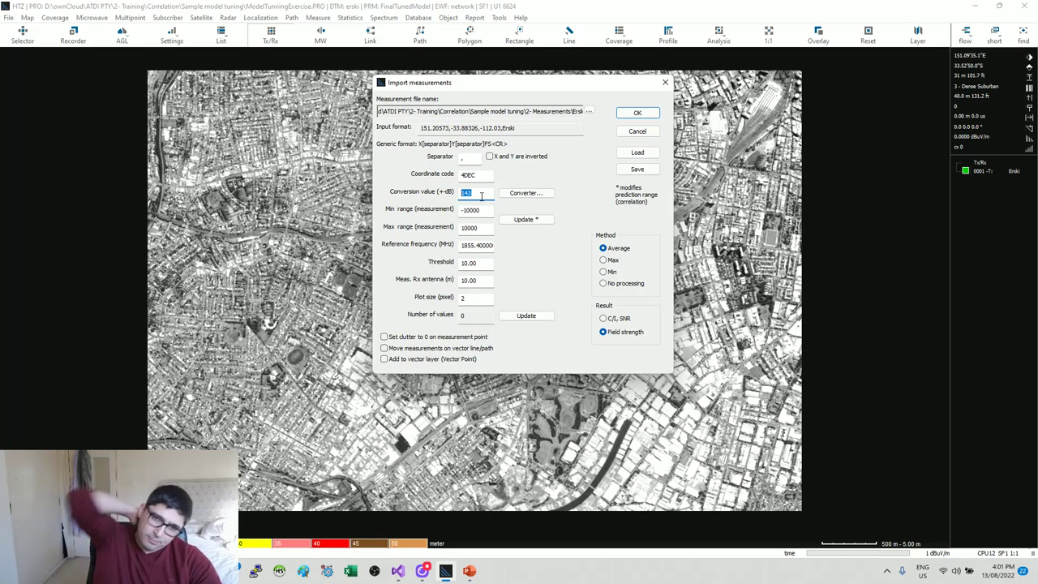
click(523, 194)
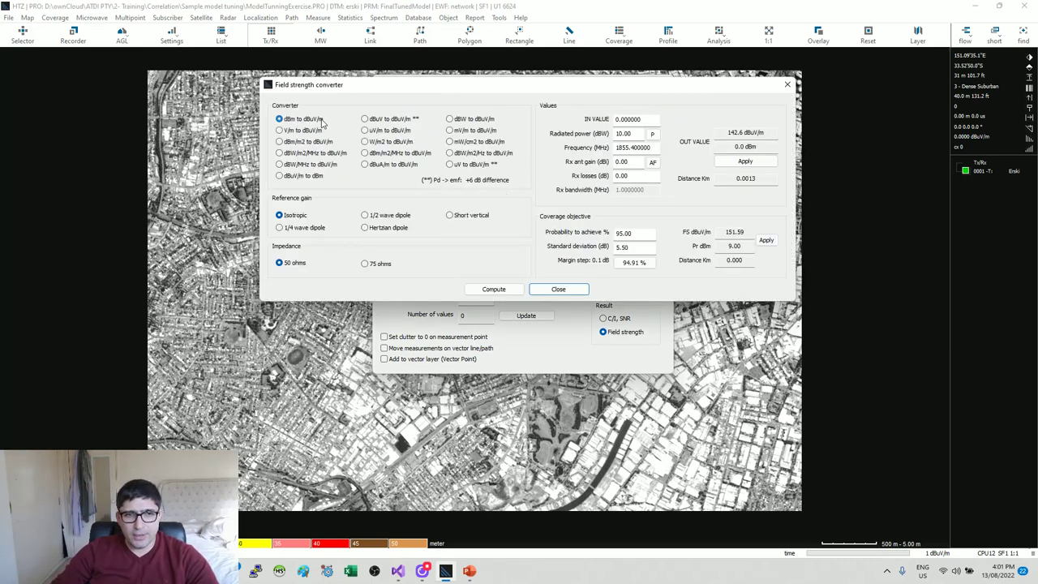
drag(654, 122, 616, 120)
drag(726, 132, 766, 133)
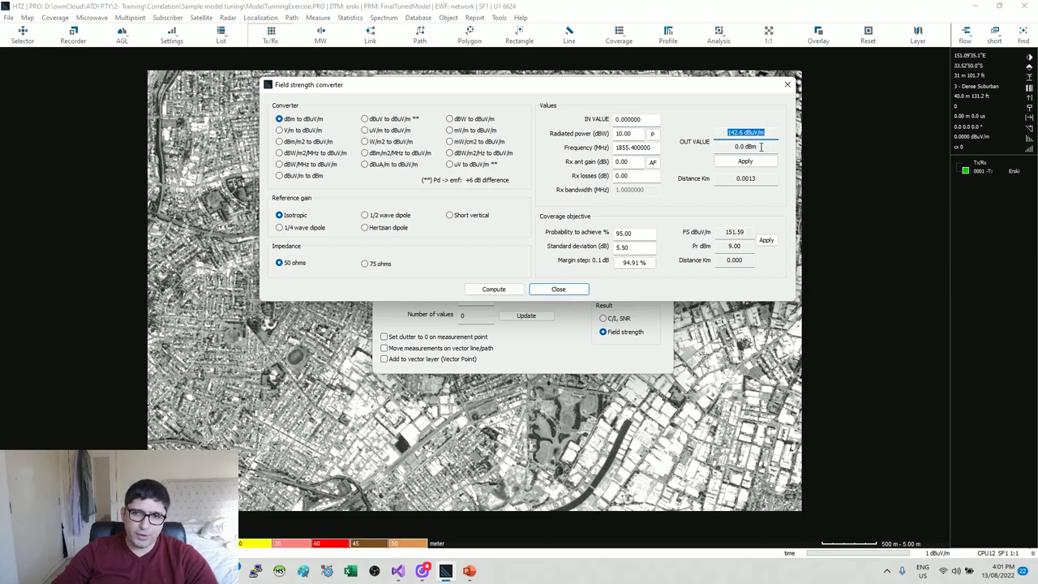
key(Escape)
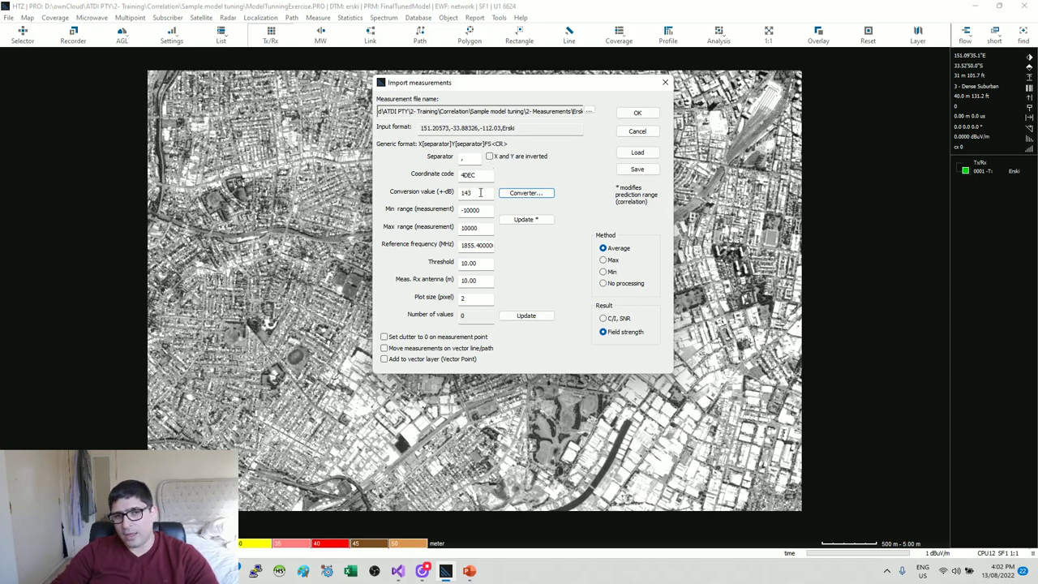
double_click(466, 192)
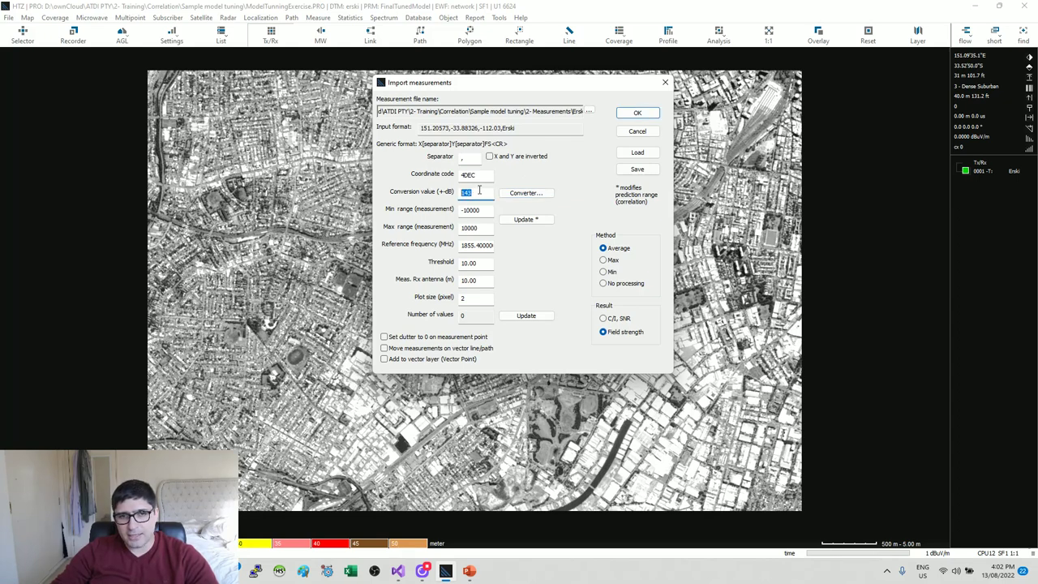
Step: Update the measurement range from the file, set the measurement Rx antenna to 4 m and the threshold to 1, and import the measurements
click(531, 220)
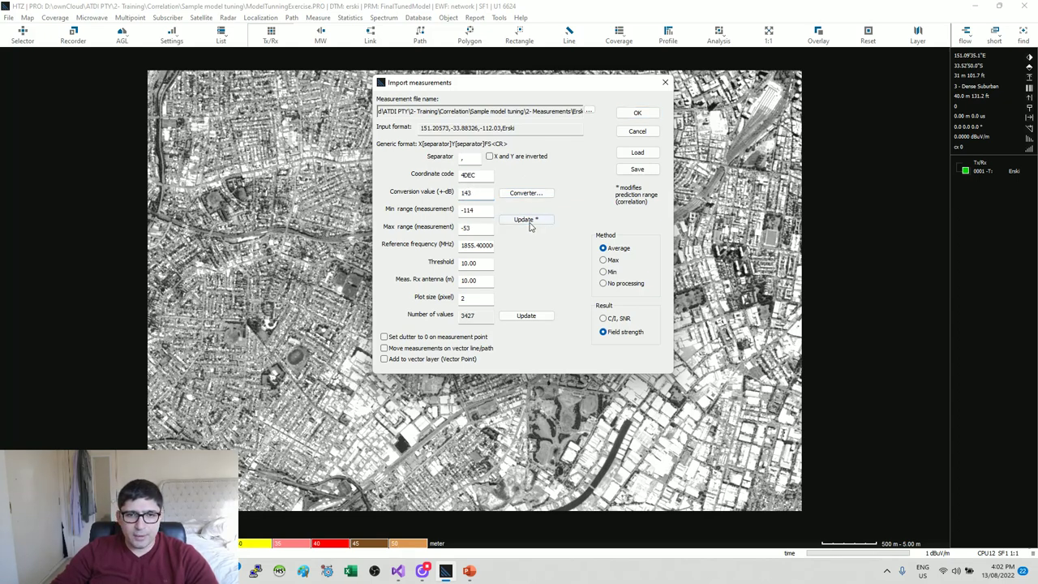
double_click(474, 280)
text(4)
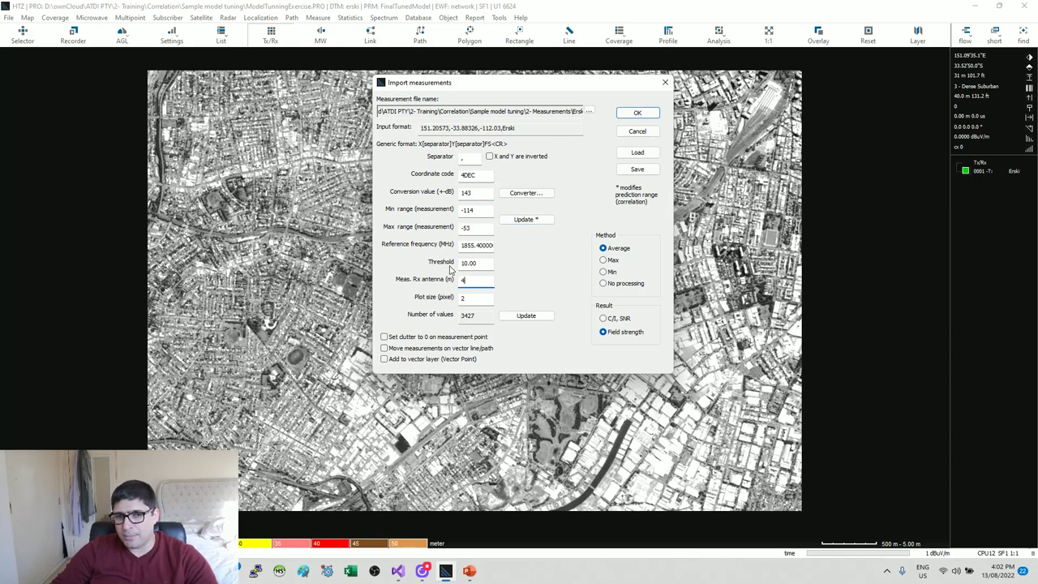
double_click(481, 264)
text(1)
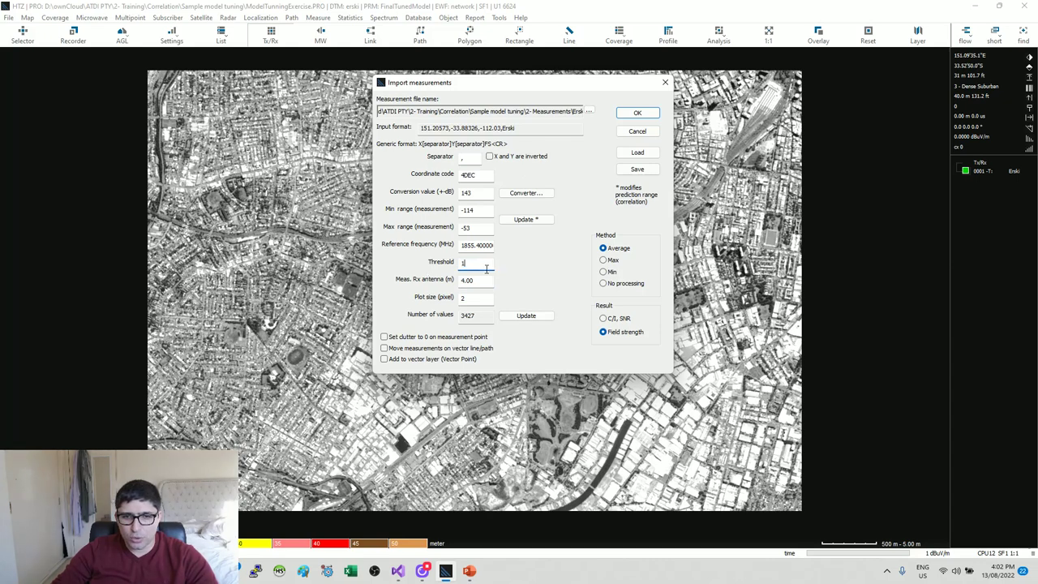
click(476, 281)
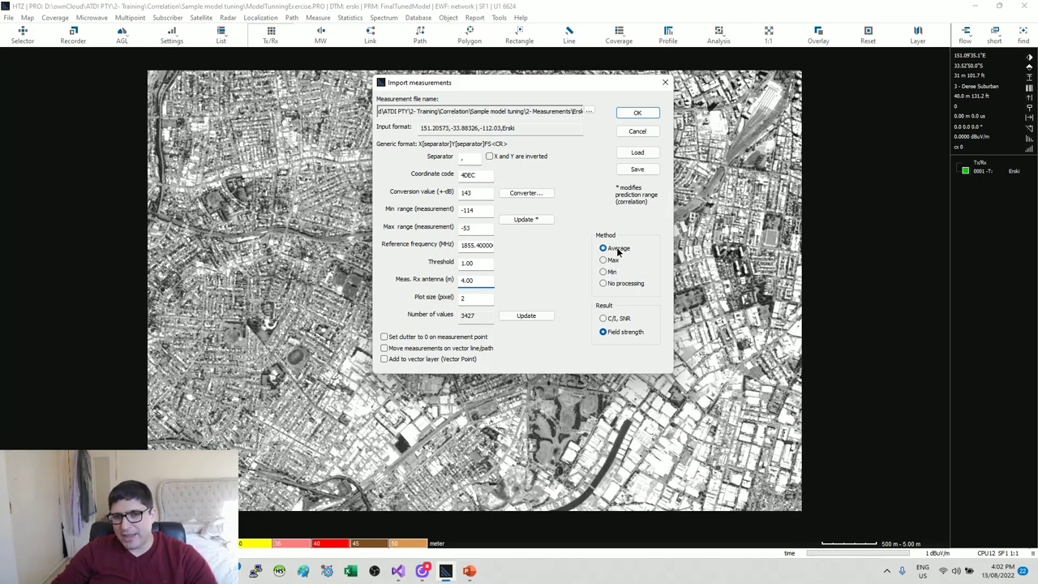
click(637, 112)
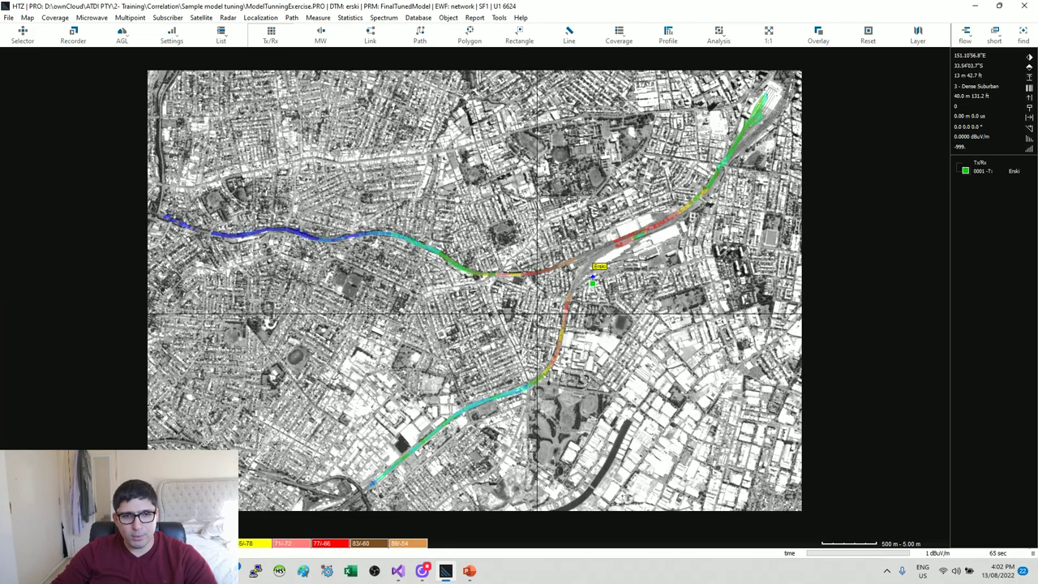
Step: Examine the imported signal levels along the railway lines around the Erski station at different map scales
scroll(537, 312, up, 1)
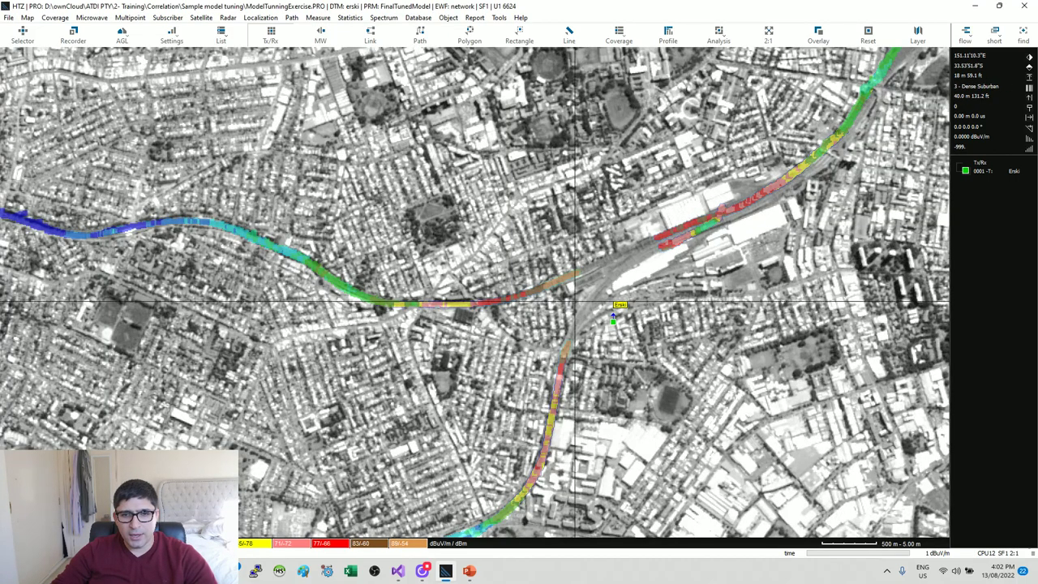
scroll(576, 304, up, 1)
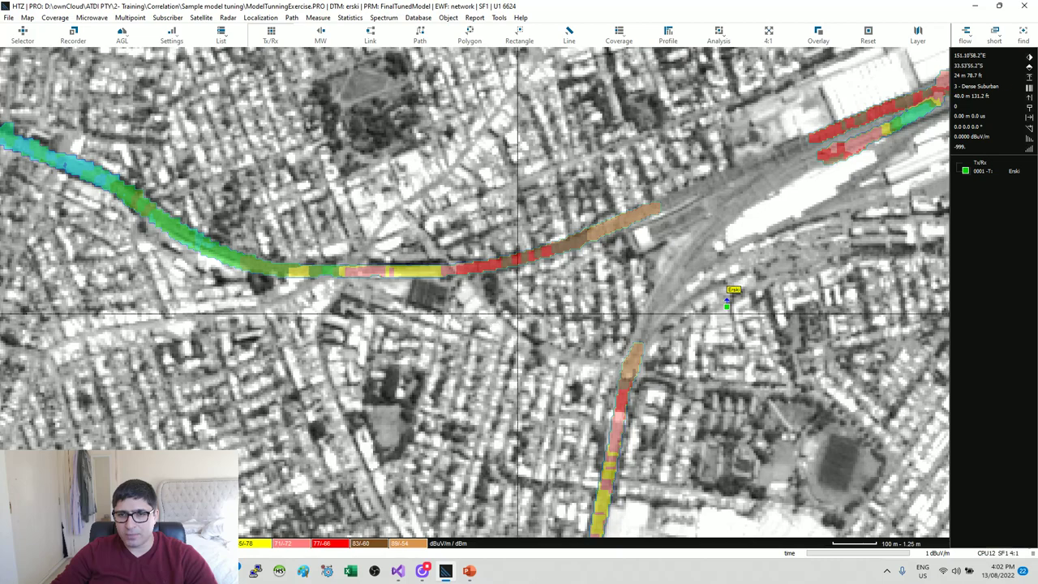
scroll(518, 312, down, 1)
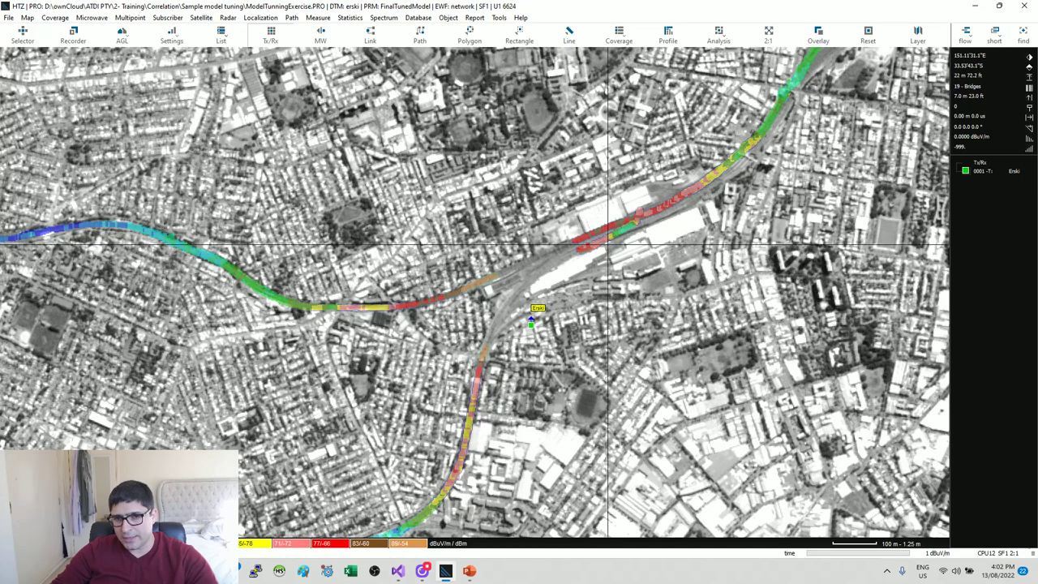
drag(470, 313, 490, 300)
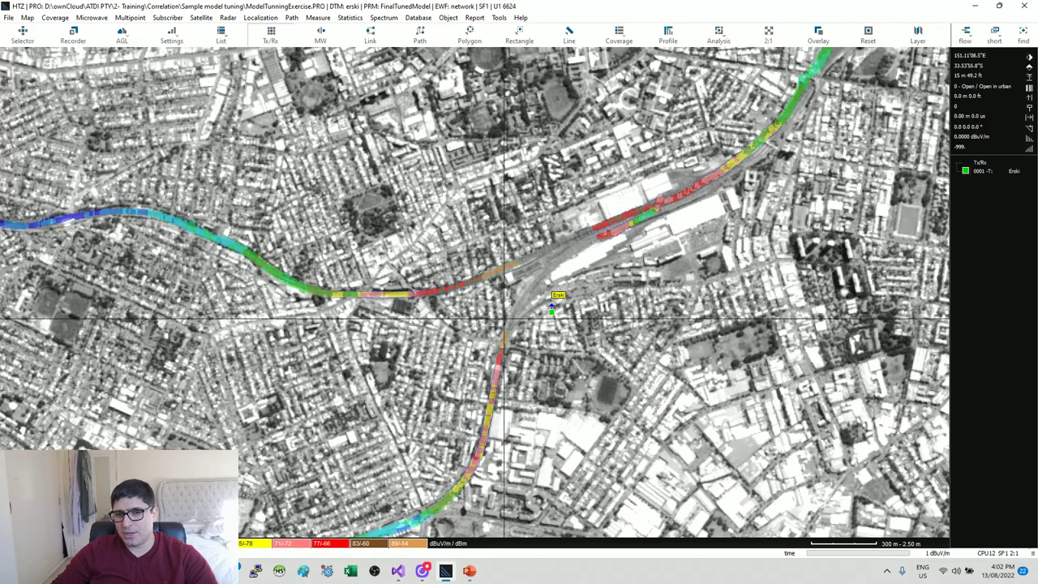
scroll(504, 318, down, 1)
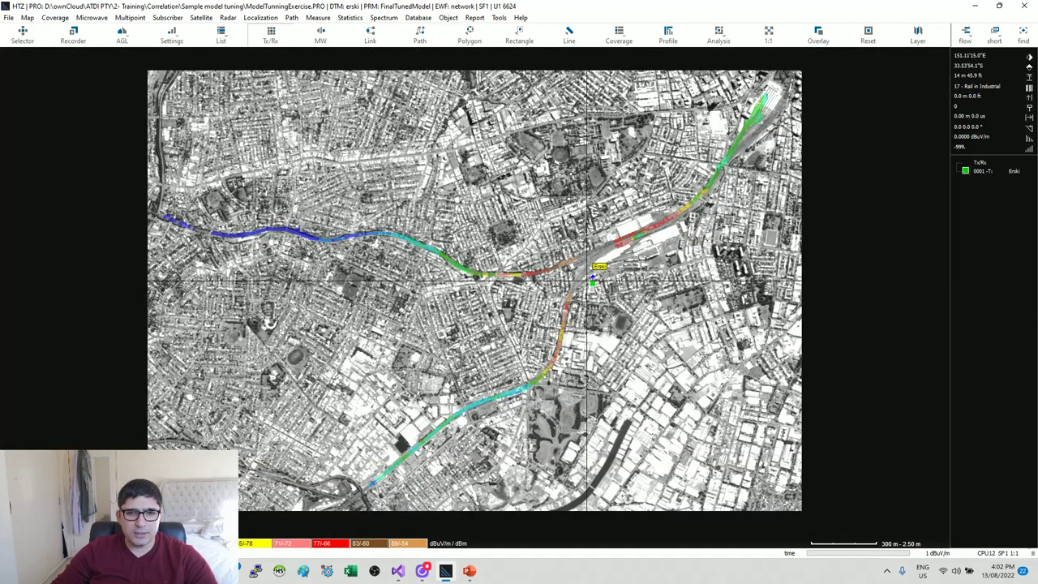
scroll(654, 245, up, 1)
drag(540, 251, 534, 338)
scroll(534, 338, up, 1)
scroll(534, 339, down, 1)
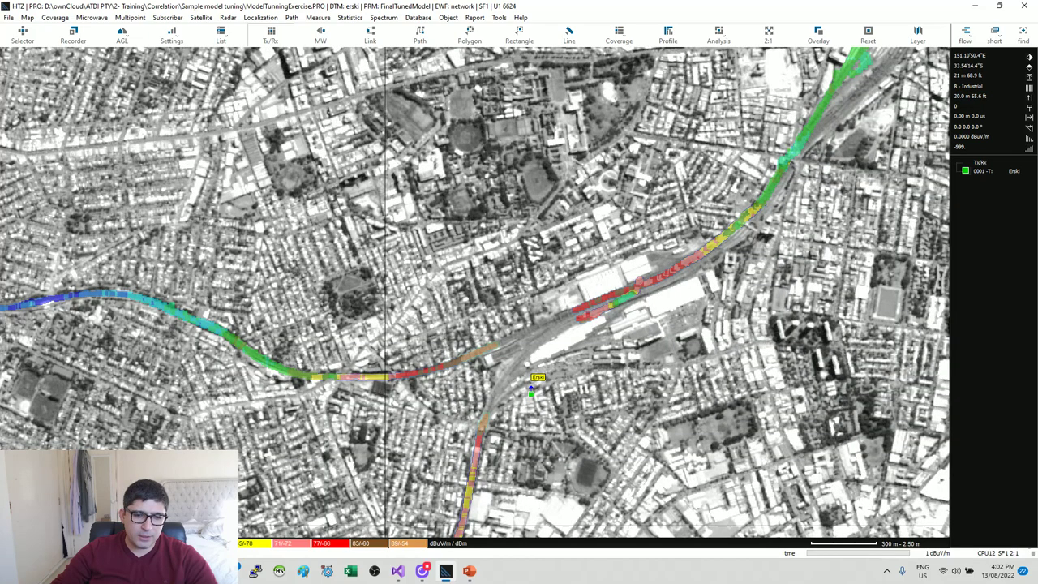
scroll(385, 375, down, 1)
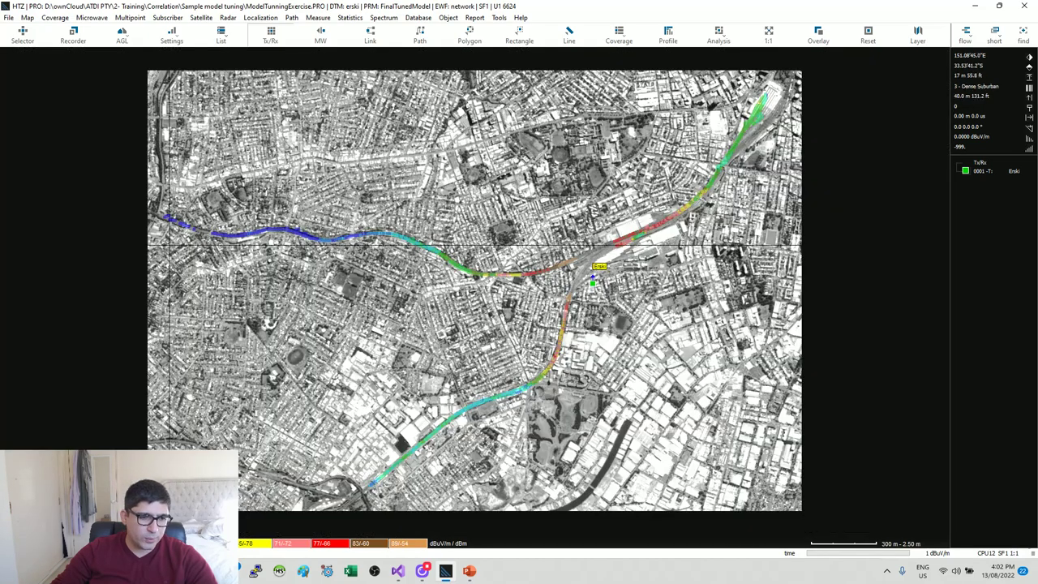
Step: Calculate the network coverage of the Erski station with a 4 m Rx antenna height, 4 km distance and 1 dBuV/m minimum coverage value
scroll(159, 244, up, 1)
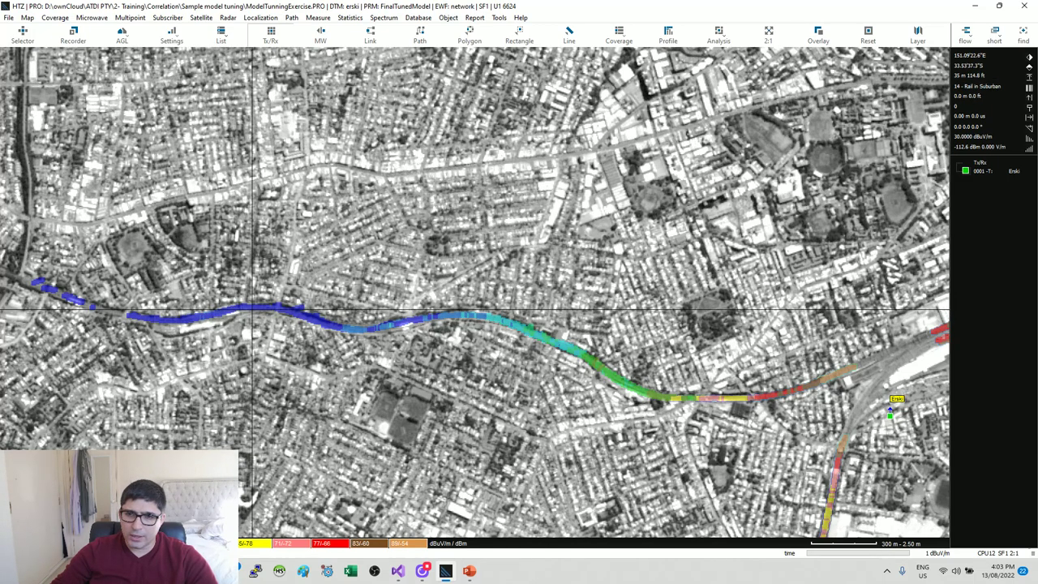
scroll(269, 311, down, 1)
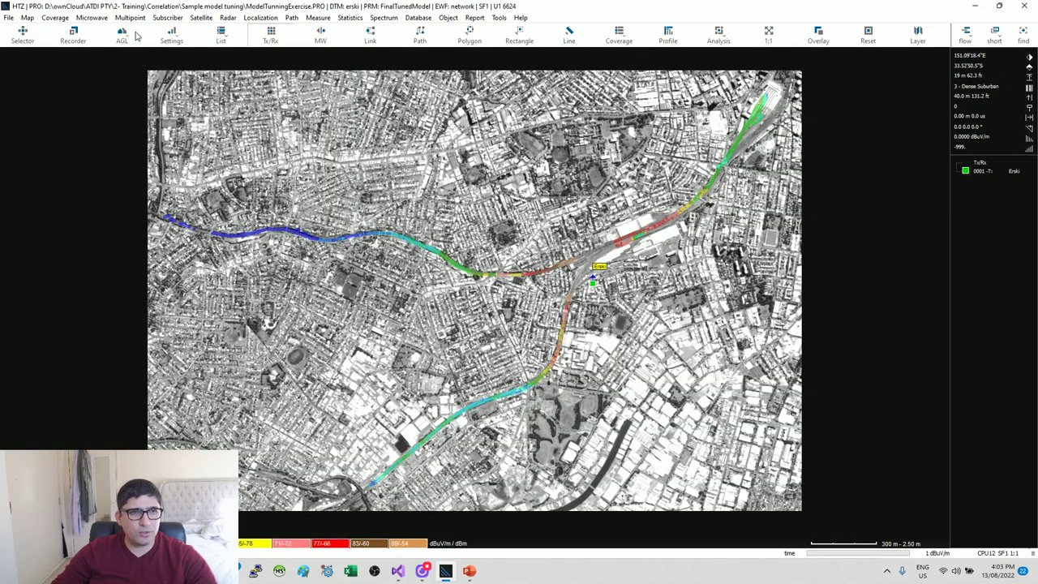
click(58, 18)
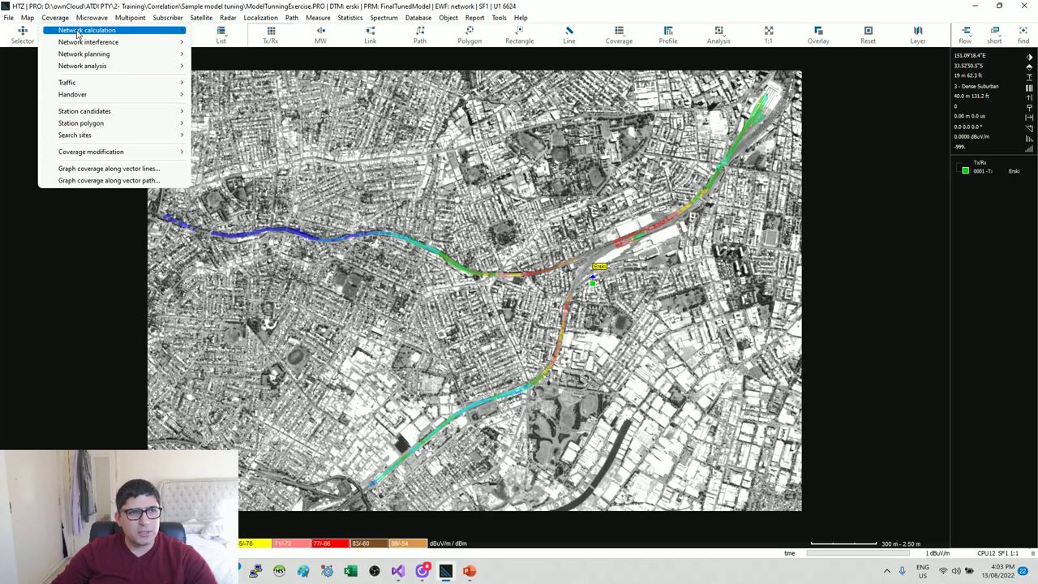
mouse_move(80, 34)
click(247, 34)
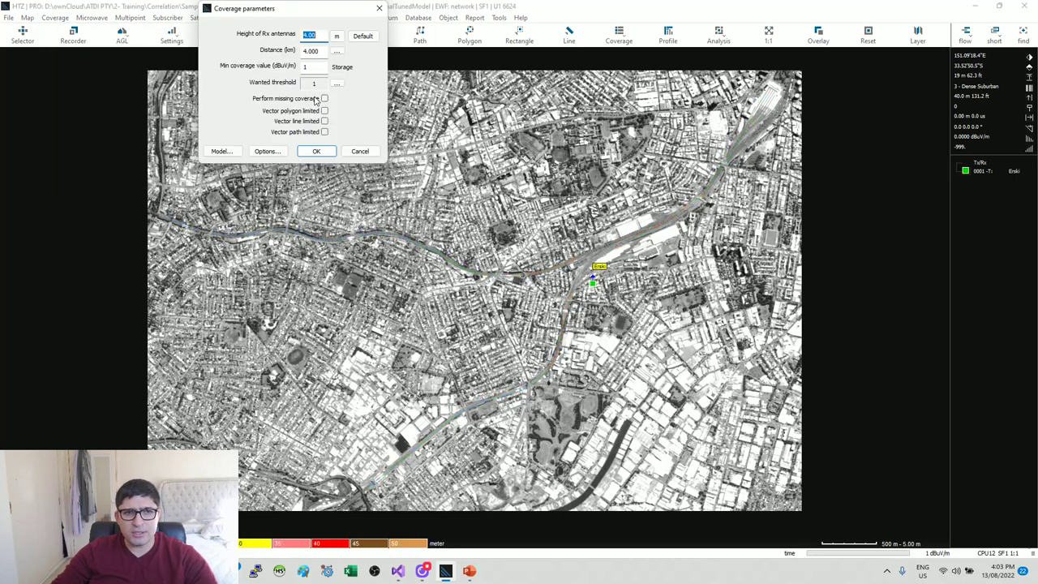
double_click(322, 34)
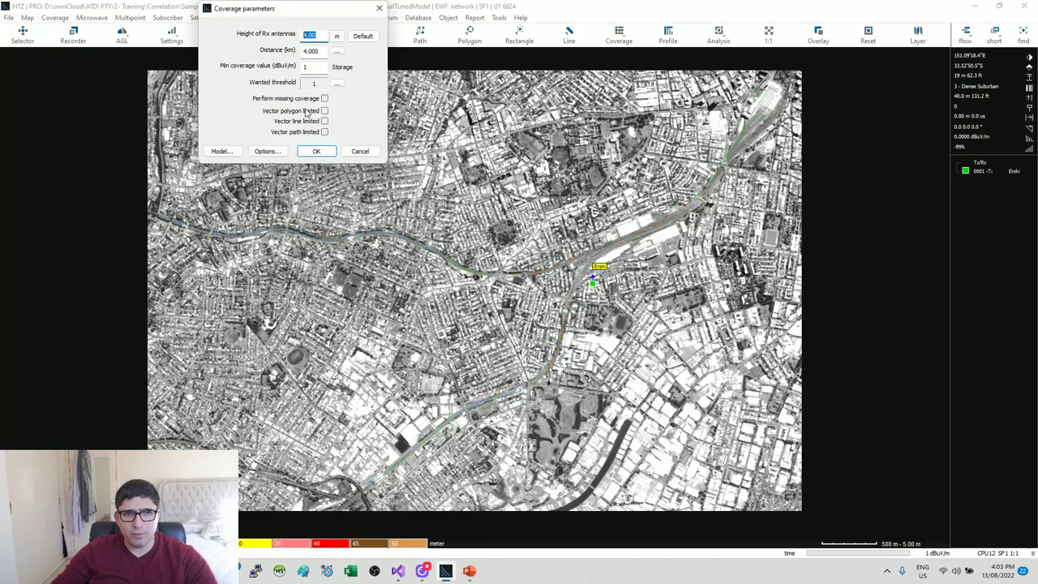
click(317, 151)
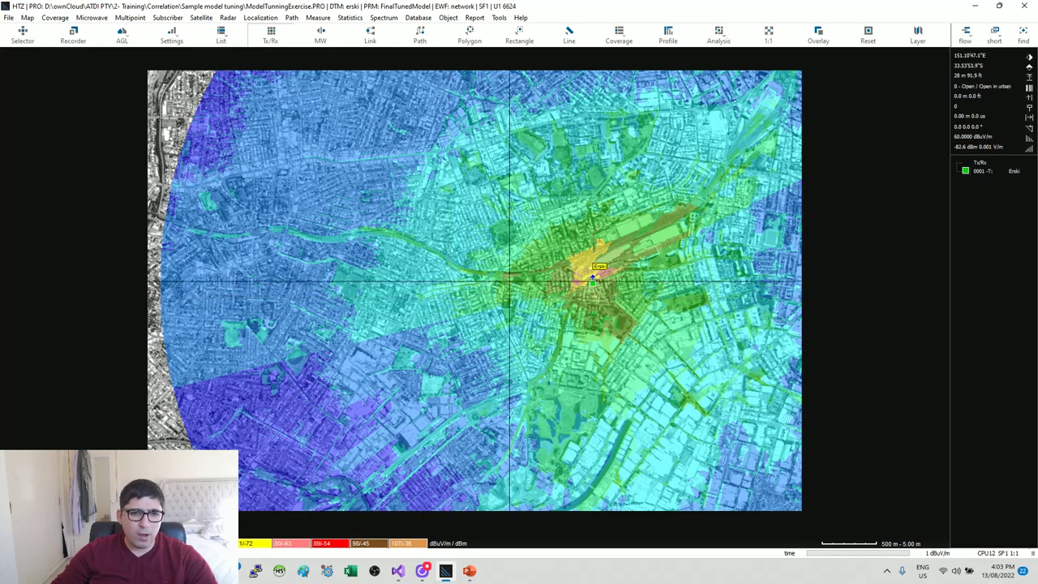
Step: Check the global threshold in dBuV/m and dBm and the global Rx gain in the coverage threshold settings
click(171, 35)
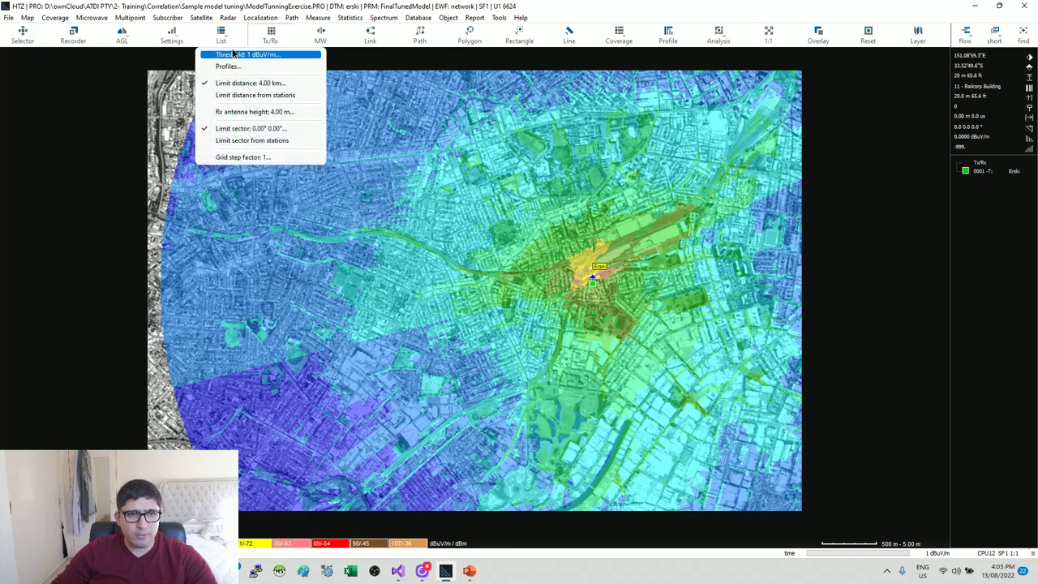
click(234, 55)
drag(192, 13, 283, 92)
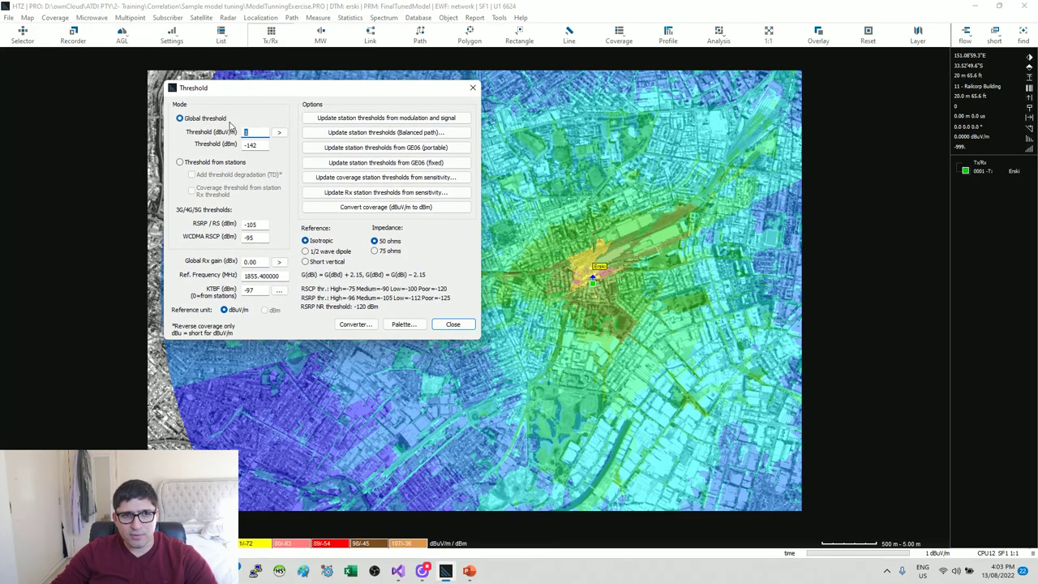
key(Tab)
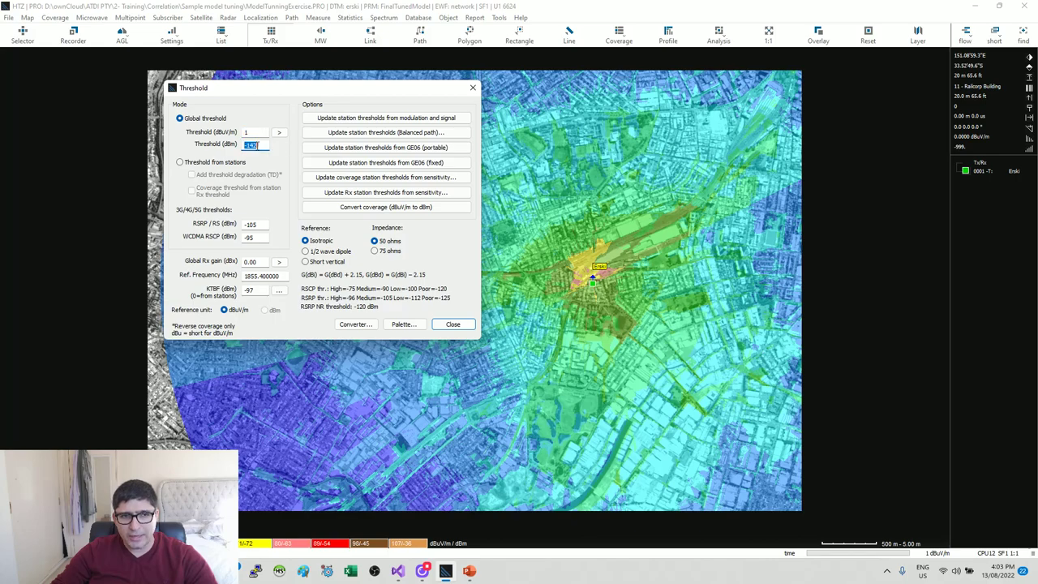
drag(322, 92, 755, 104)
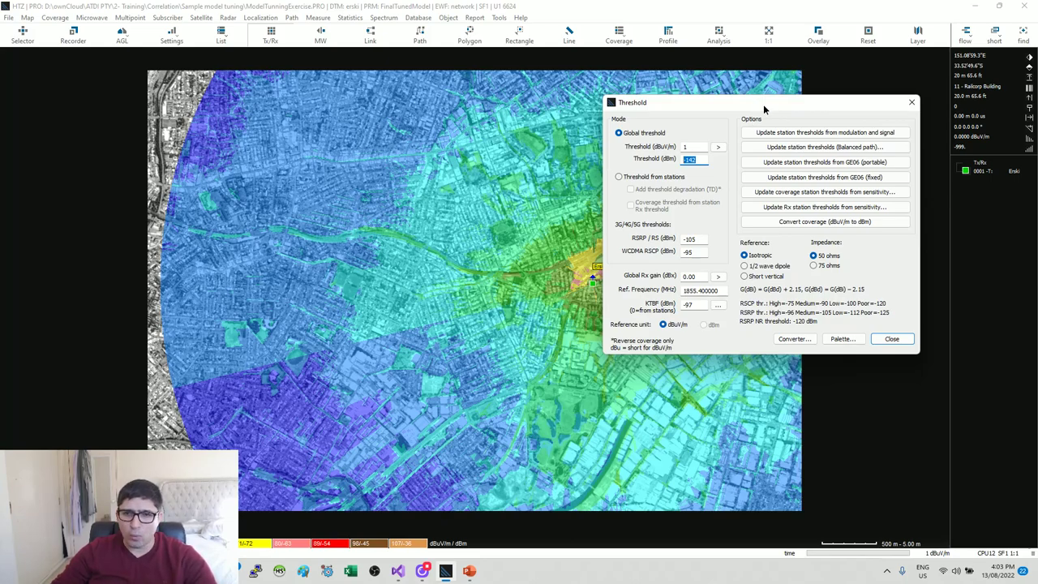
drag(763, 104, 570, 98)
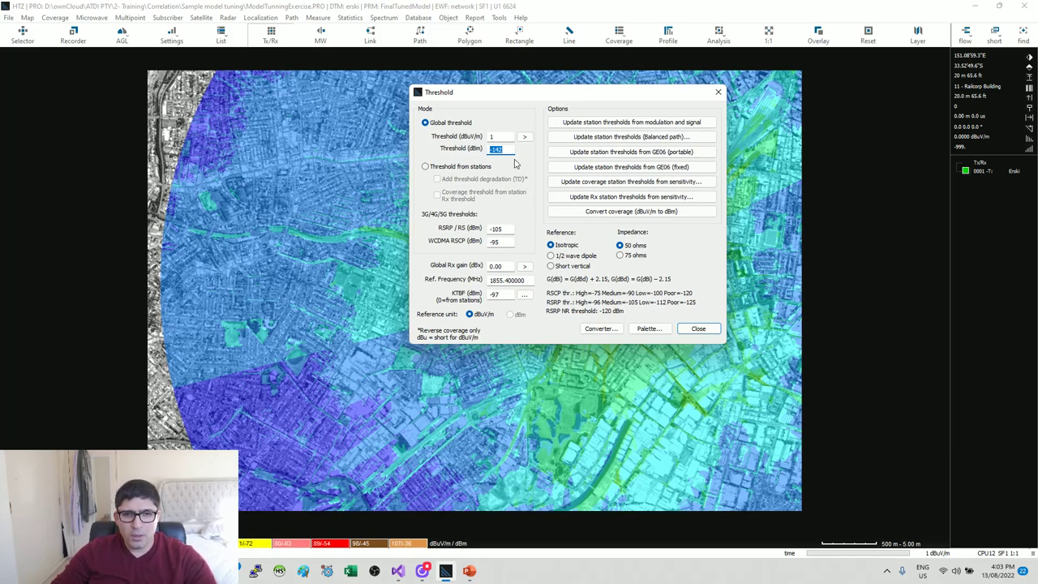
key(shift+Tab)
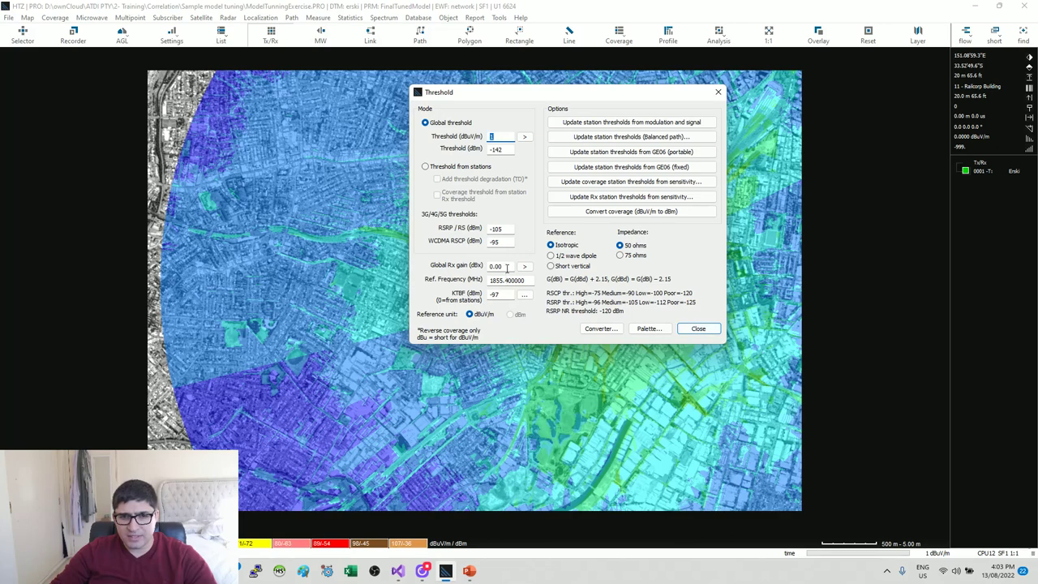
click(507, 268)
click(702, 330)
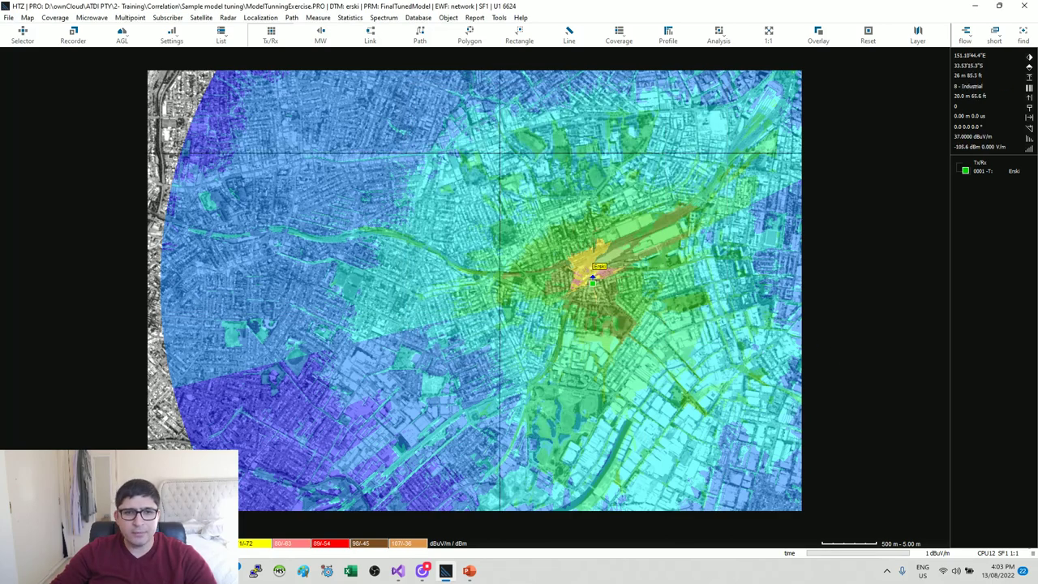
Step: Start a generic format (X Y E) correlation and choose Erskineville.csv as its measurement file
click(318, 17)
mouse_move(344, 30)
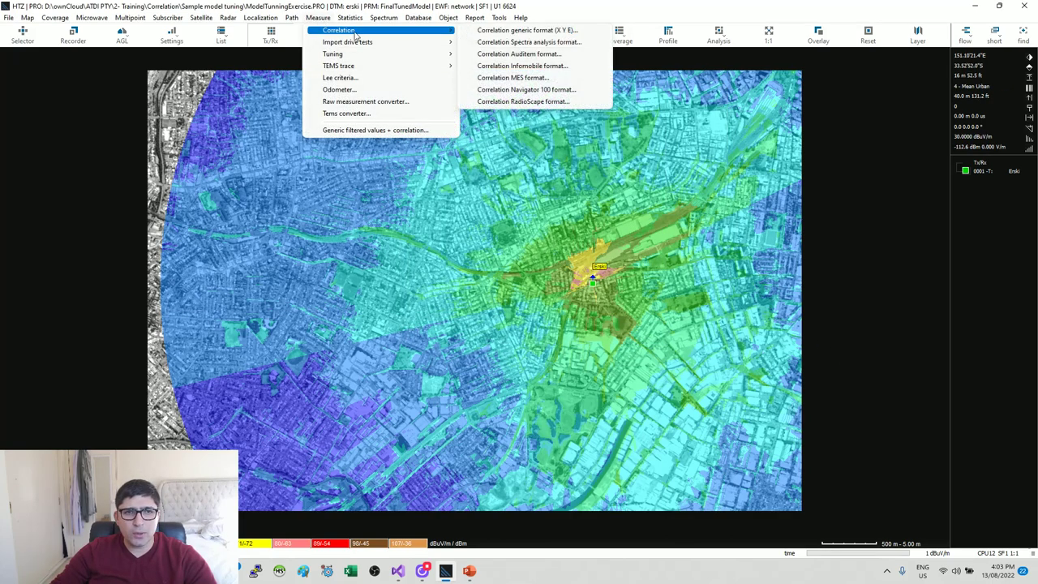
click(523, 31)
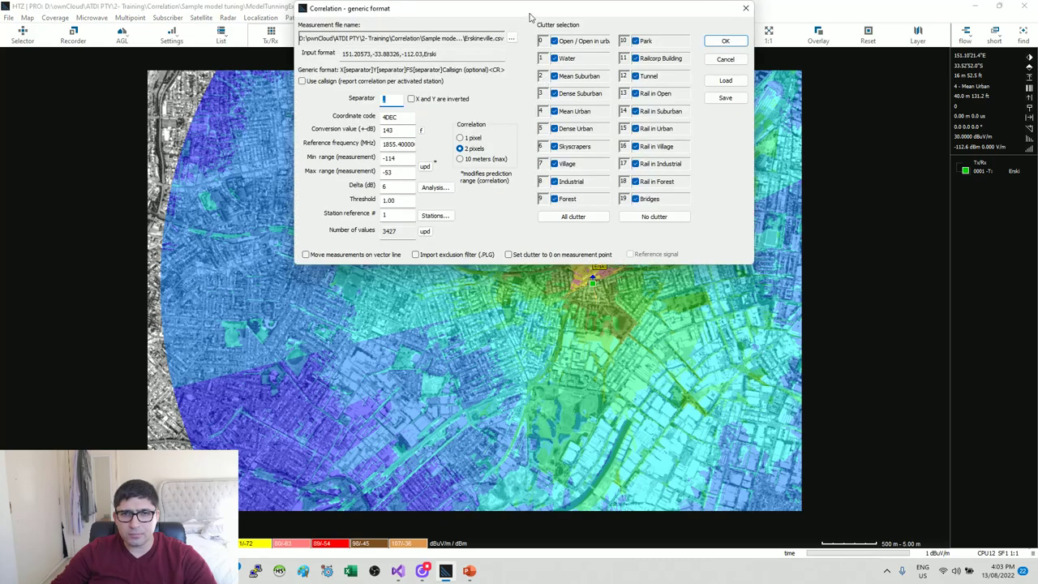
drag(529, 17, 516, 131)
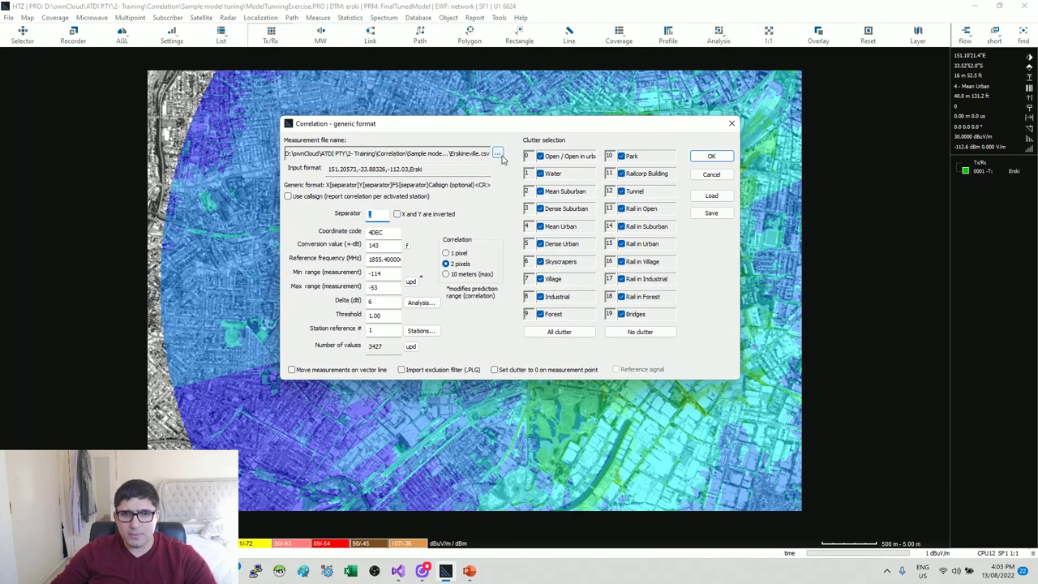
click(497, 154)
double_click(422, 220)
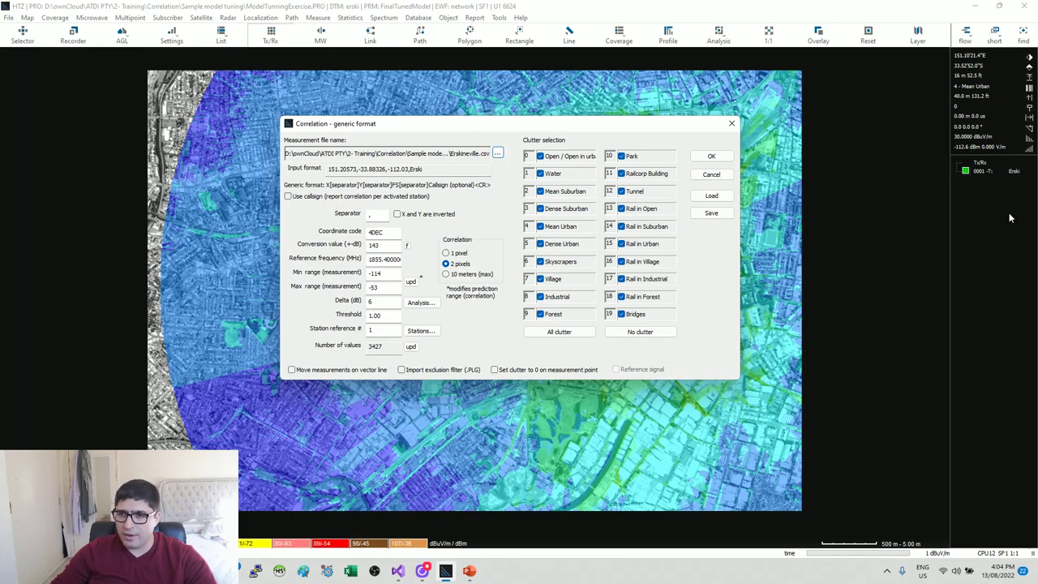
Step: Check the activated station in the project against the correlation's option for reporting per callsign
drag(618, 129, 934, 326)
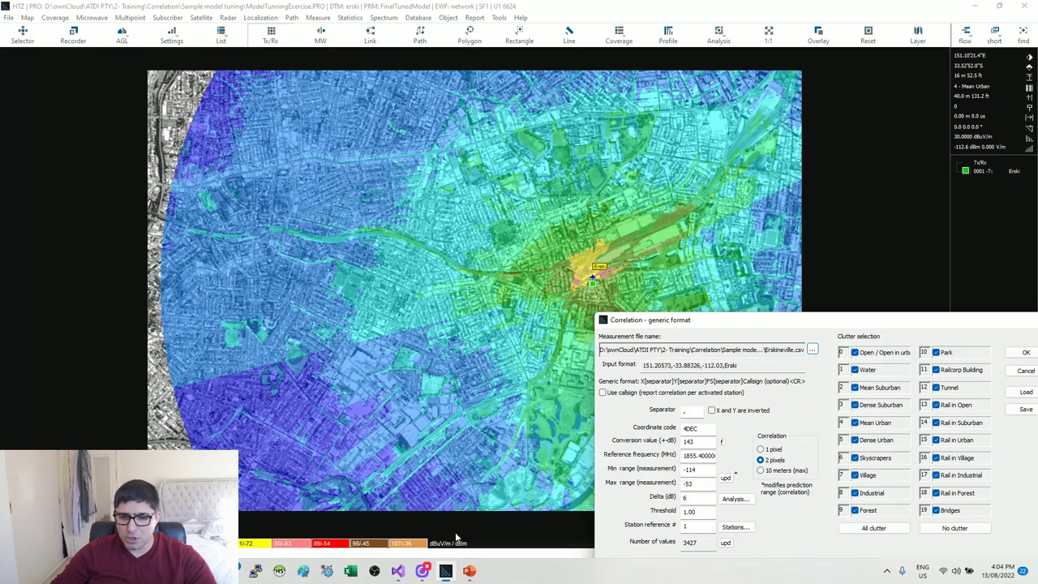
key(alt+Tab)
key(alt+Tab)
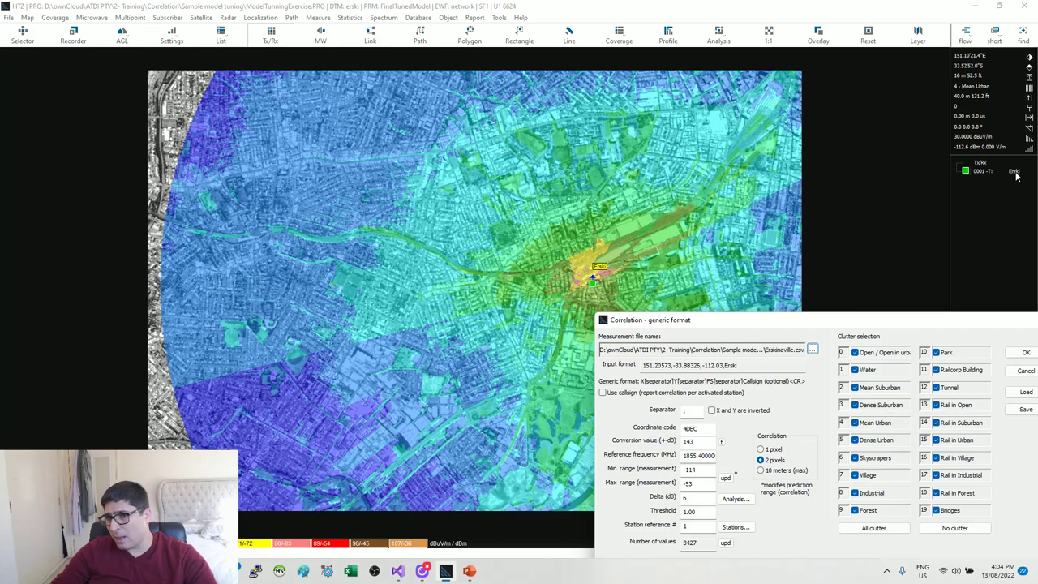
drag(885, 324, 731, 178)
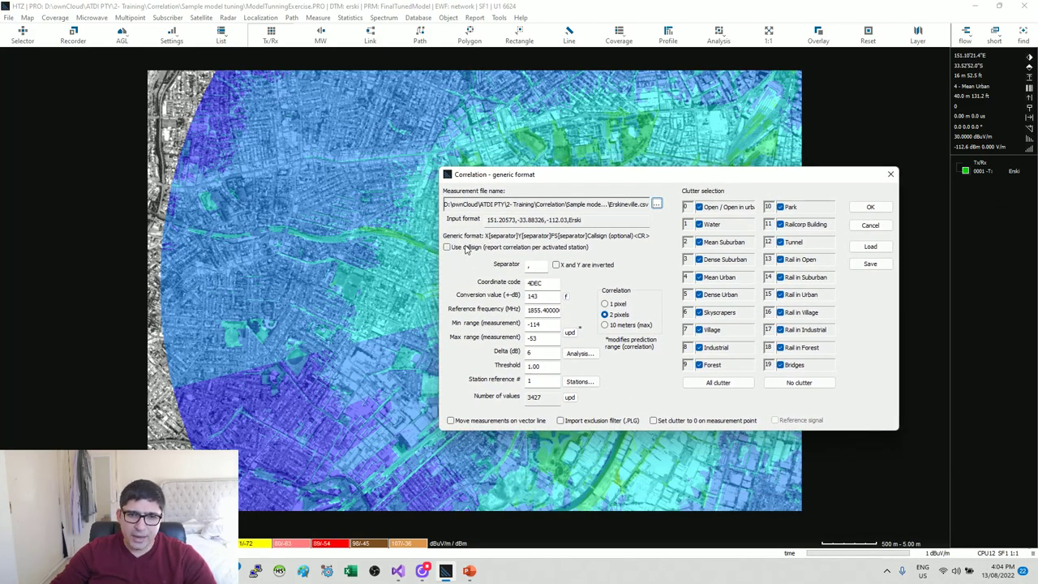
drag(621, 188, 565, 141)
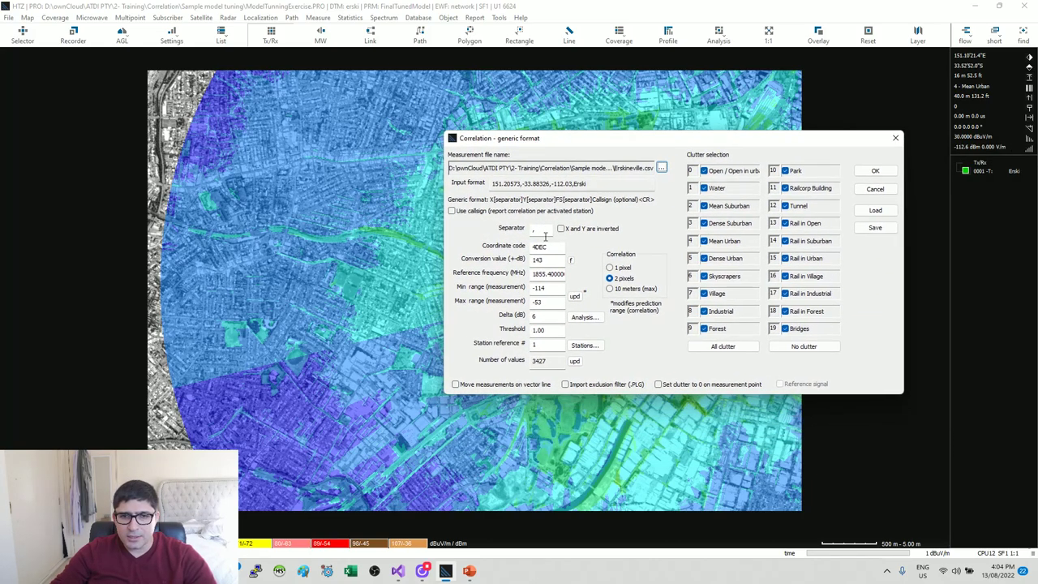
Step: Check the separator, coordinate code, conversion value and reference frequency, and update the correlation's measurement range from the file
double_click(557, 248)
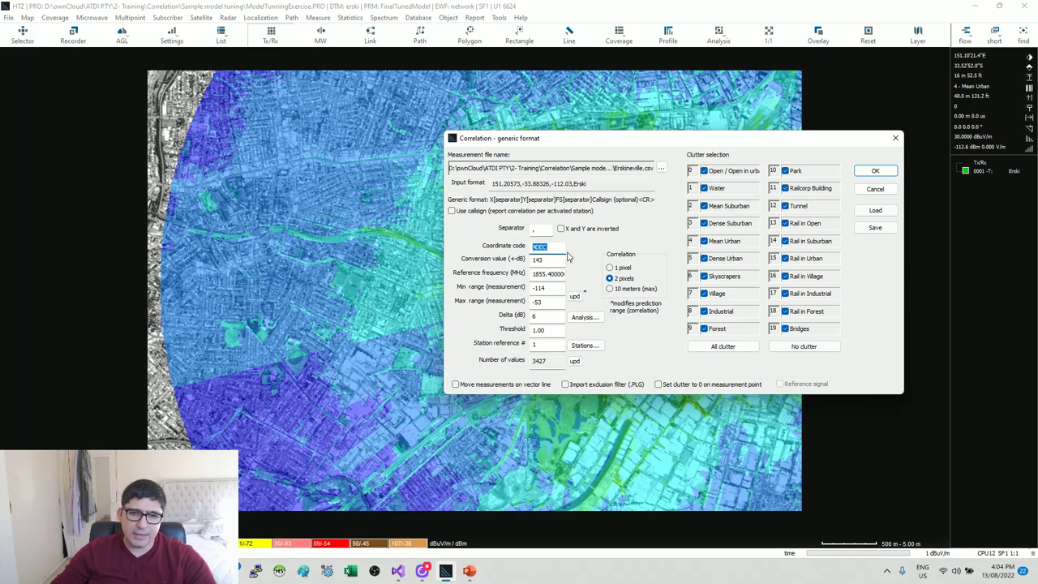
click(534, 228)
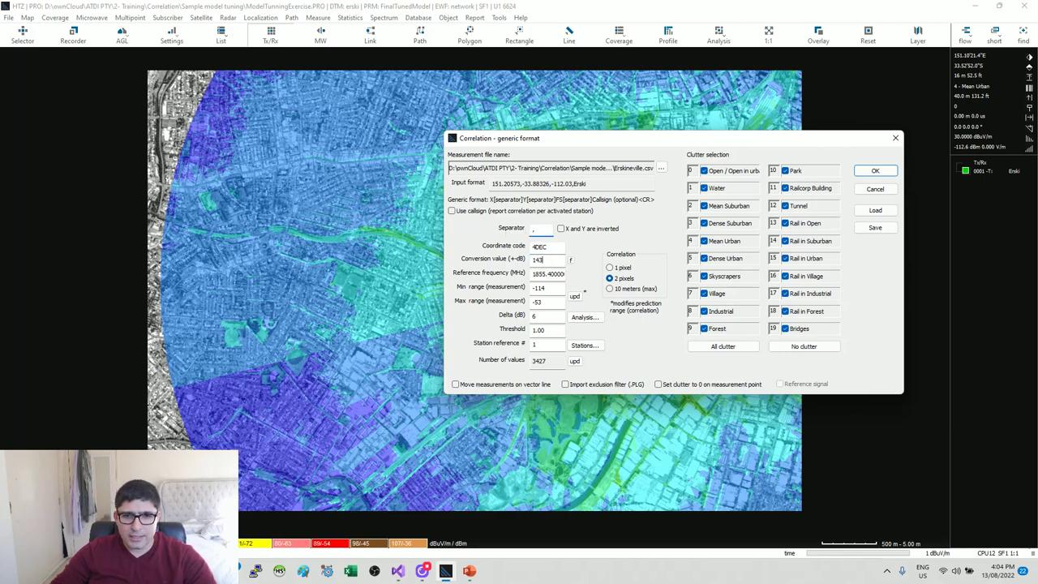
double_click(538, 260)
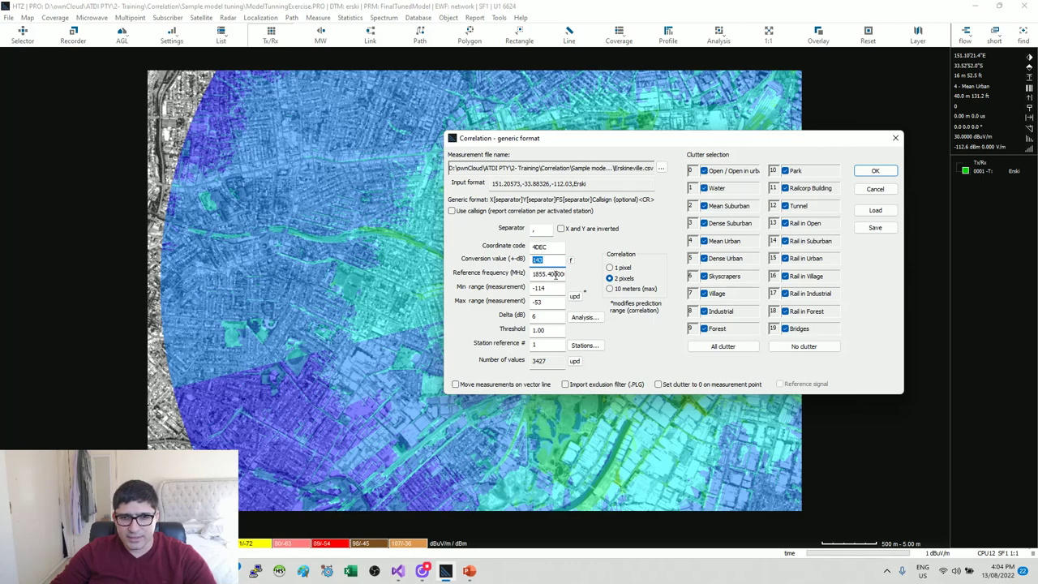
double_click(556, 274)
click(575, 296)
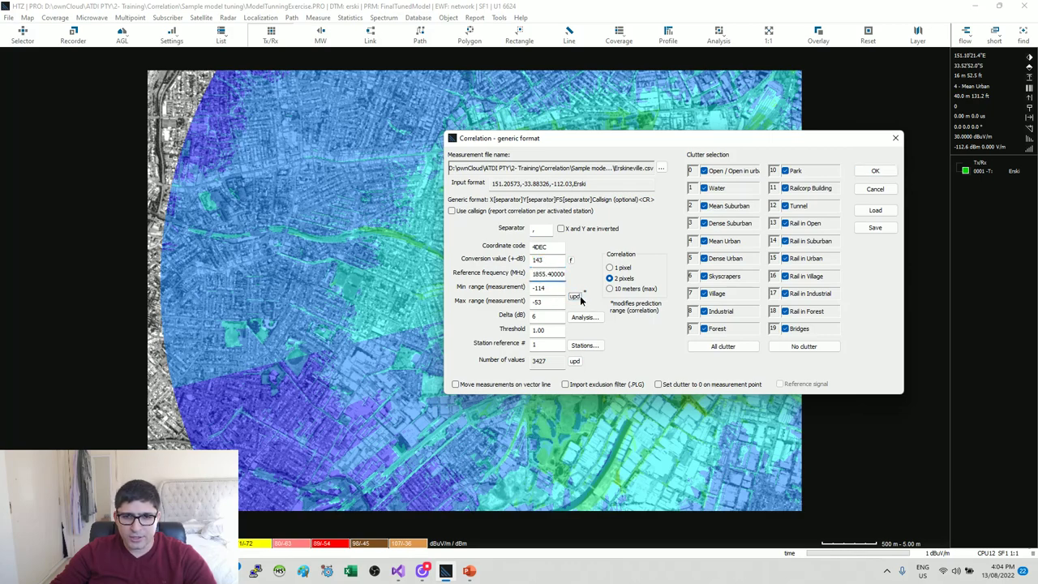
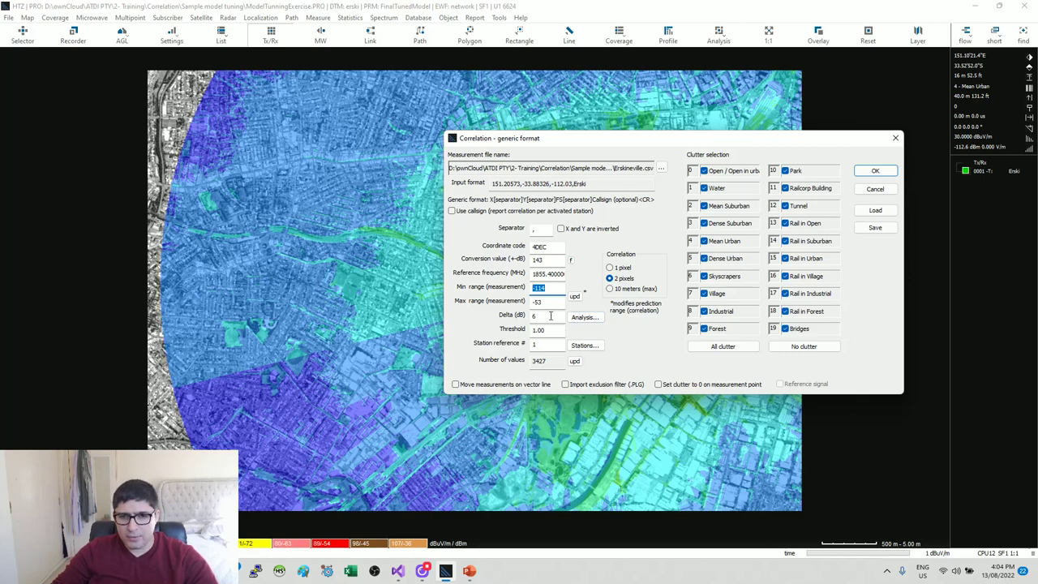
Step: Review the correlation's delta and minimum measurement range, and set its threshold to 30
double_click(537, 316)
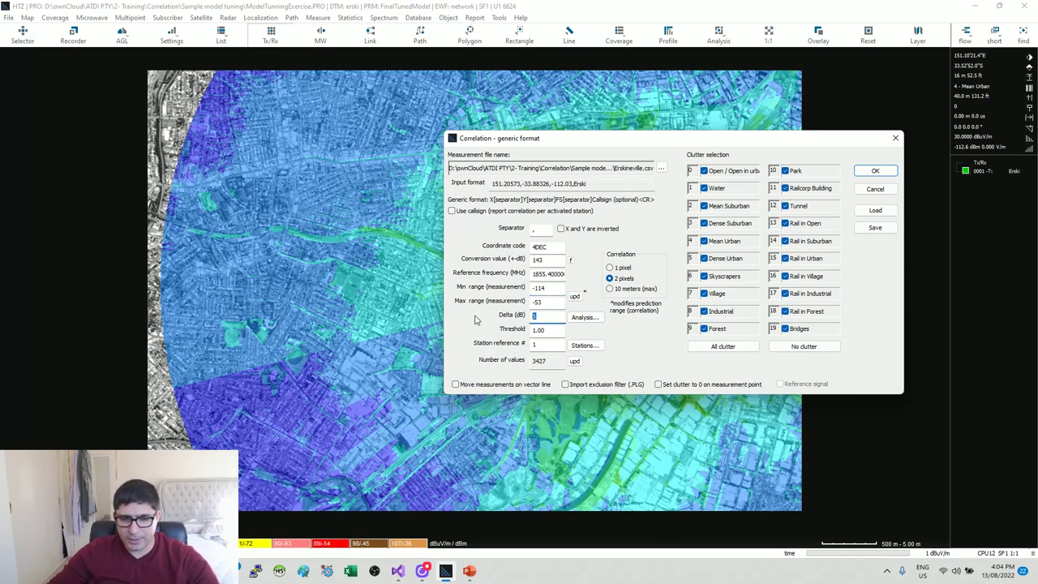
double_click(555, 333)
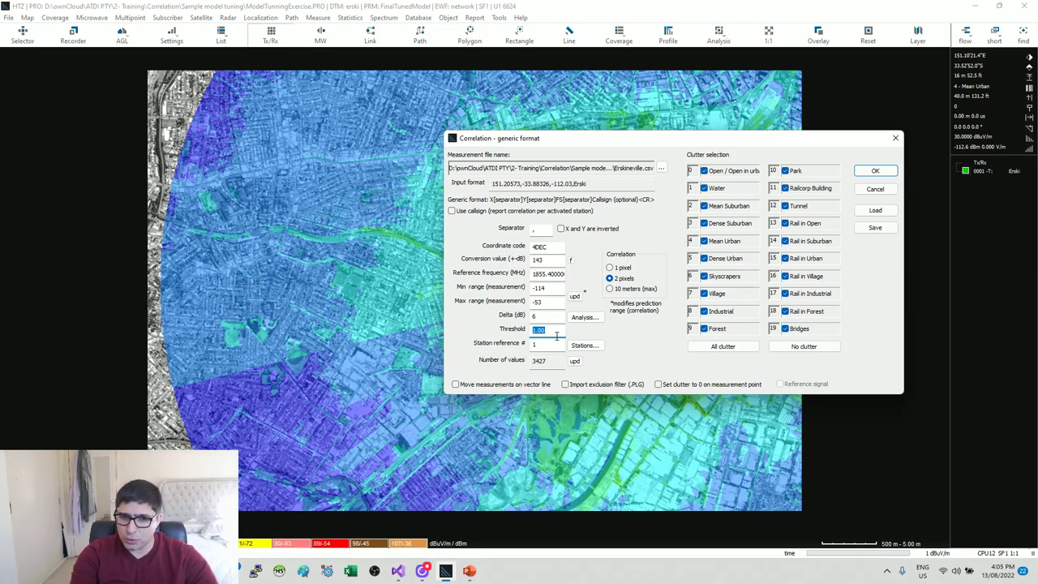
double_click(554, 288)
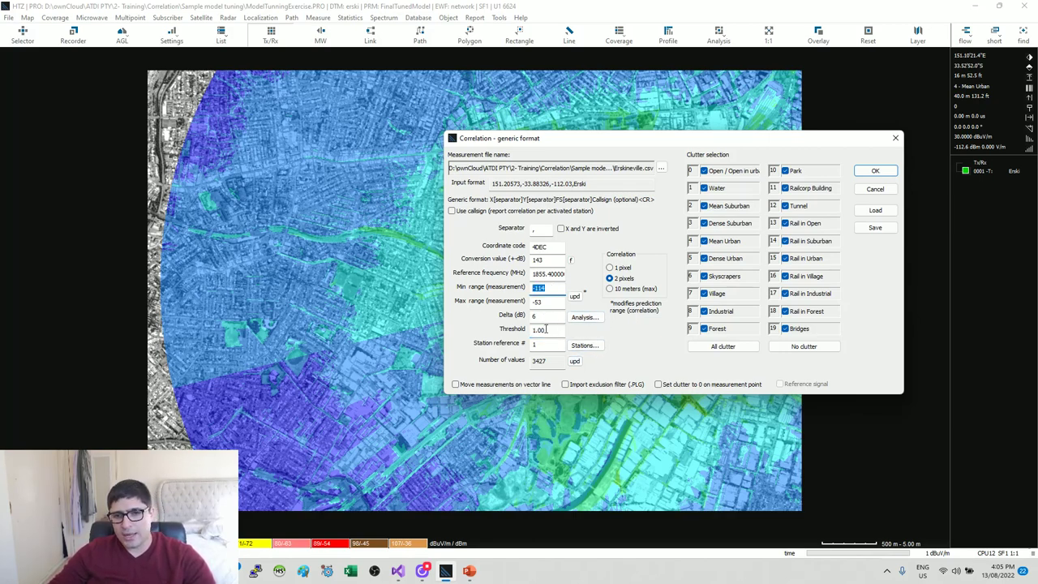
double_click(545, 328)
text(30)
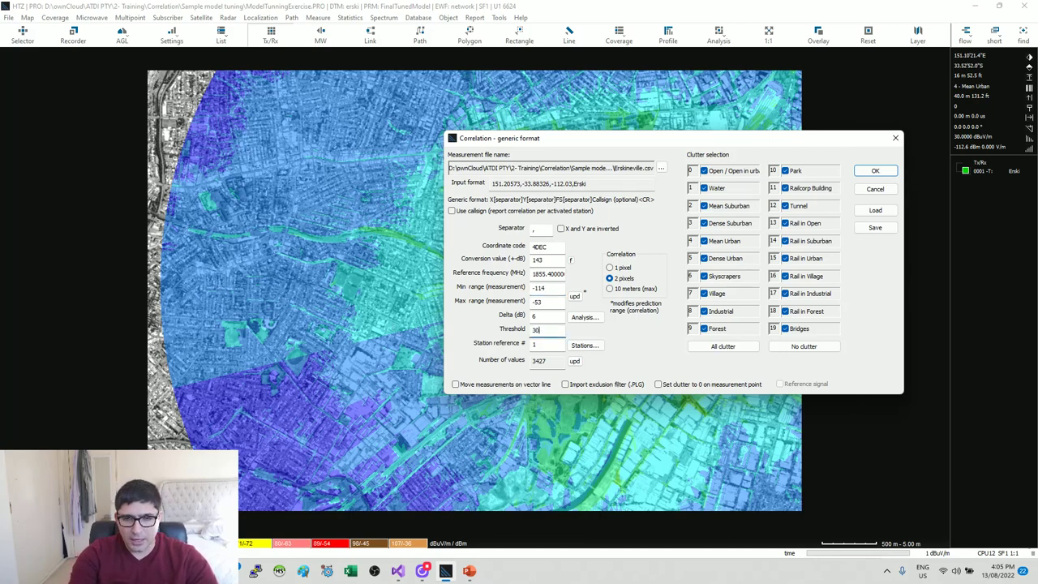
key(Tab)
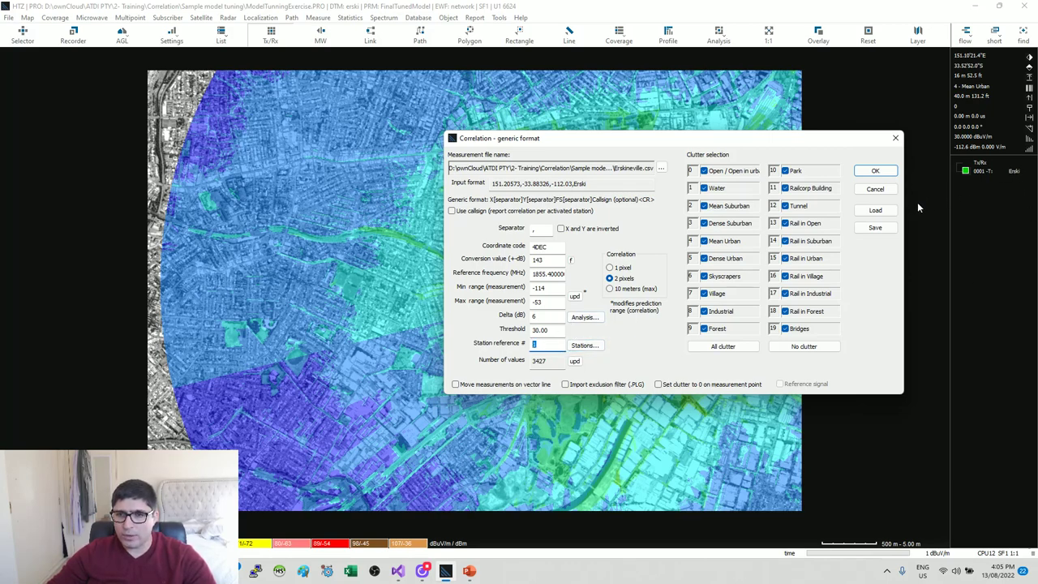
Step: Include all clutter classes in the correlation and set the correlation distance to 2 pixels
click(724, 346)
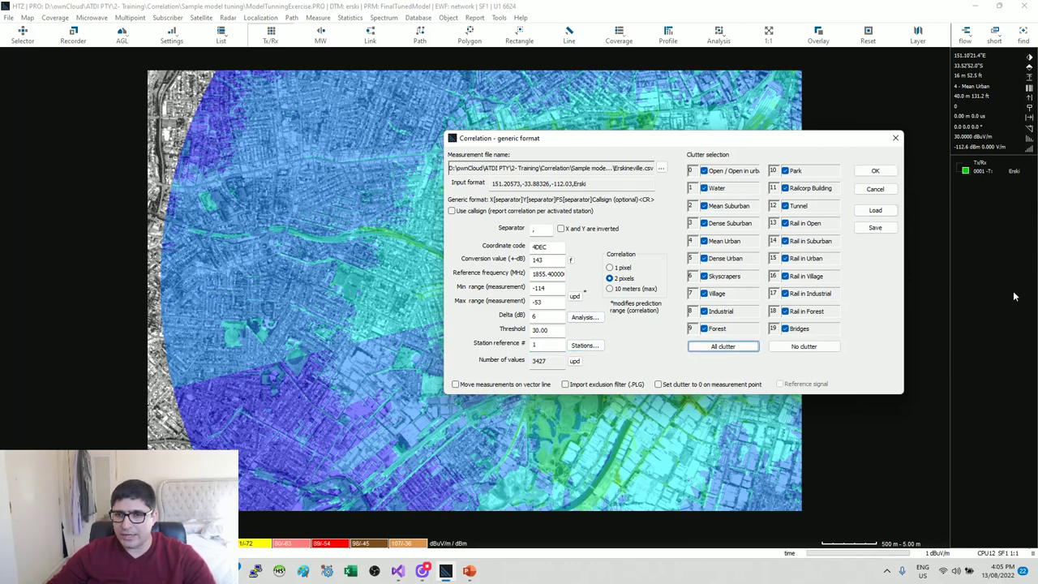
drag(739, 148, 871, 125)
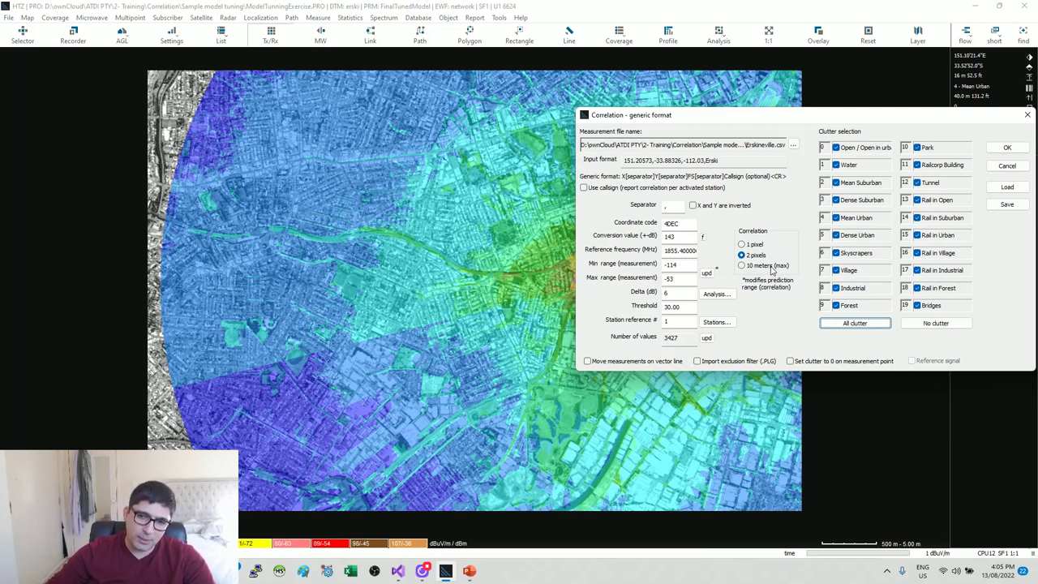
click(771, 267)
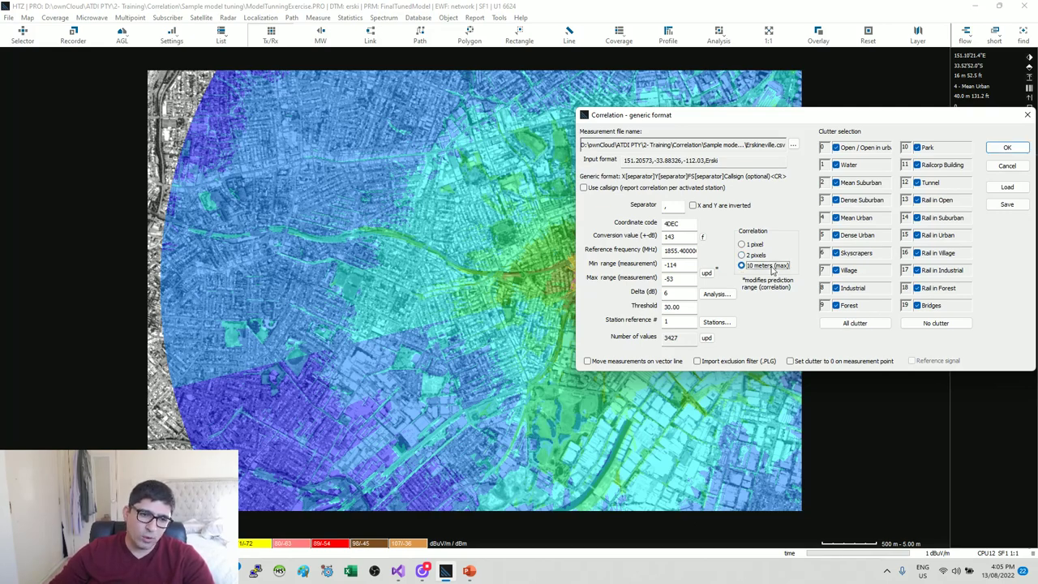
click(758, 255)
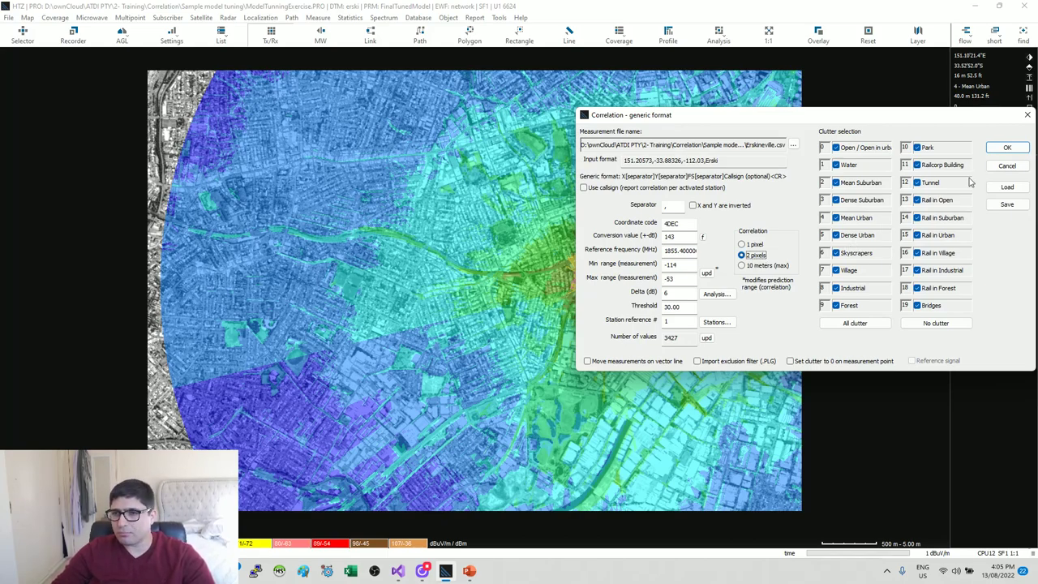
Step: Run the correlation and check the percentage of samples within 6 dB in its results
click(1007, 147)
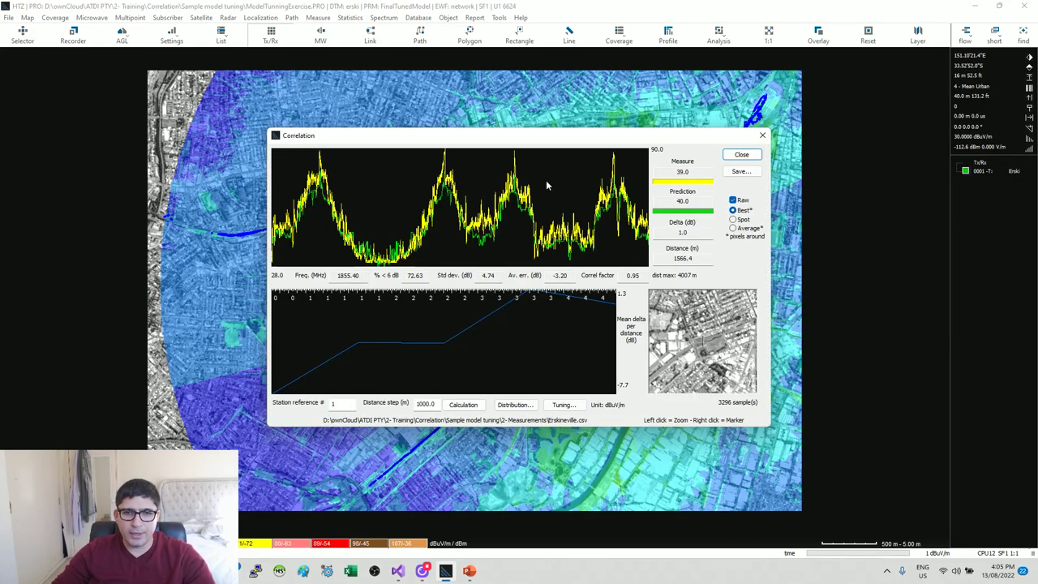
drag(563, 138, 559, 112)
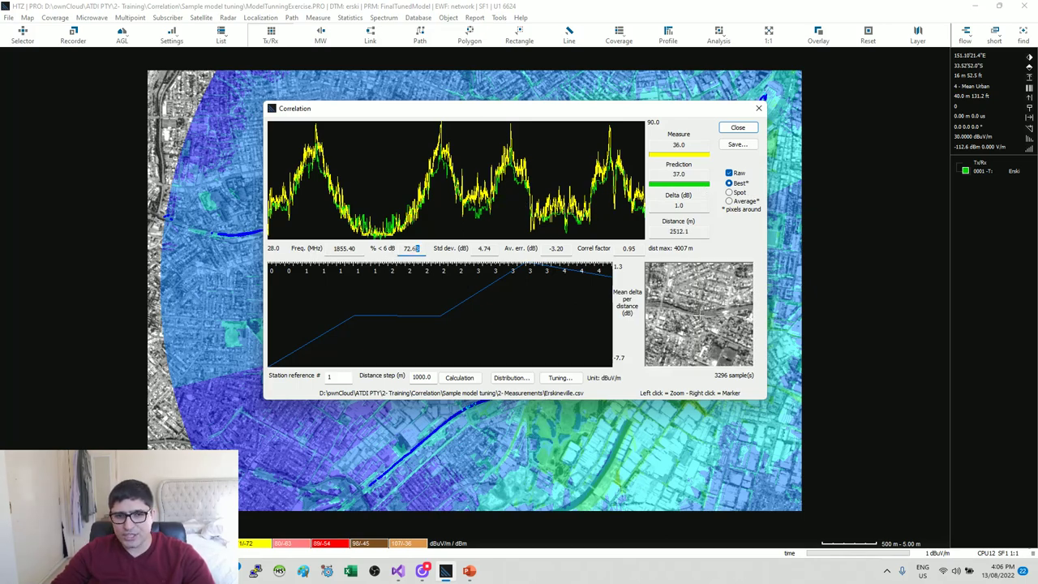
double_click(414, 248)
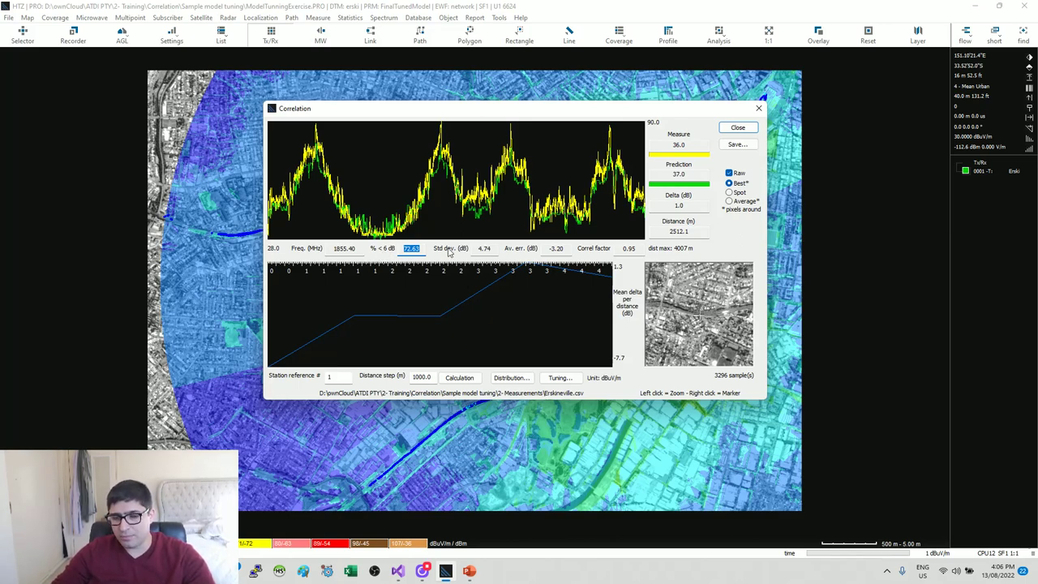
Step: Examine the standard deviation between the measured and predicted values in the correlation results
double_click(484, 248)
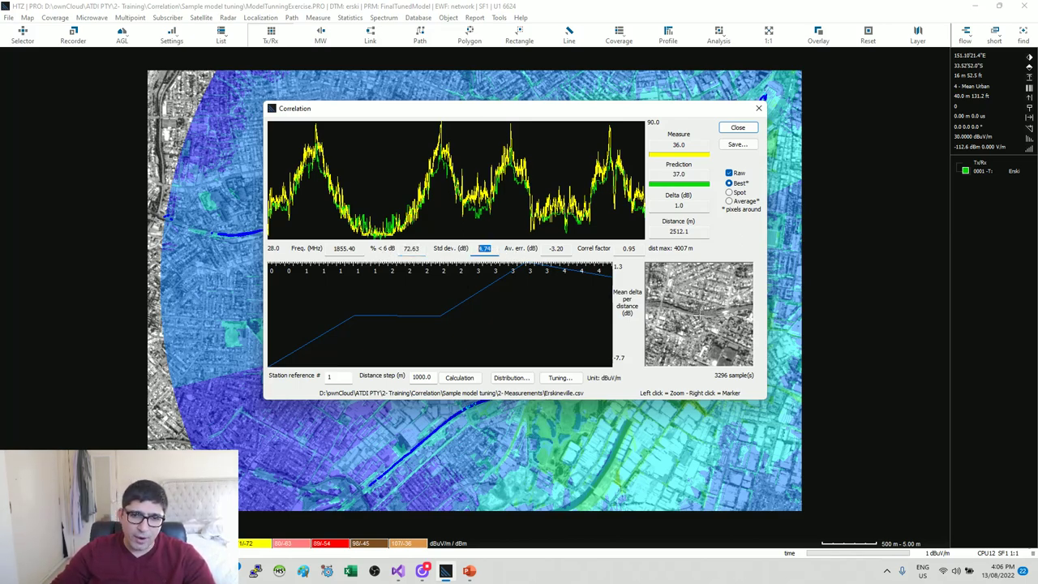
click(498, 253)
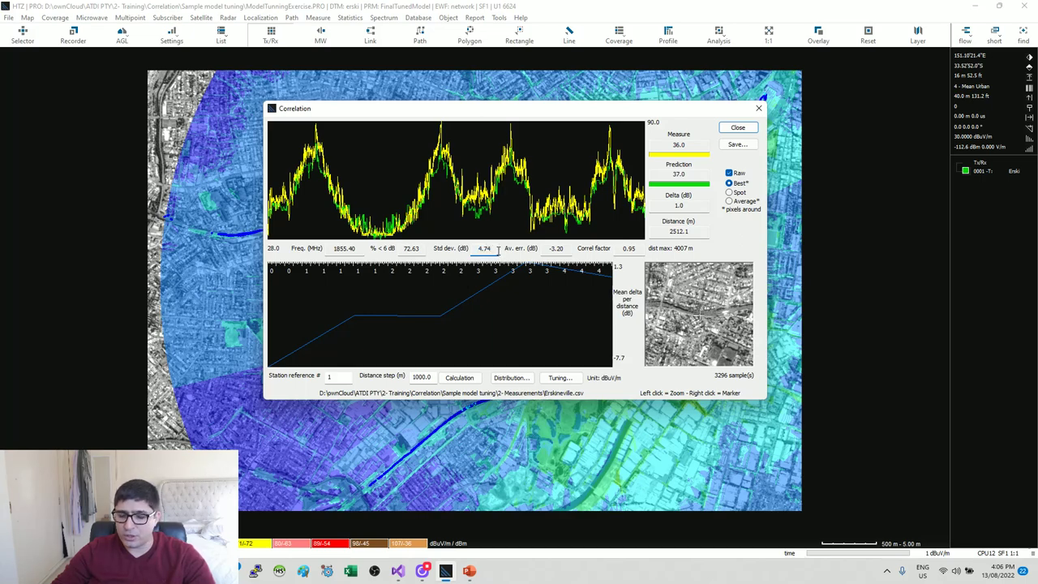
double_click(484, 248)
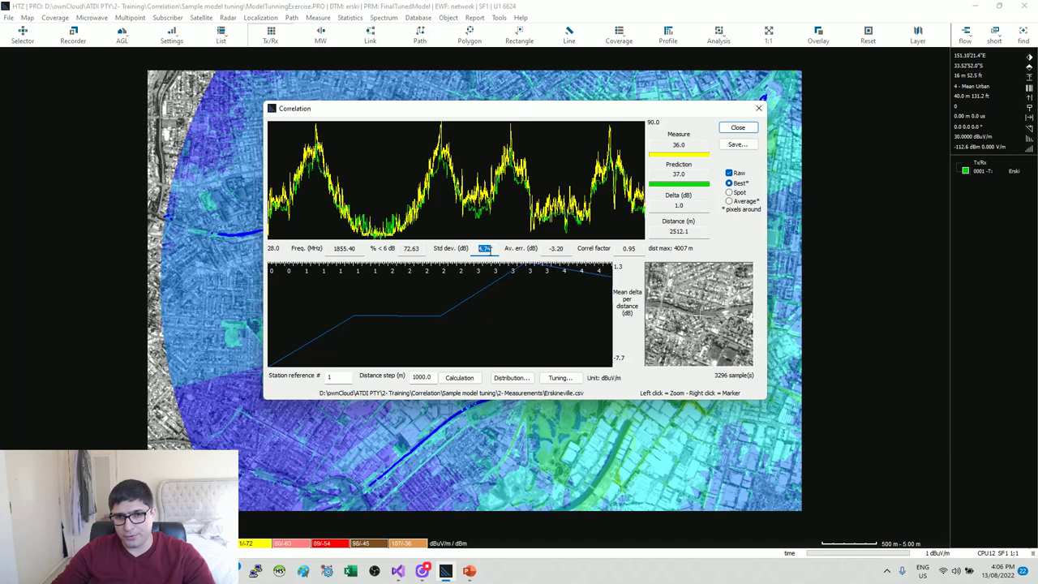
click(491, 249)
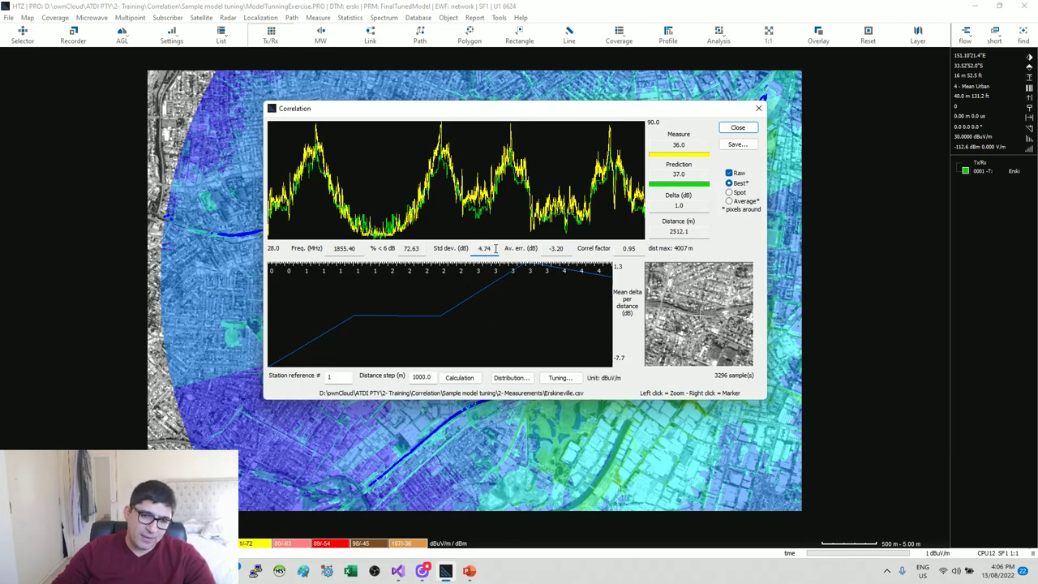
double_click(493, 248)
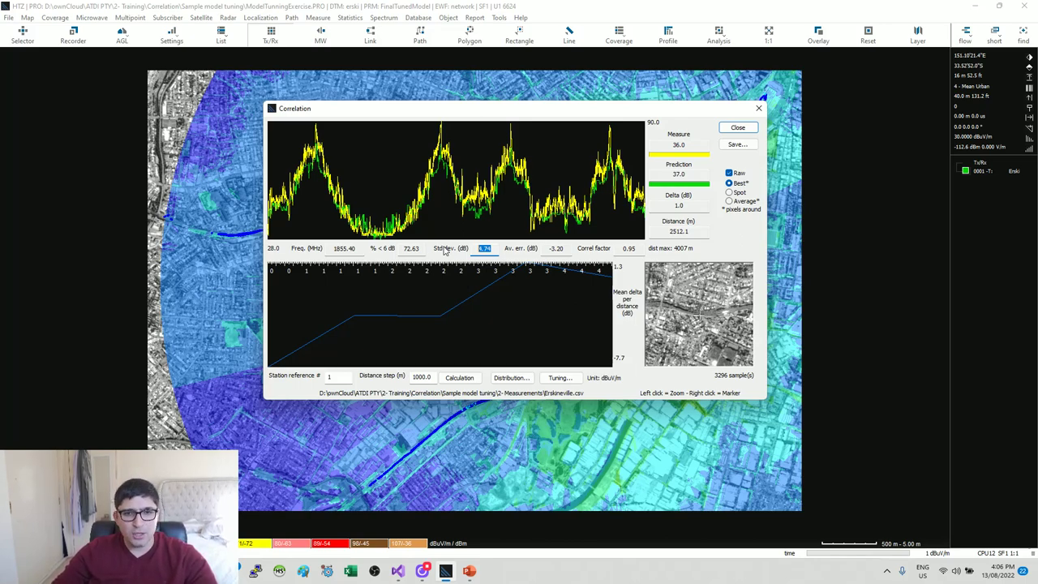
click(488, 248)
drag(488, 248, 478, 248)
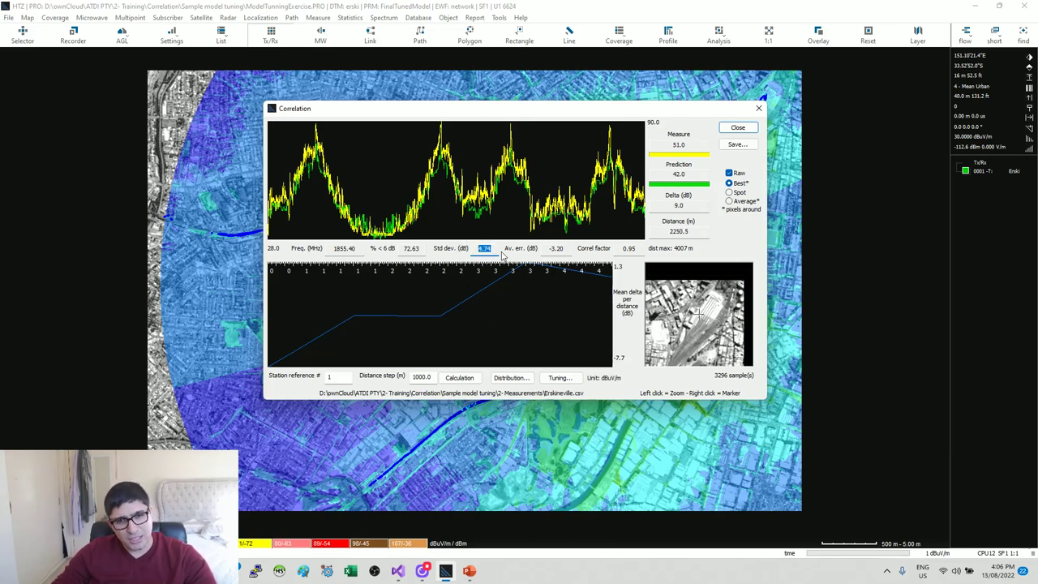
drag(531, 113, 806, 102)
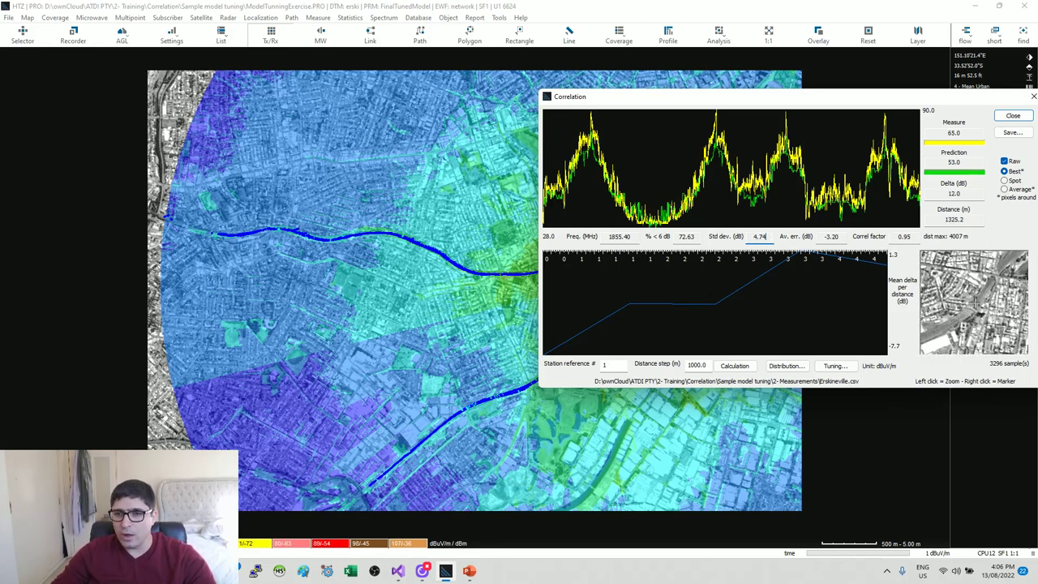
double_click(760, 235)
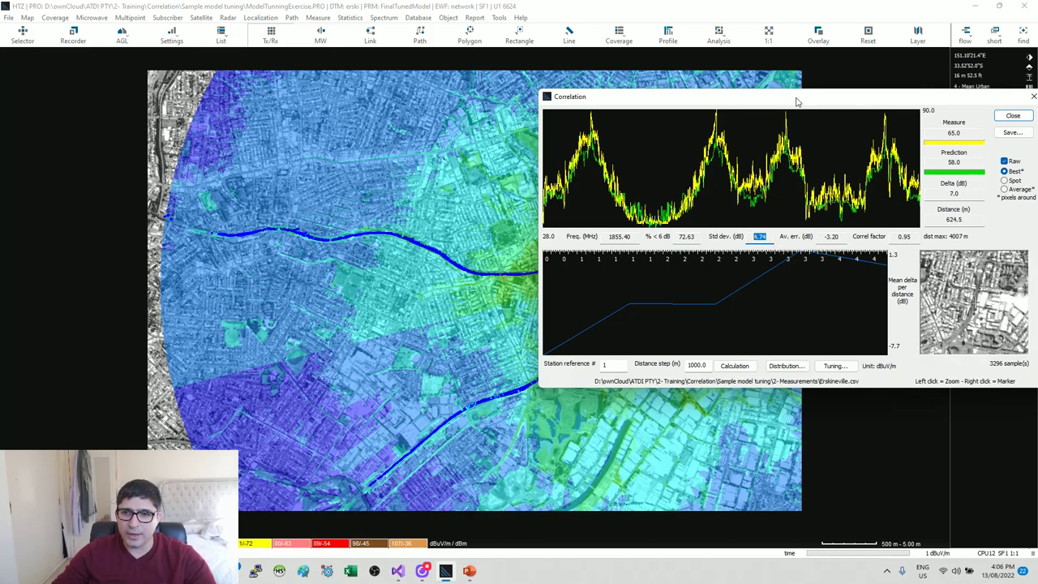
Step: Examine the average error of the correlation against the measured and predicted curves
drag(796, 99, 650, 51)
double_click(685, 188)
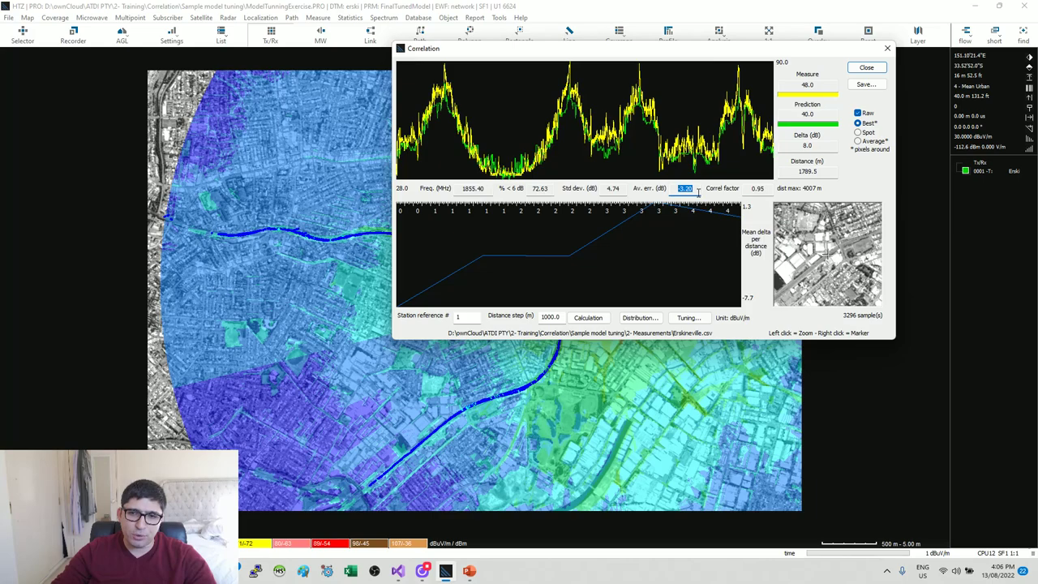
drag(672, 51, 757, 109)
double_click(775, 242)
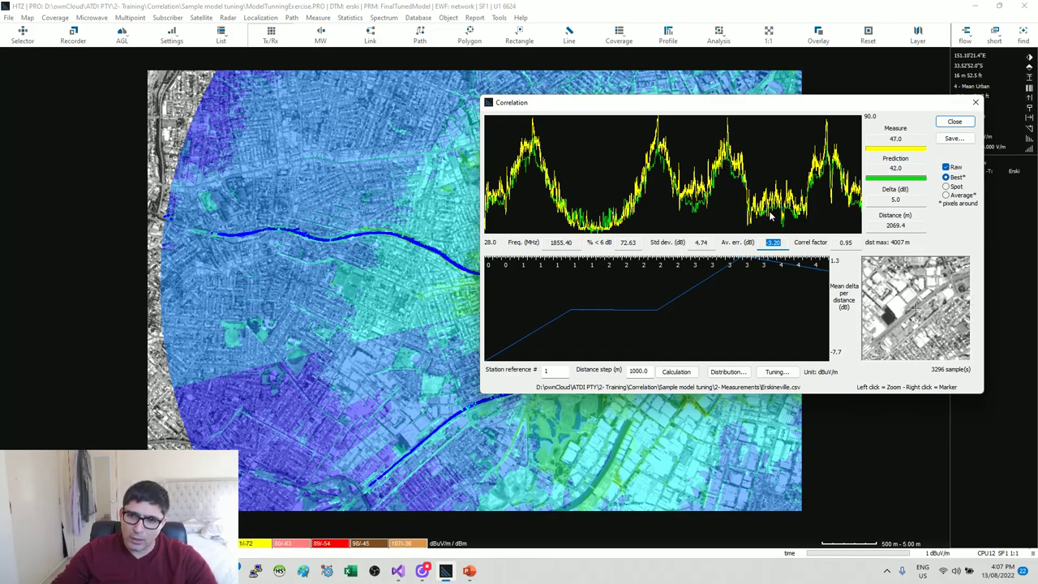
click(780, 243)
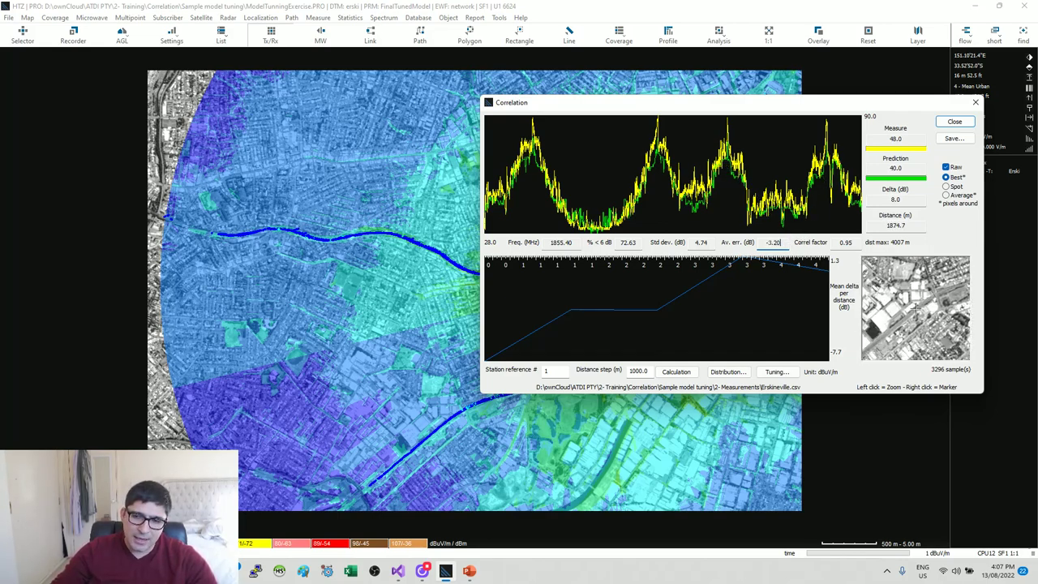
double_click(774, 242)
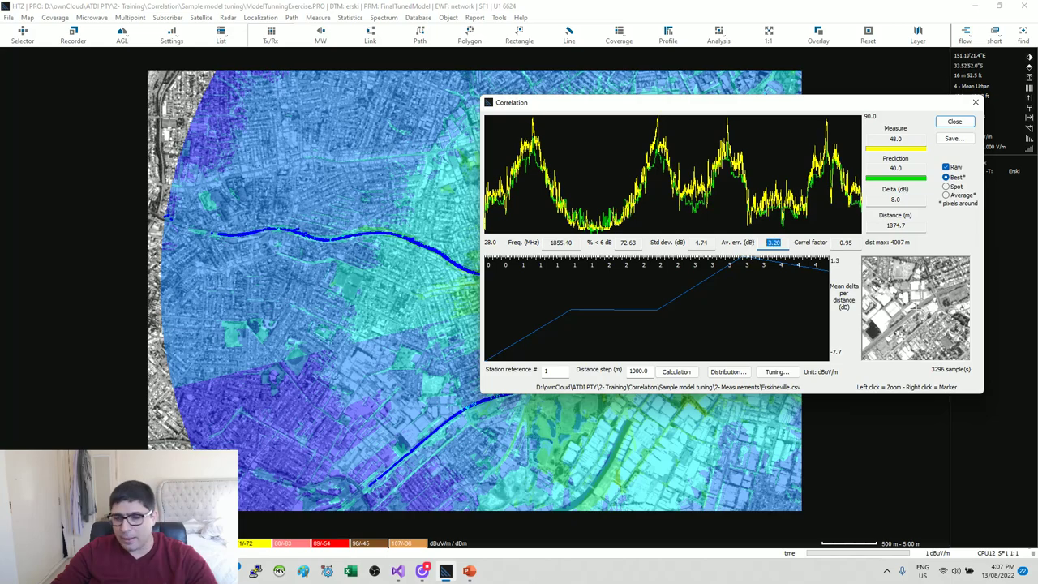
click(785, 242)
double_click(786, 242)
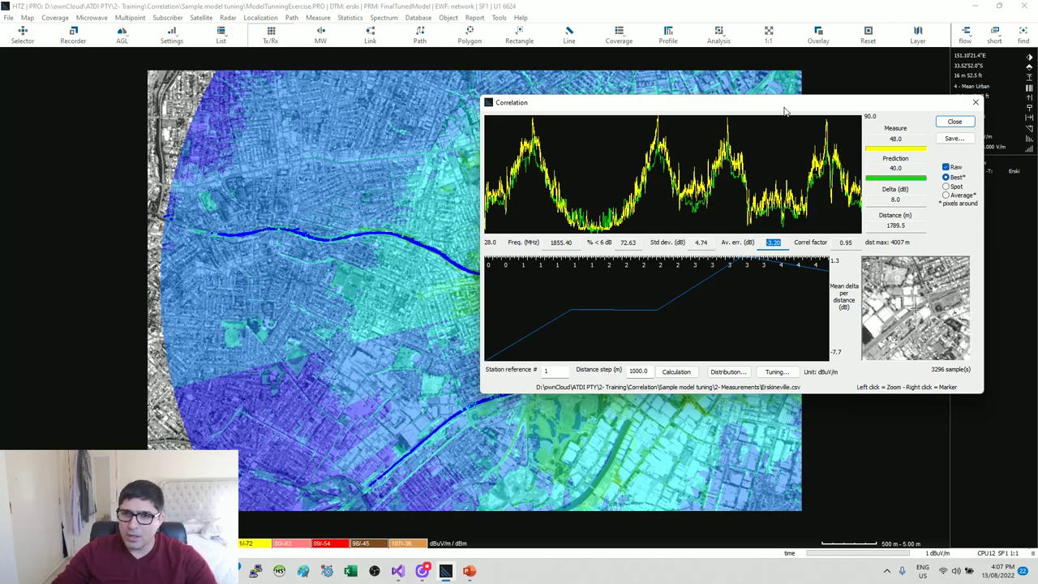
Step: Check the correlation factor between the measurements and the prediction
drag(784, 106, 668, 97)
click(725, 233)
double_click(726, 234)
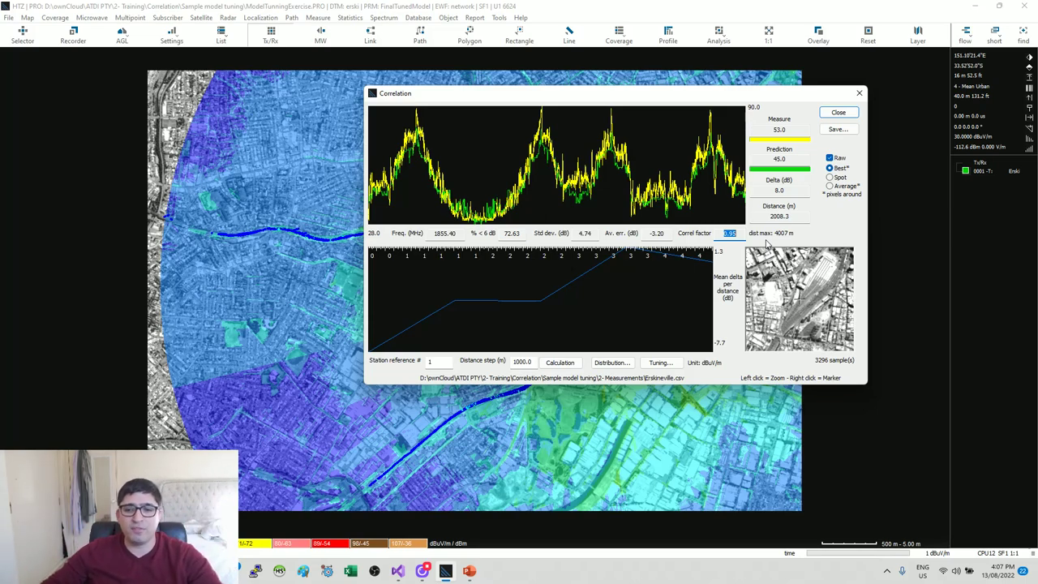
text(0.95)
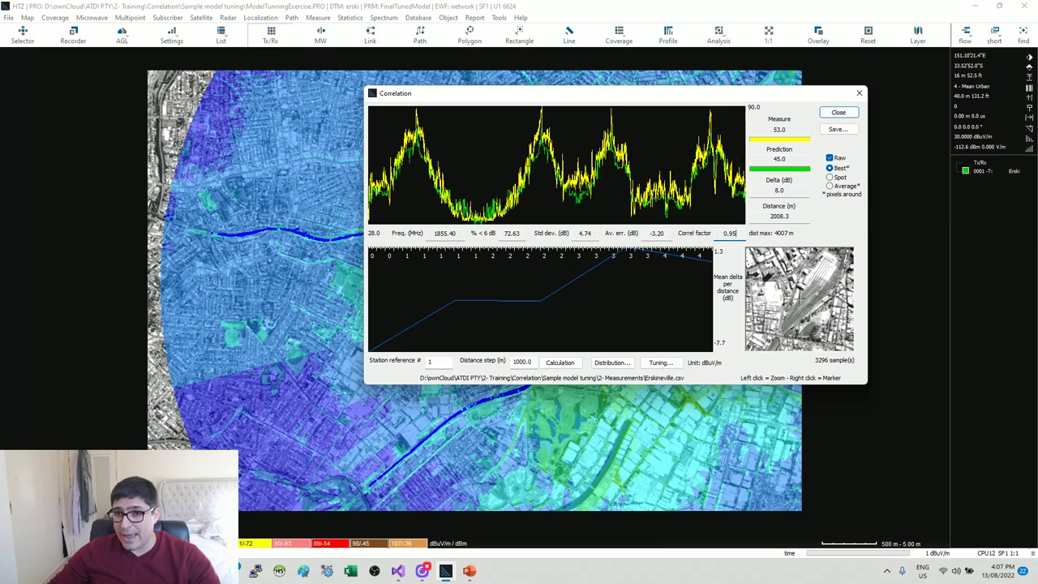
key(Return)
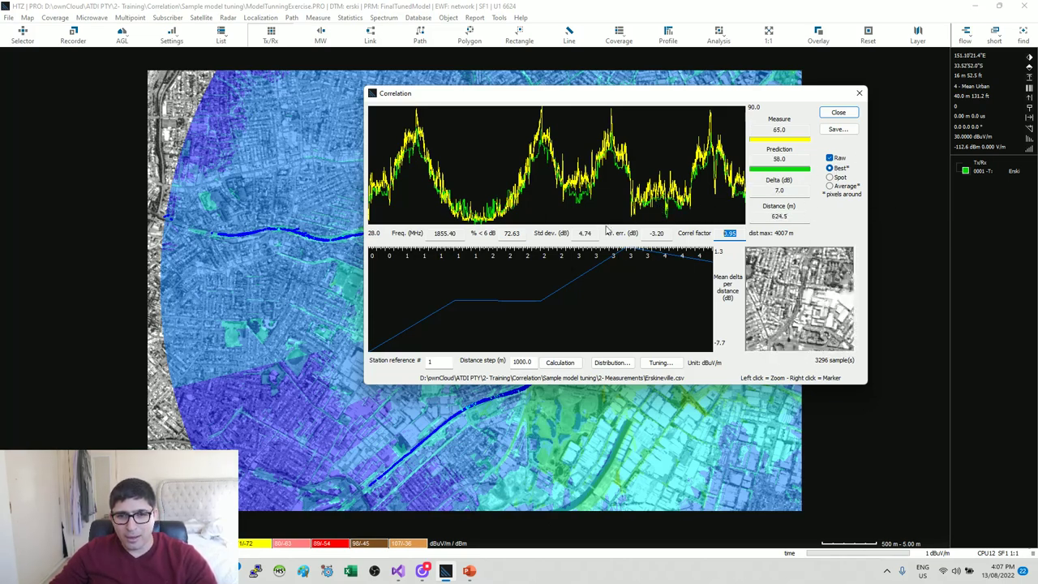
Step: Review the percentage within 6 dB, standard deviation, average error and correlation factor one after another
click(519, 233)
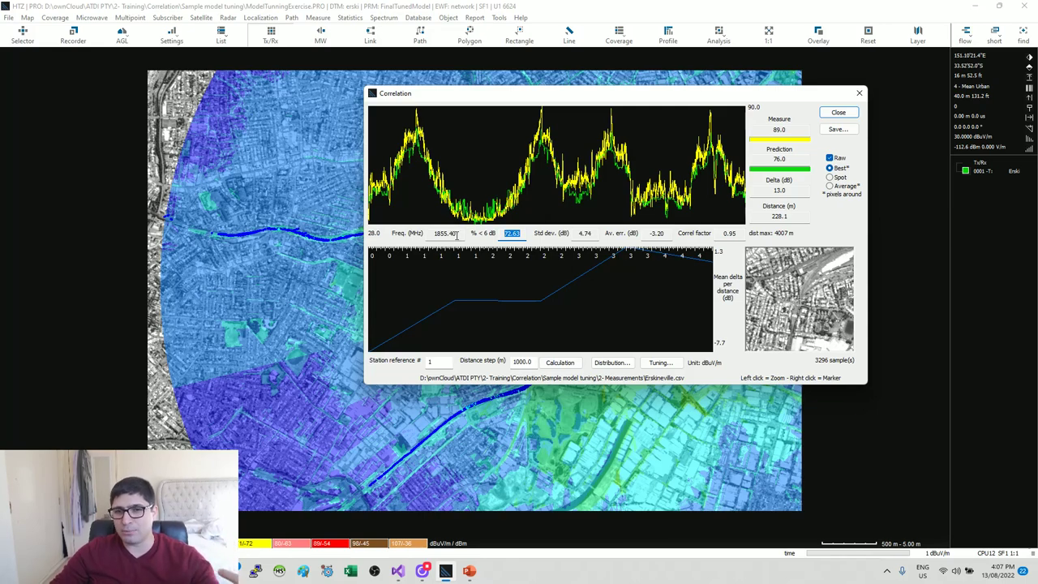
click(592, 232)
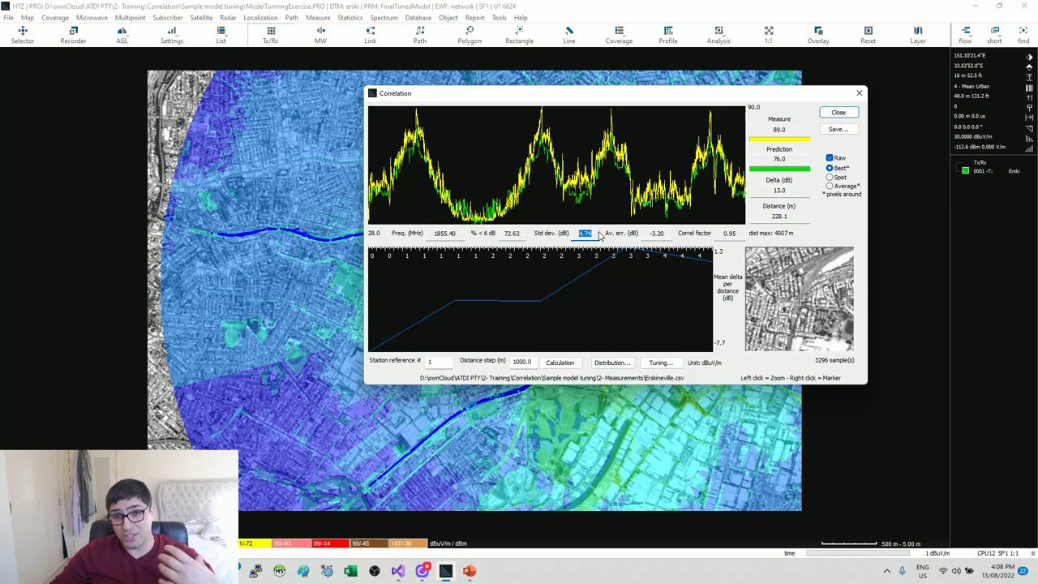
key(Tab)
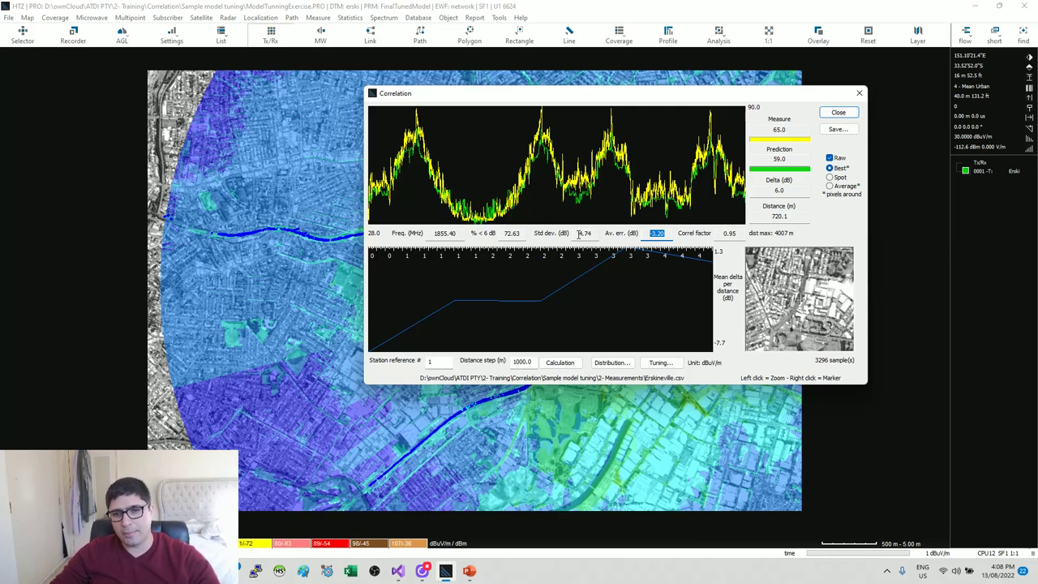
key(Tab)
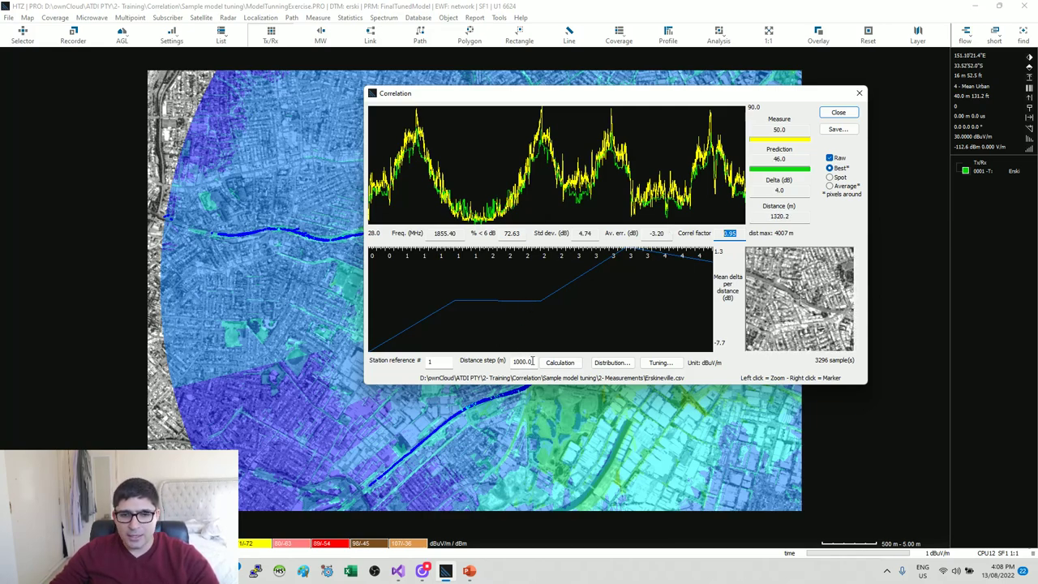
Step: Recalculate the mean delta per distance with a distance step of 100 m, and close the correlation results
double_click(531, 362)
text(10)
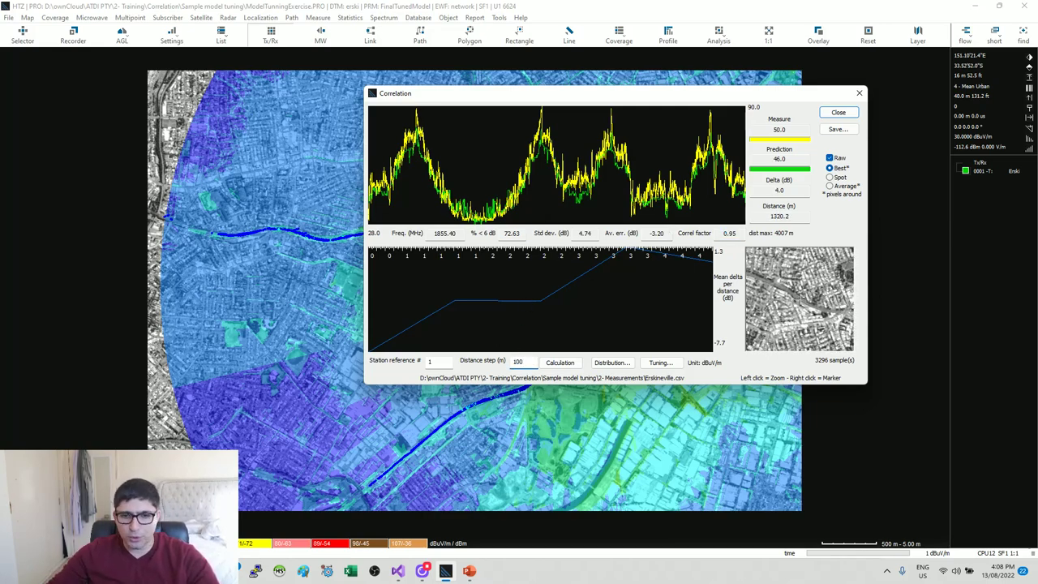
click(560, 362)
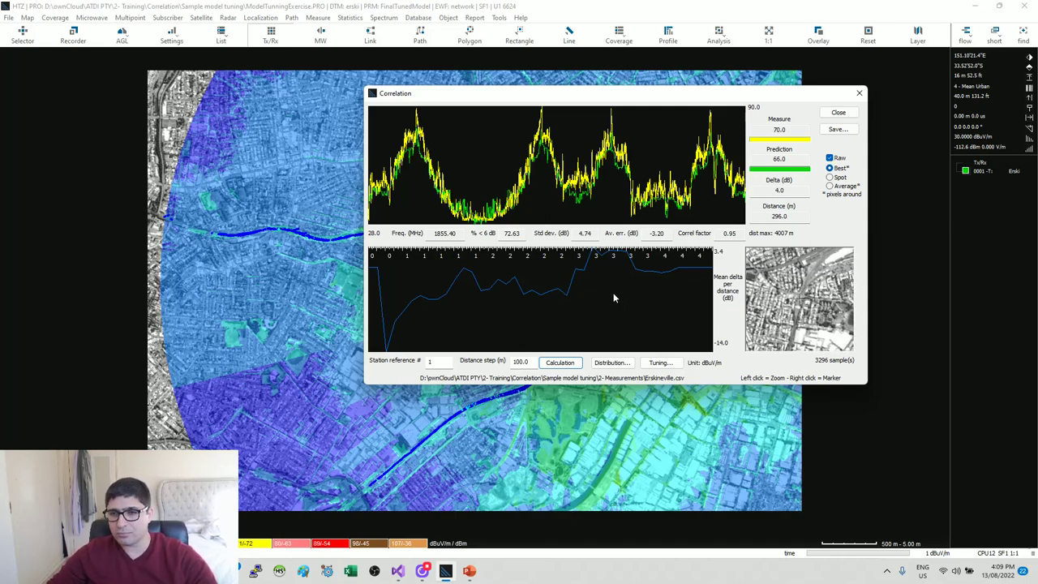
drag(655, 103, 558, 120)
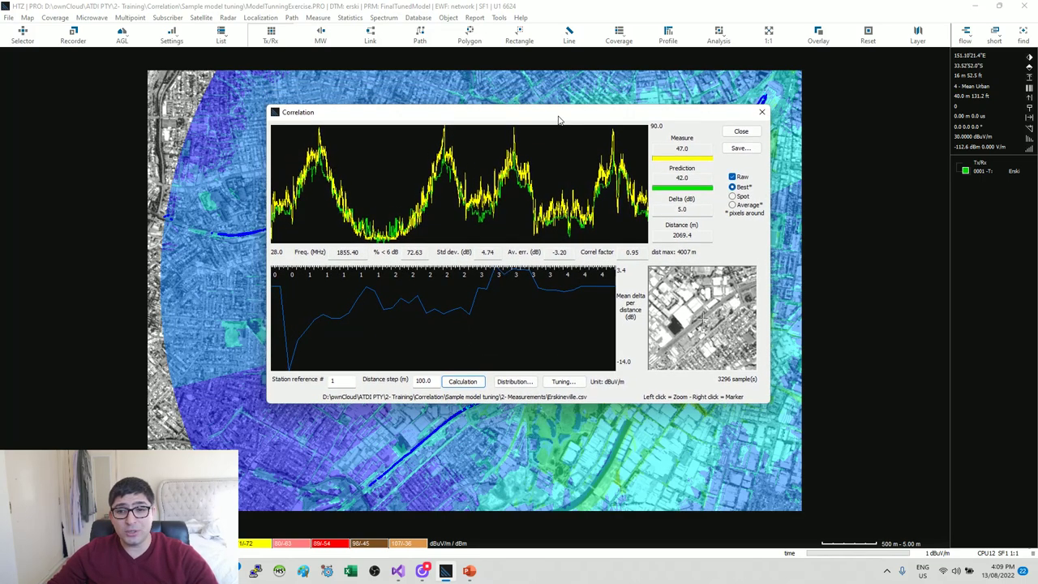
click(741, 131)
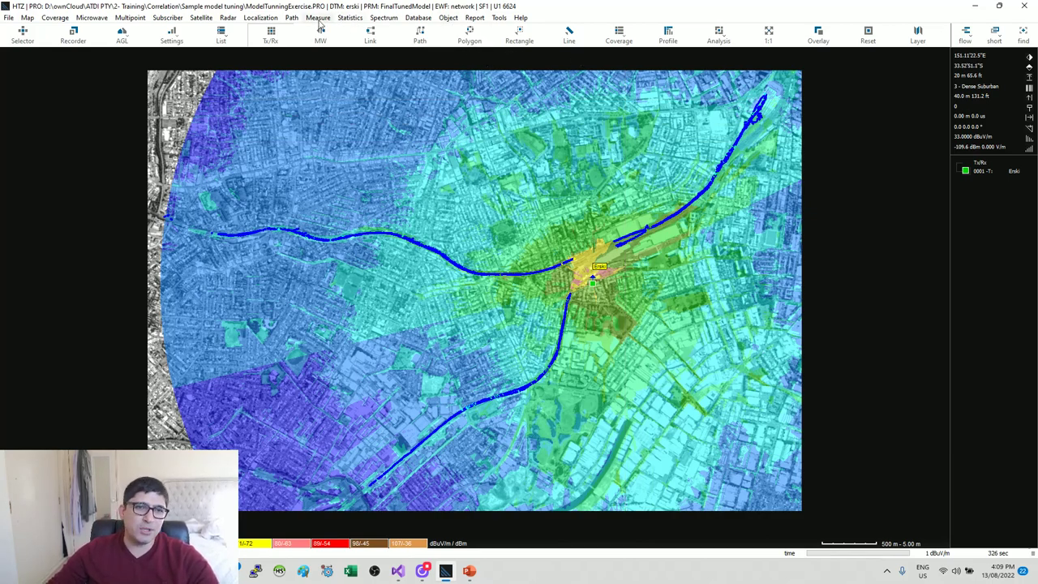
Step: Open the subpath methods tuning for the measurements, check which subpath methods it compares, and leave it without running
click(318, 17)
mouse_move(395, 40)
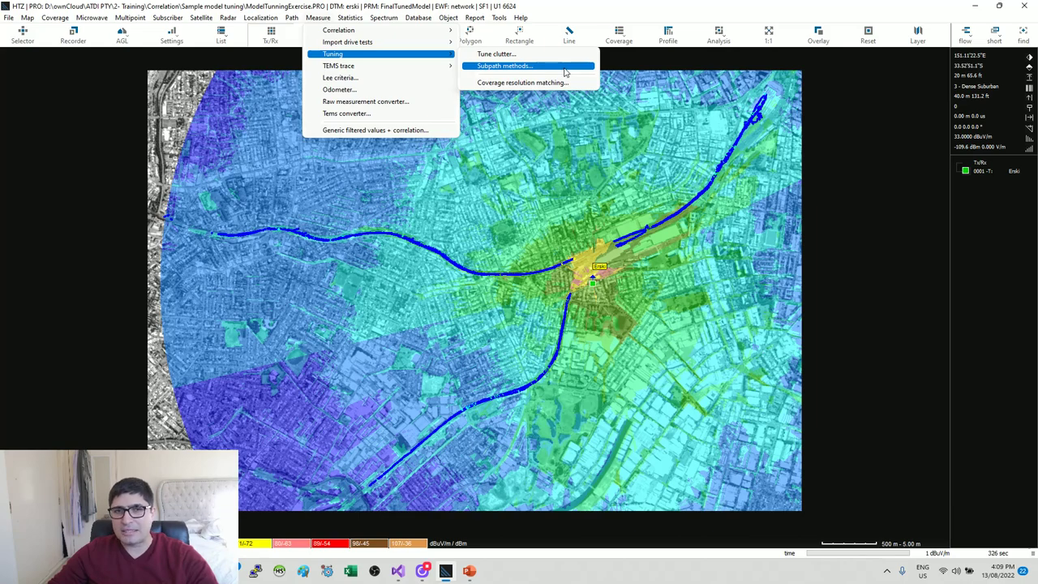
click(509, 72)
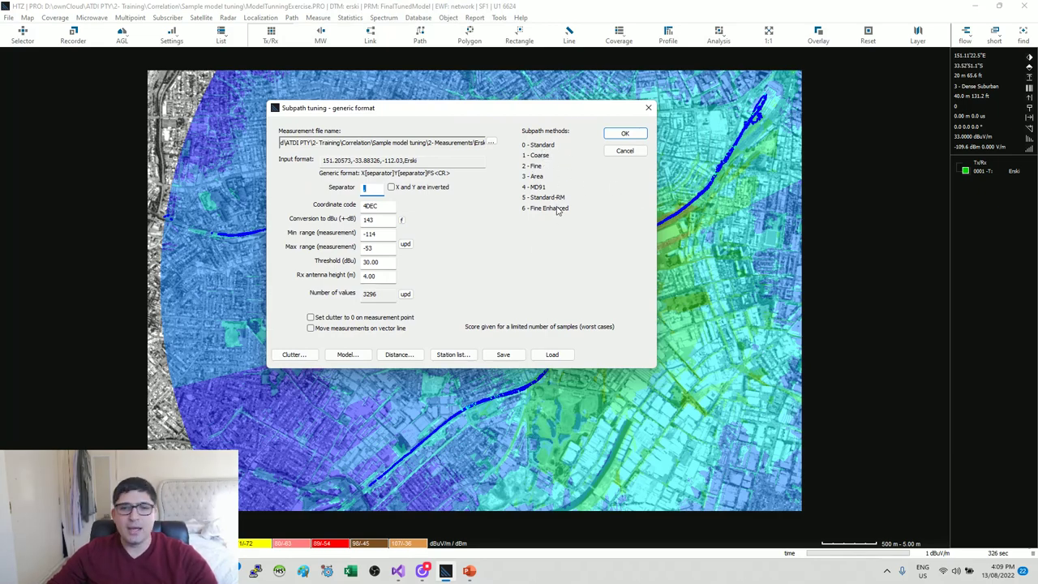
key(Escape)
Step: Review the diffraction geometry and subpath attenuation settings of the current propagation model, and close the model selector
click(498, 17)
click(548, 127)
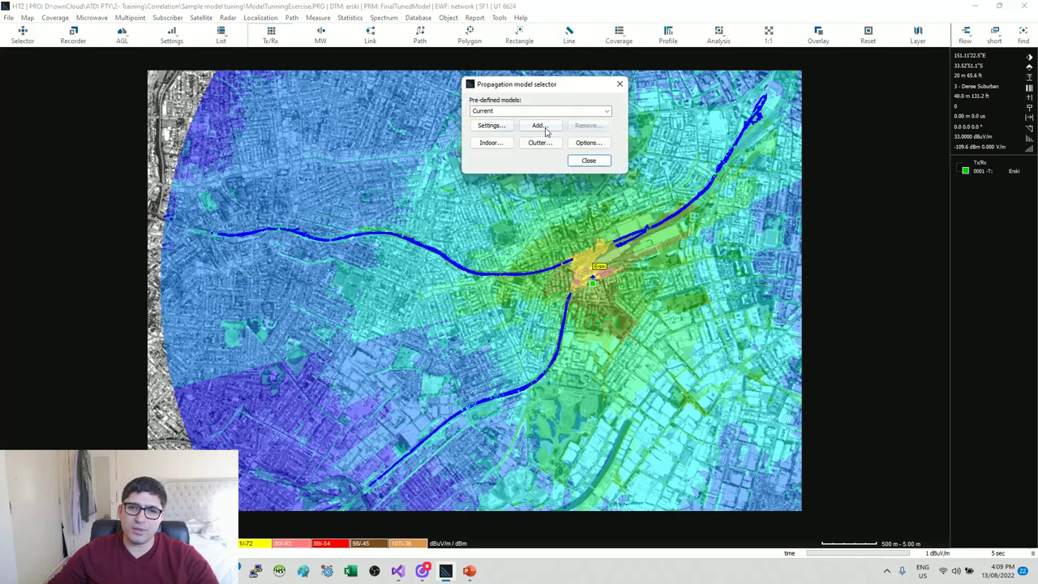
click(513, 128)
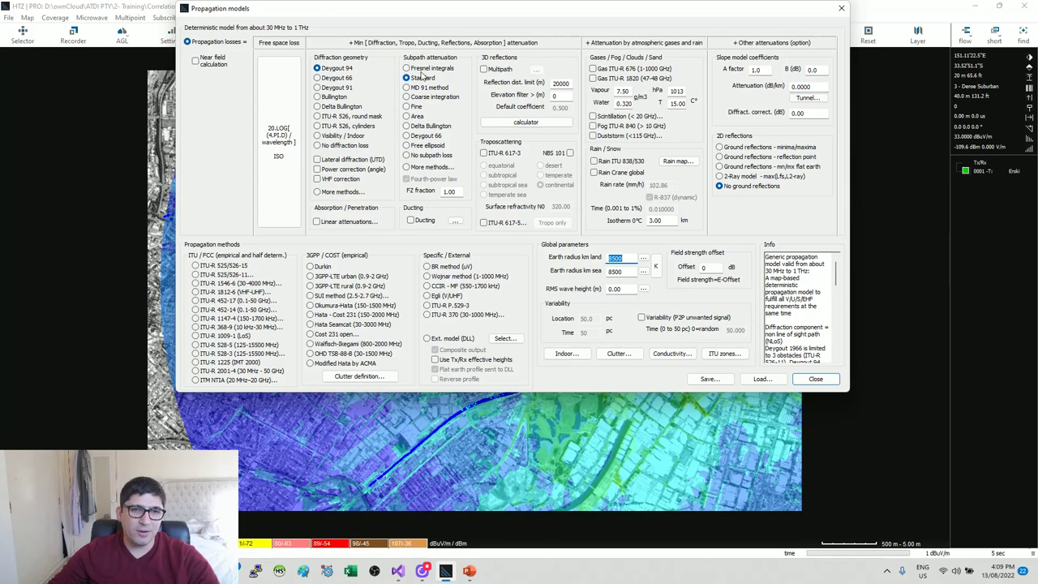
key(Escape)
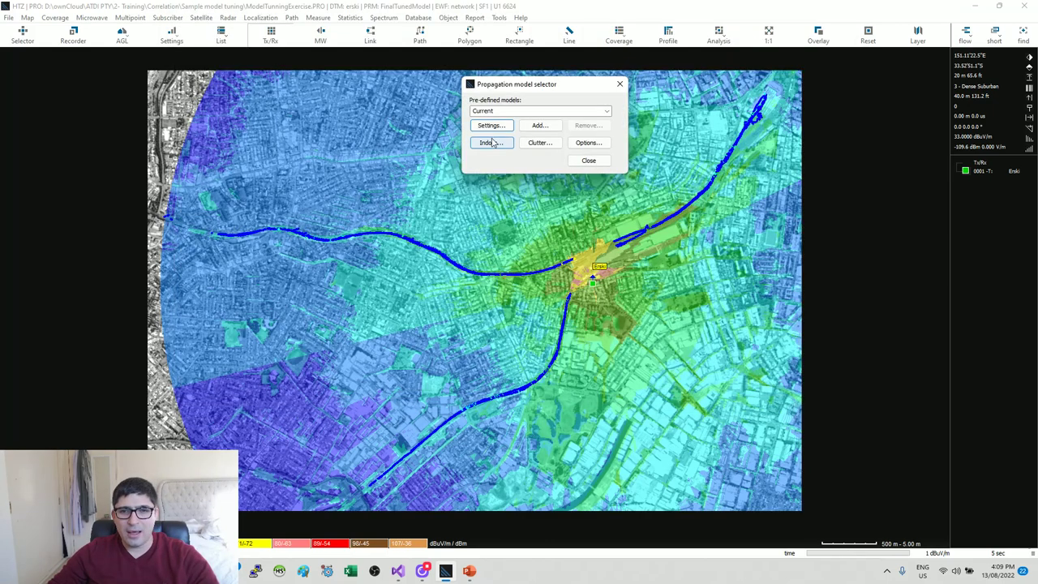
click(489, 127)
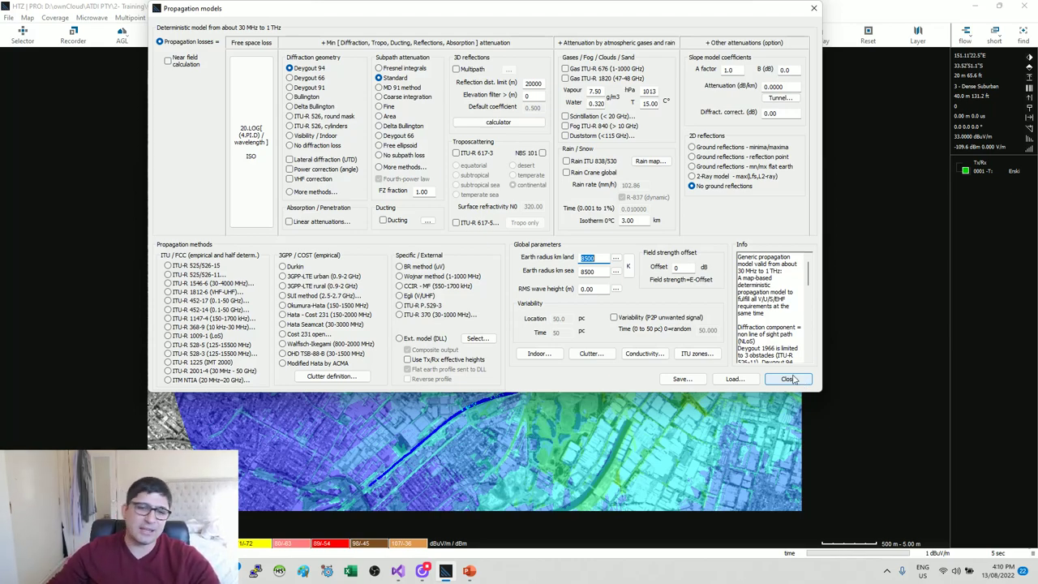
click(786, 381)
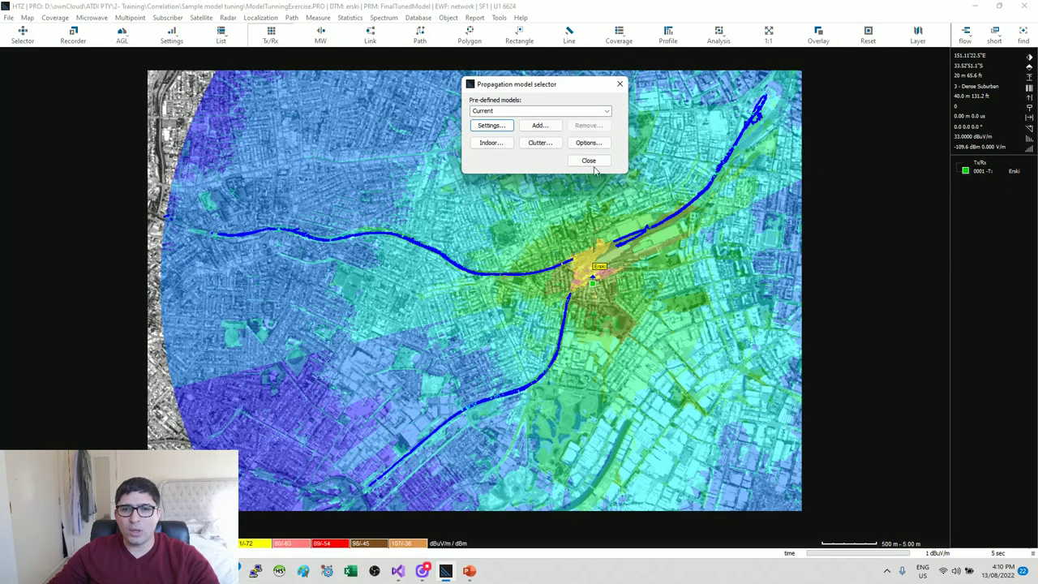
click(591, 161)
Step: Switch the base map layer to DEM+Clutter and examine the clutter classes around the Erski station and the rail lines
click(917, 34)
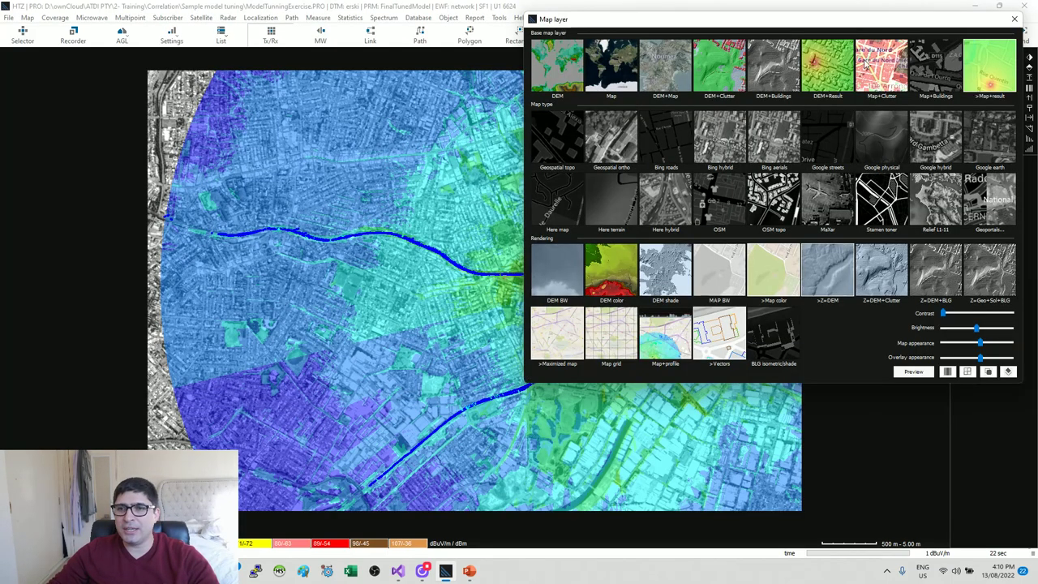
click(716, 66)
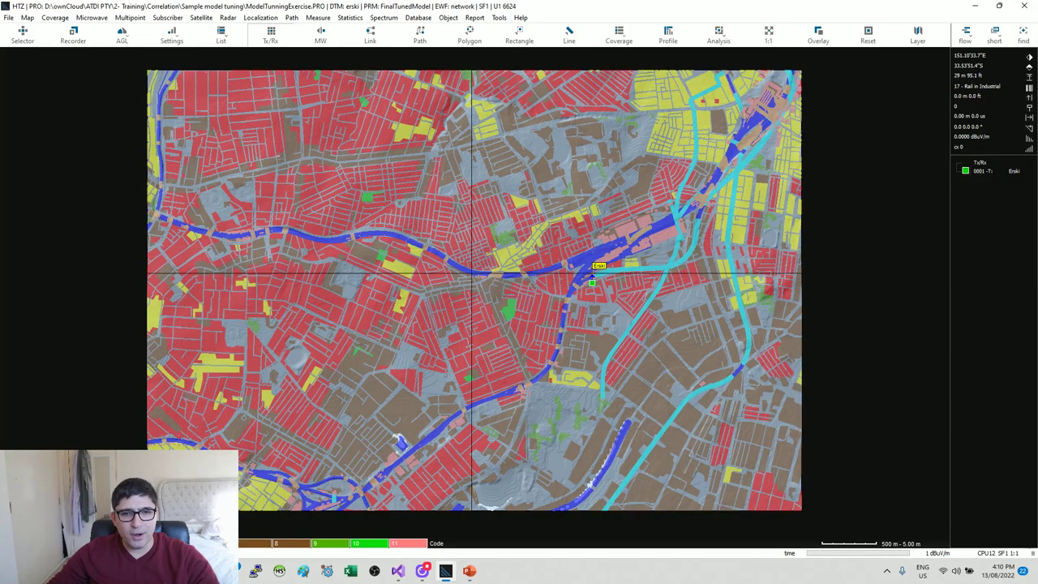
scroll(471, 275, up, 3)
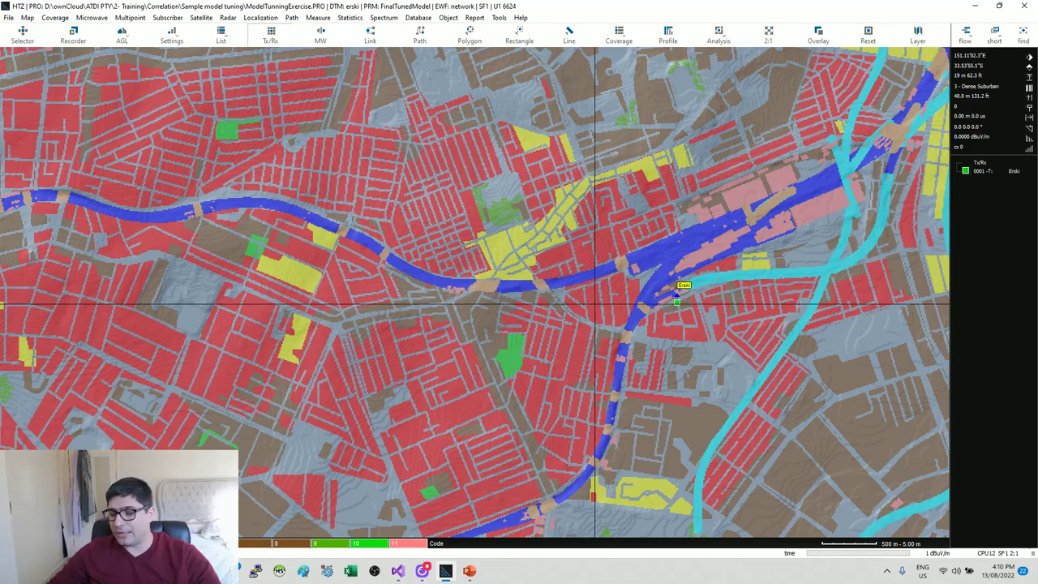
scroll(550, 281, down, 1)
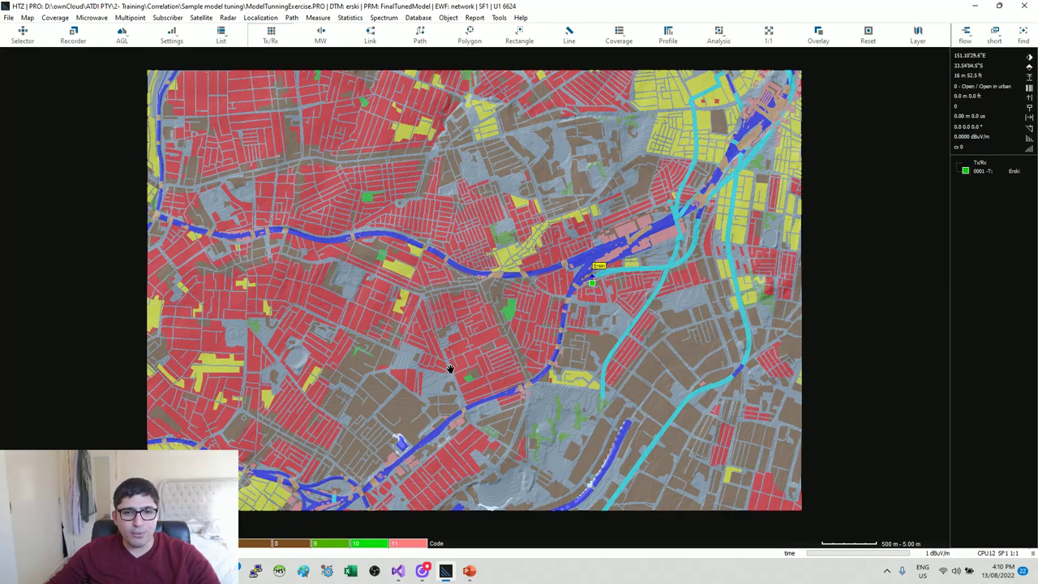
scroll(476, 340, up, 1)
scroll(475, 341, down, 2)
scroll(475, 341, up, 1)
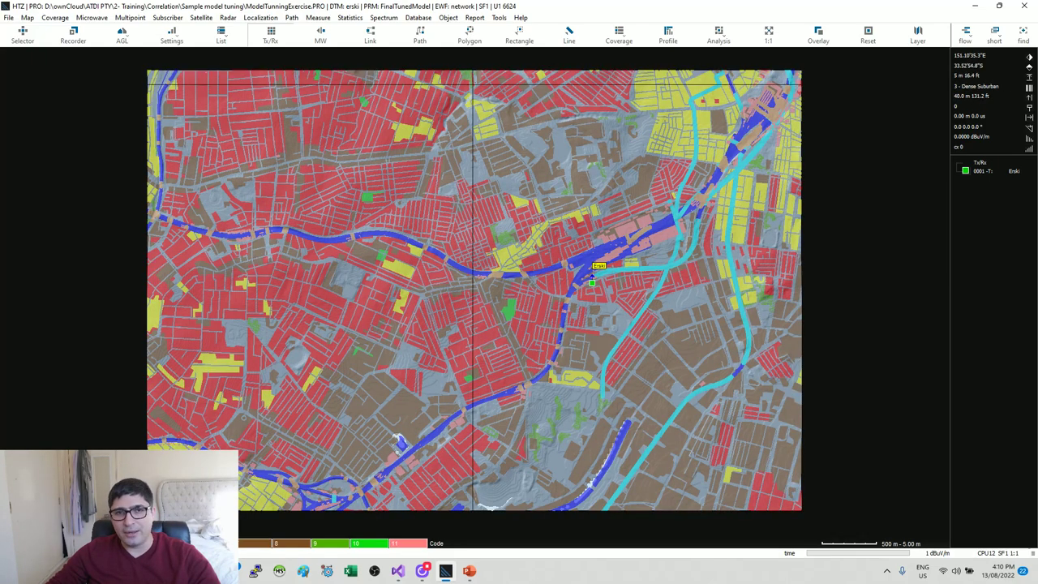
Step: Open the clutter settings, review the diffraction factor of the Dense Suburban class, and leave without changes
click(499, 17)
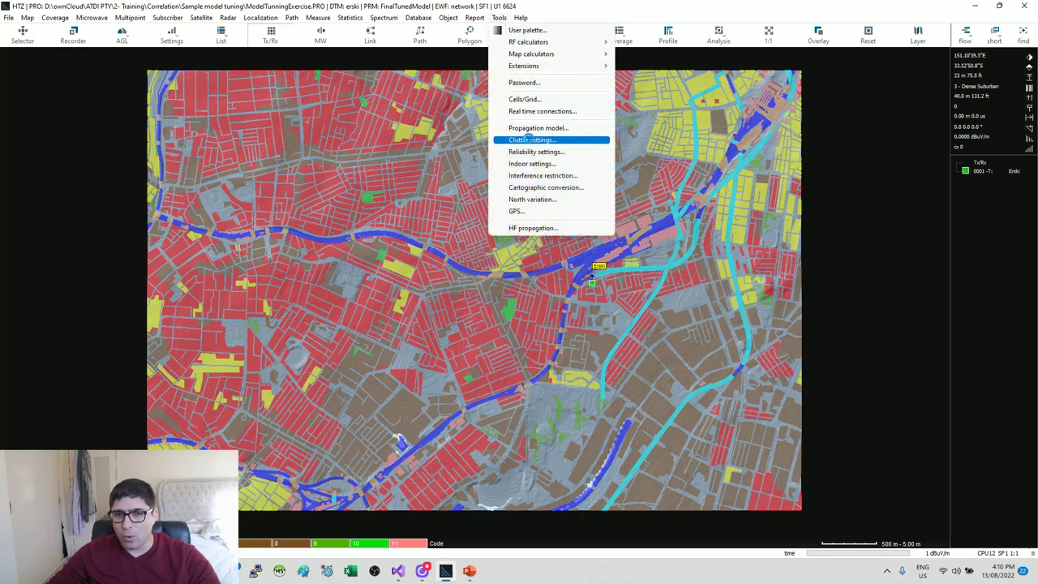
click(528, 139)
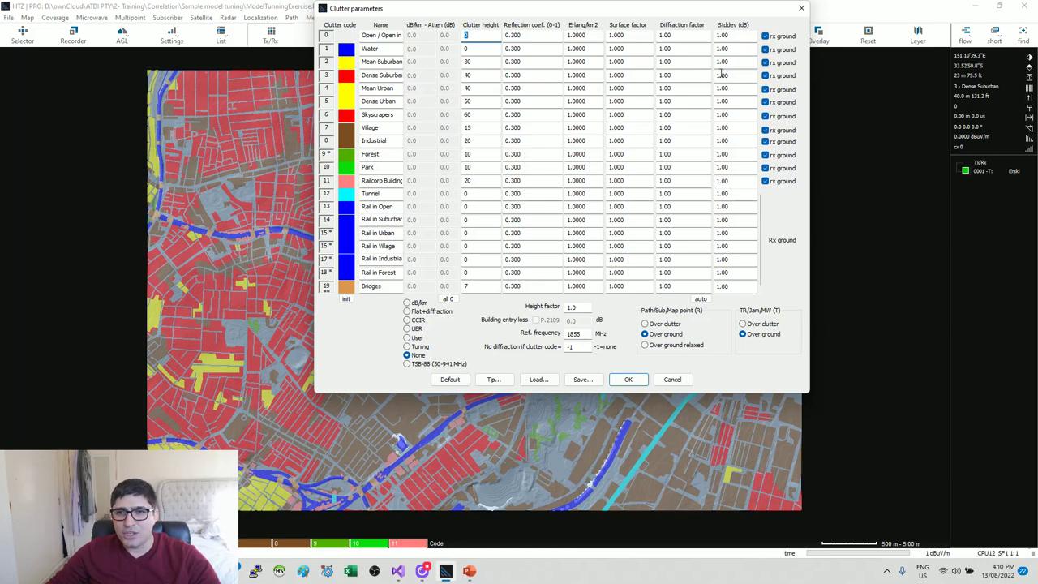
click(690, 75)
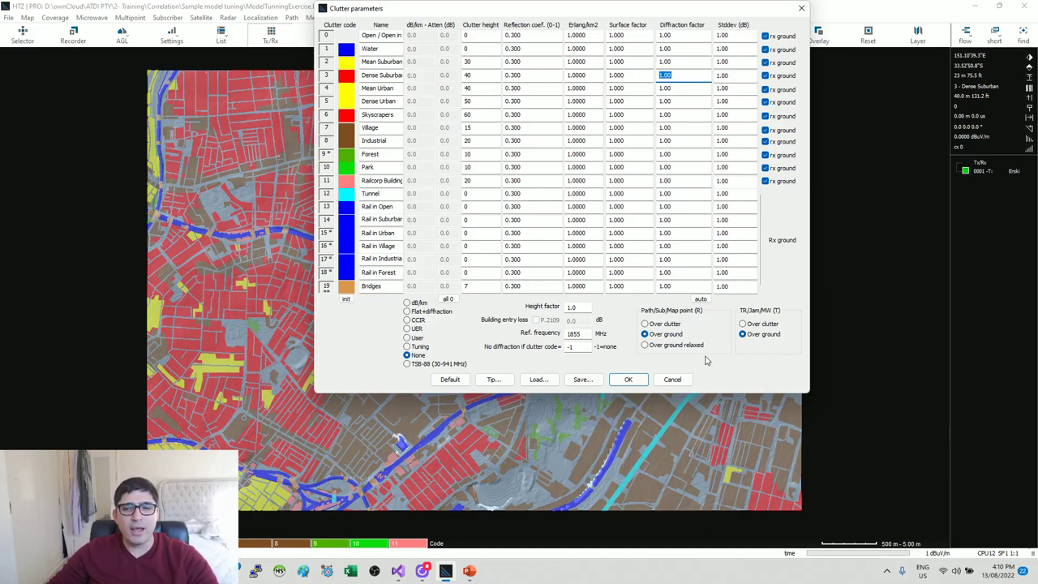
click(672, 380)
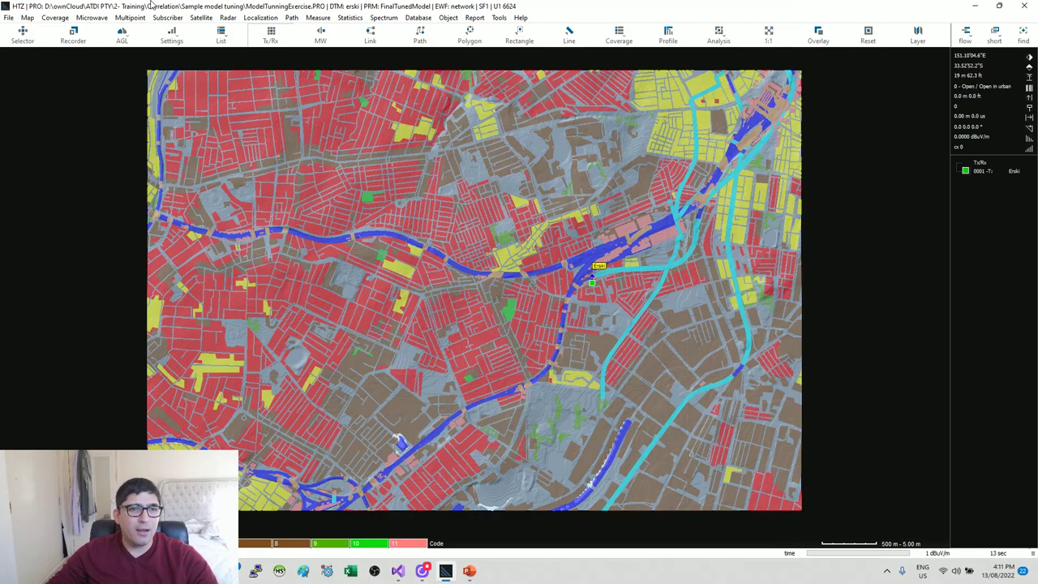
Step: Open the clutter tuning for the generic-format measurements and select all clutter classes
click(320, 18)
mouse_move(351, 55)
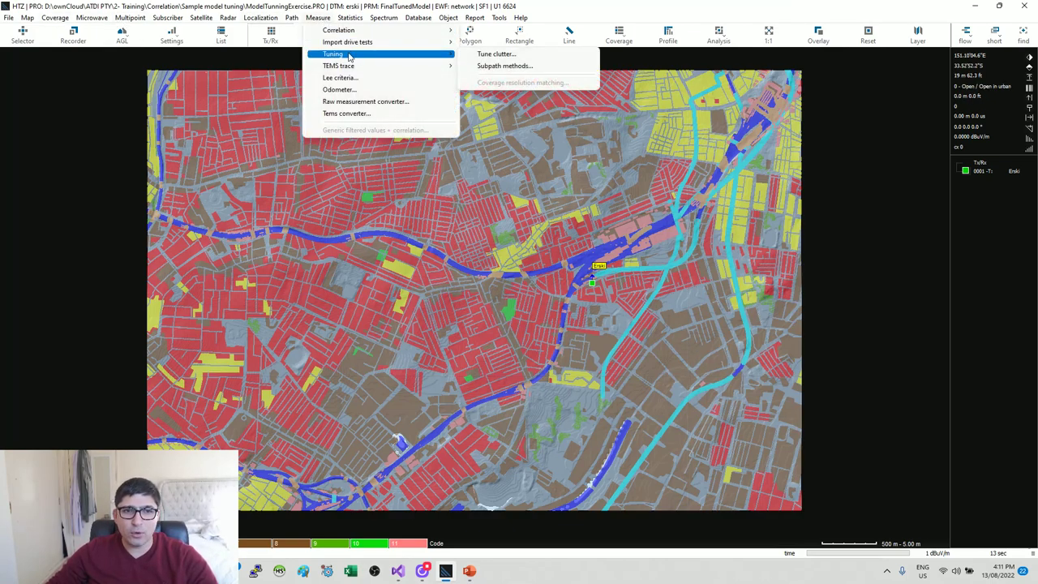
click(545, 57)
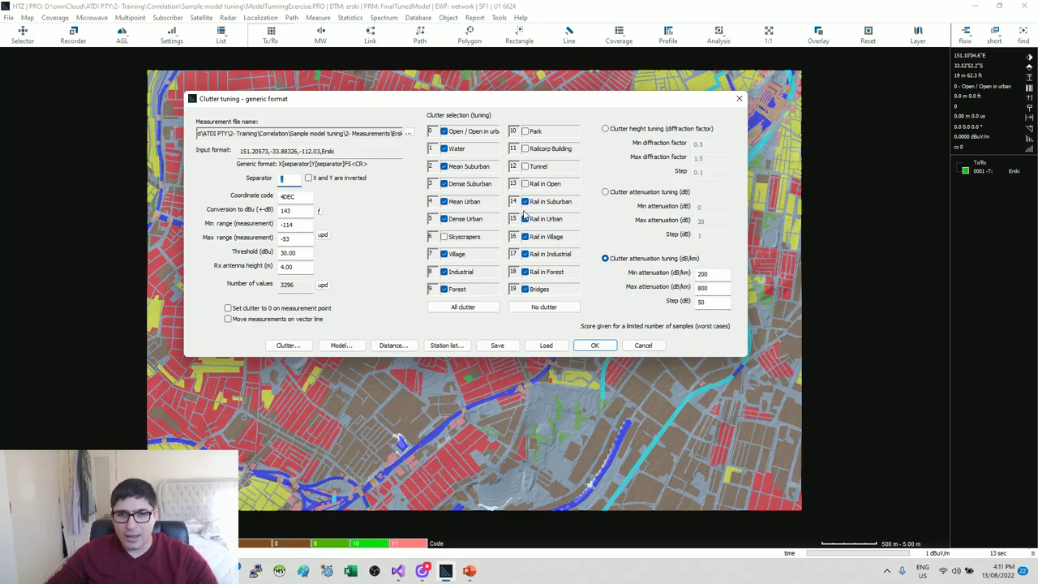
click(478, 312)
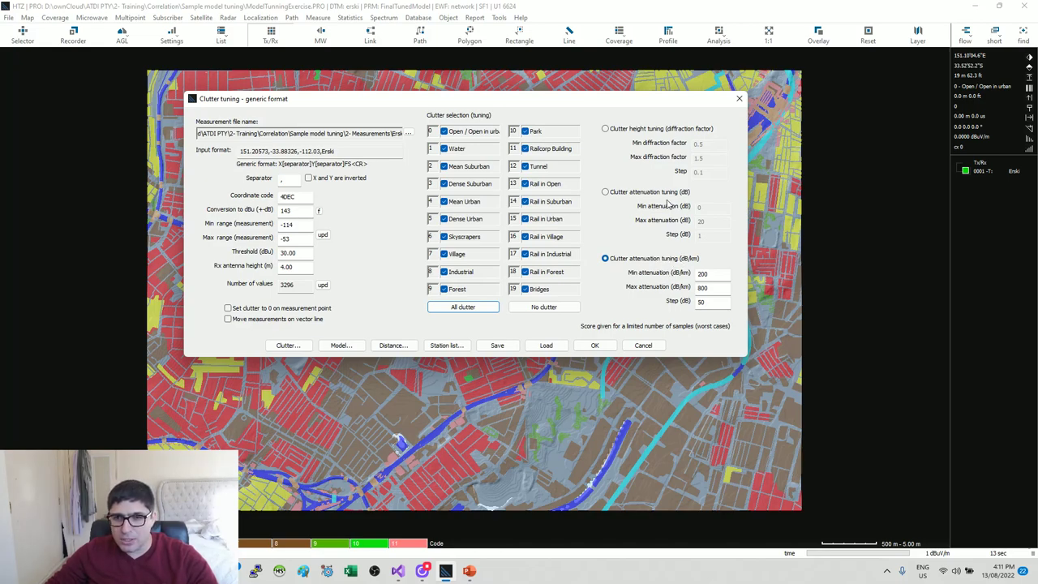
Step: Choose clutter height tuning and set the diffraction factor range to a minimum of 0.4 and a maximum of 1.2
click(674, 130)
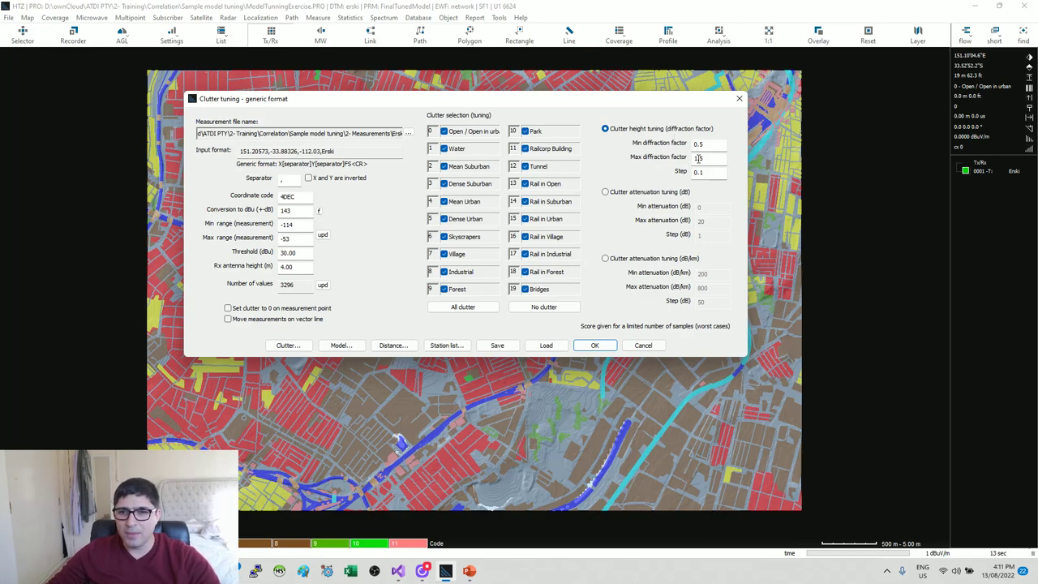
double_click(702, 144)
text(0.)
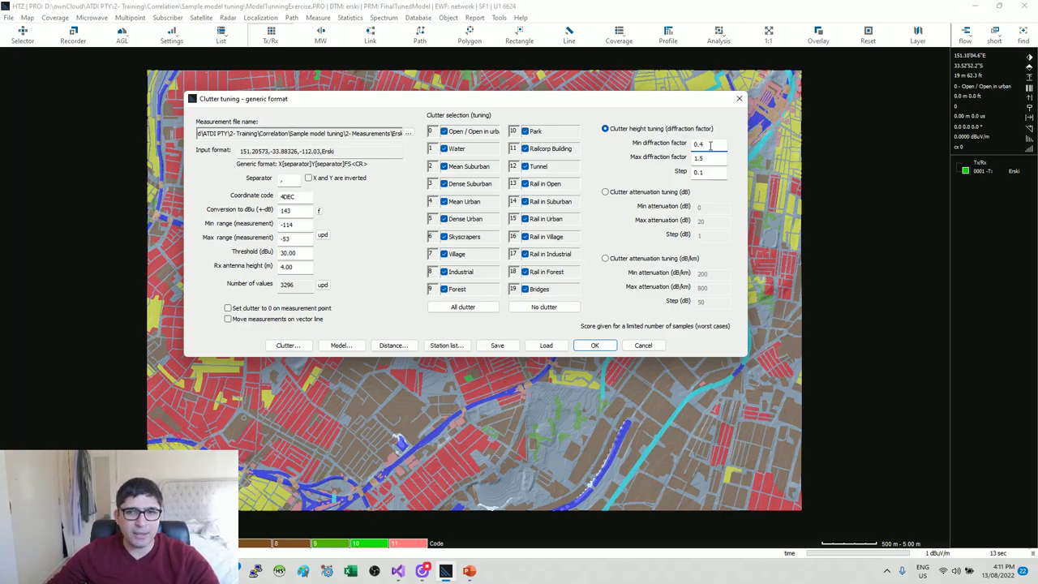
double_click(710, 157)
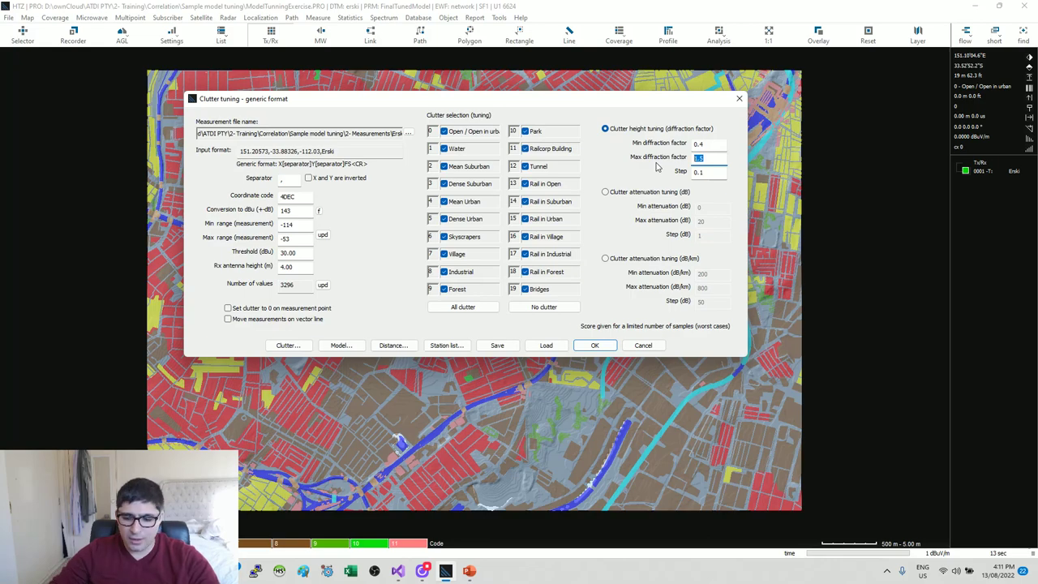
text(120)
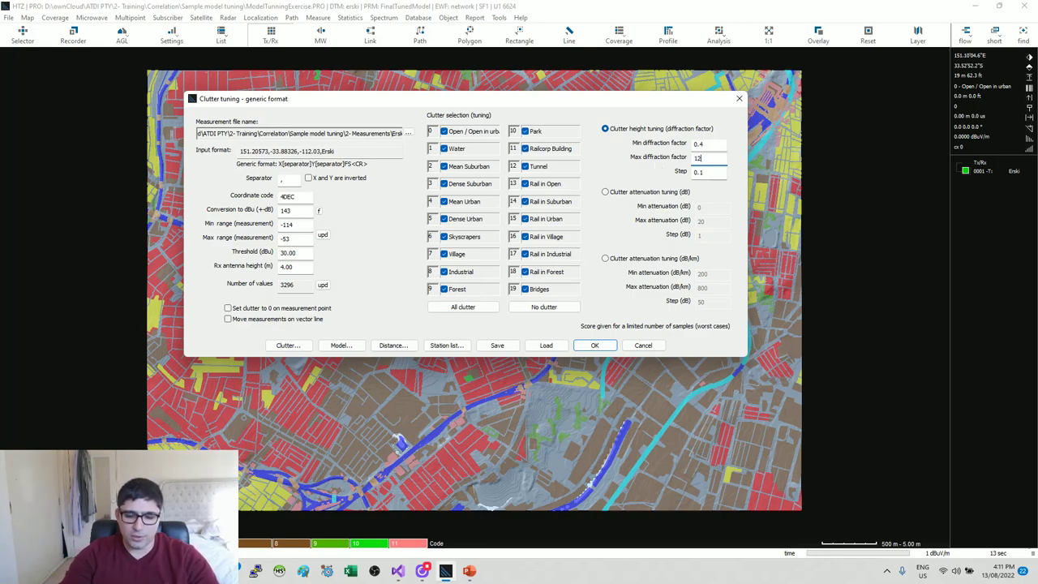
key(BackSpace)
key(BackSpace)
key(Tab)
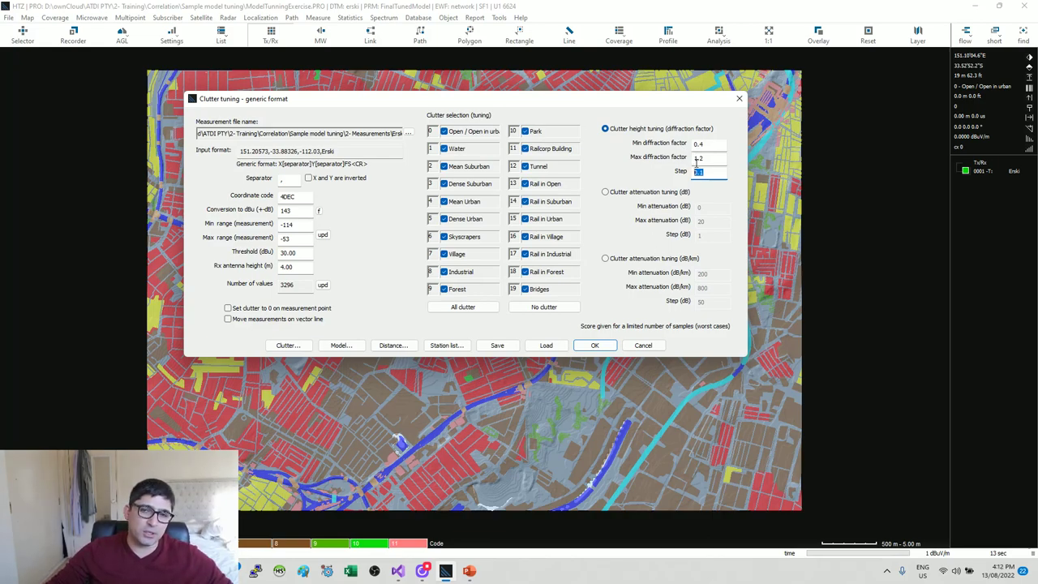
Step: Check the diffraction factor limits, keep the step at 0.1, and run the clutter height tuning for all classes
key(shift+Tab)
key(shift+Tab)
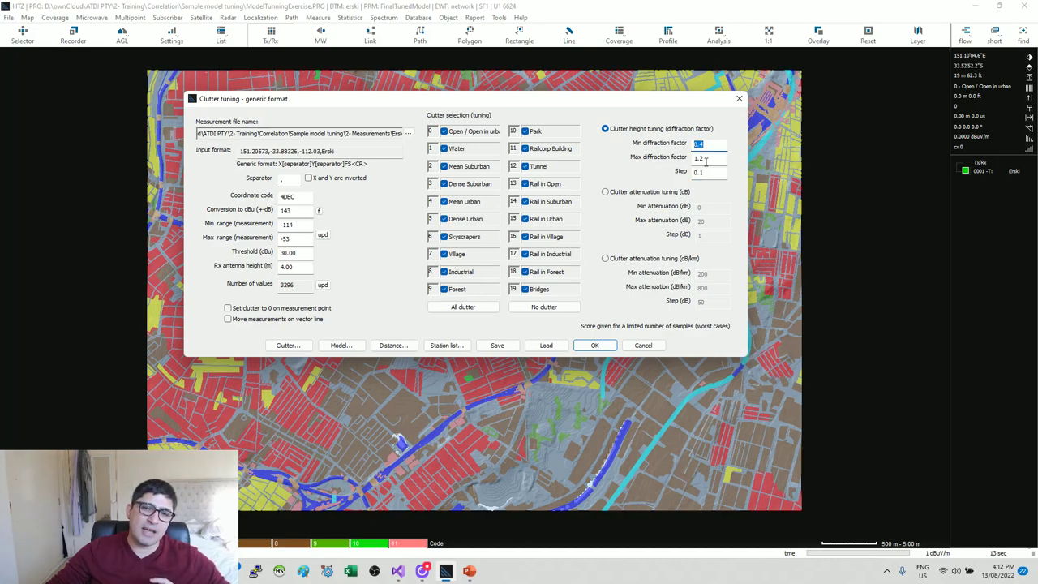
key(Tab)
key(Tab)
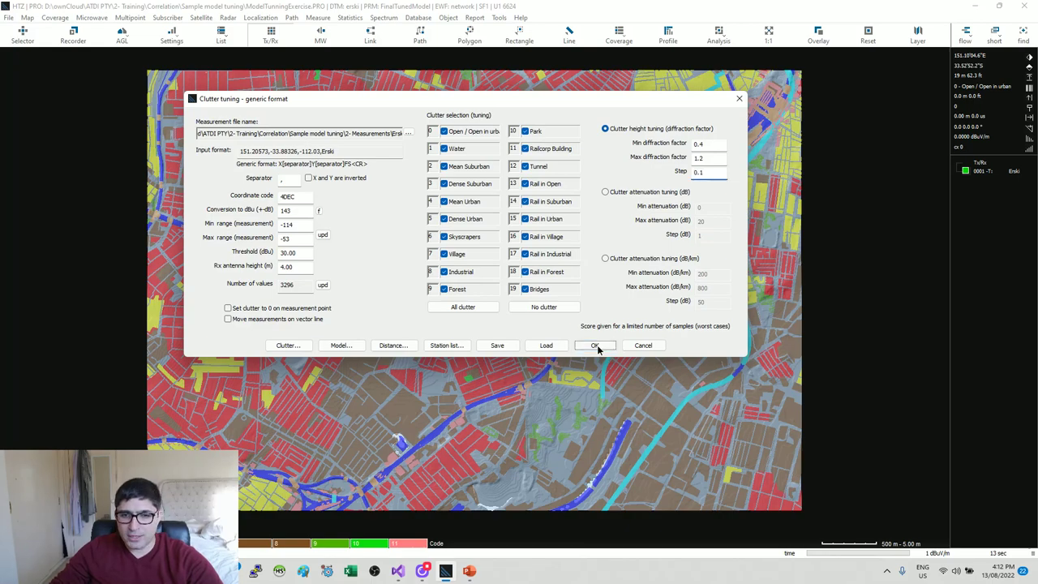
click(596, 347)
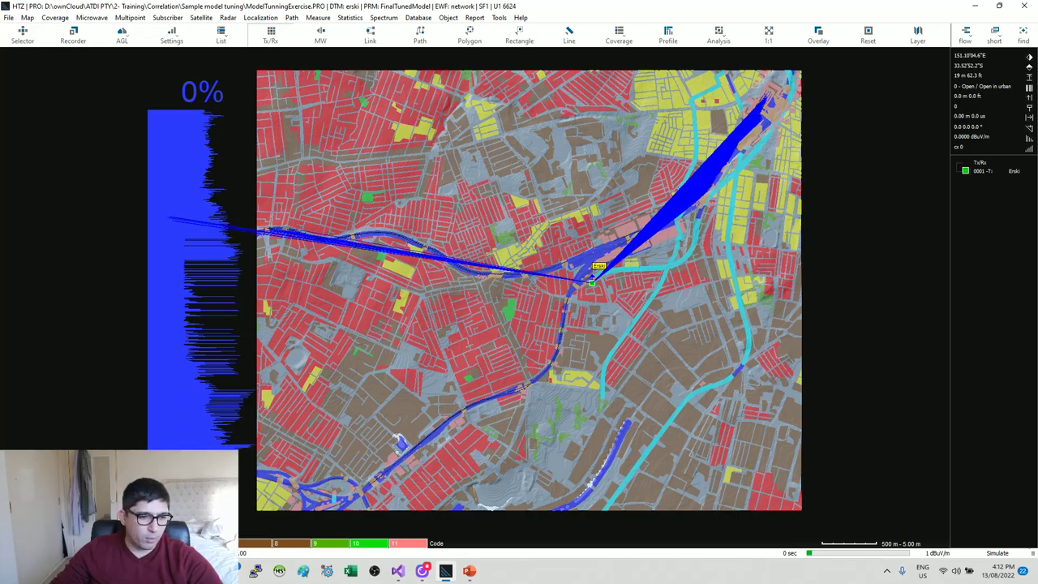
mouse_move(20, 571)
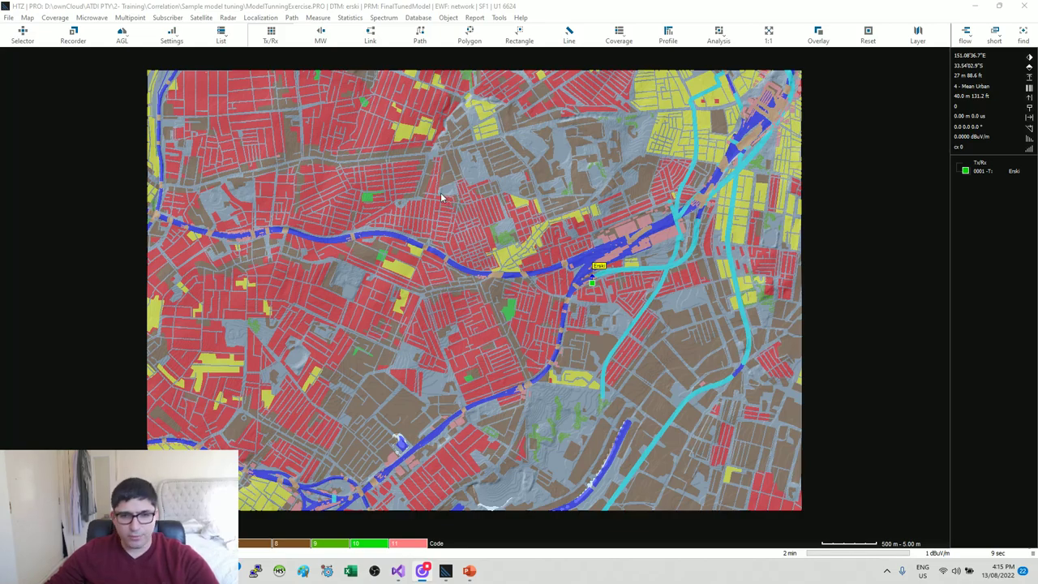
scroll(514, 259, up, 1)
scroll(579, 290, down, 1)
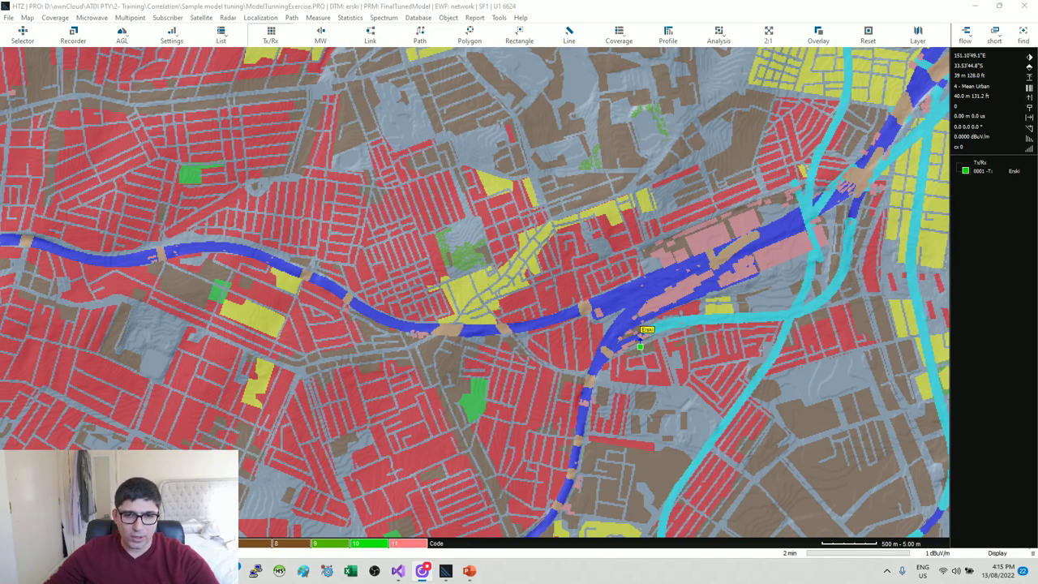
scroll(529, 280, up, 1)
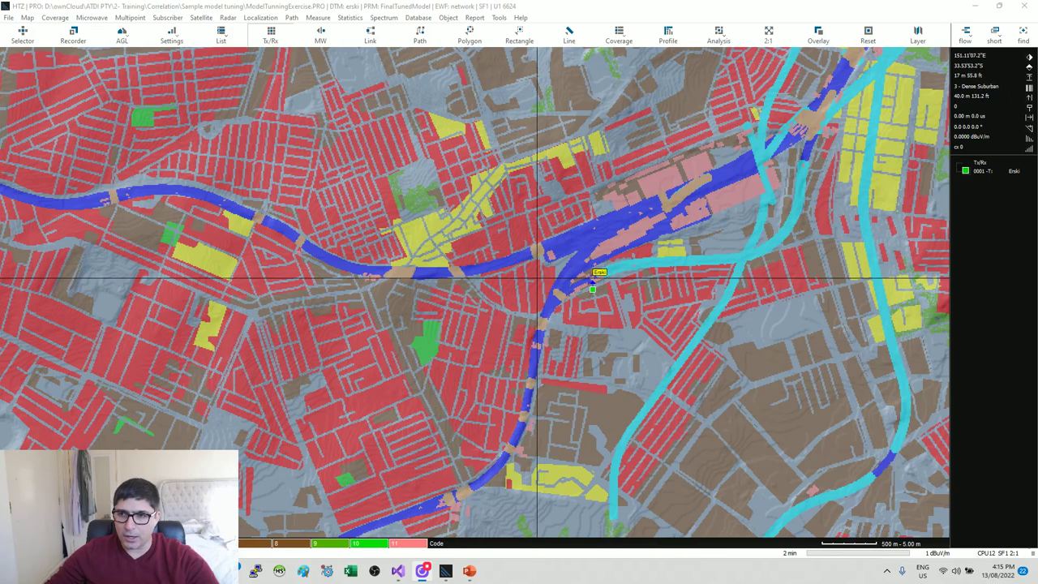
scroll(536, 279, down, 1)
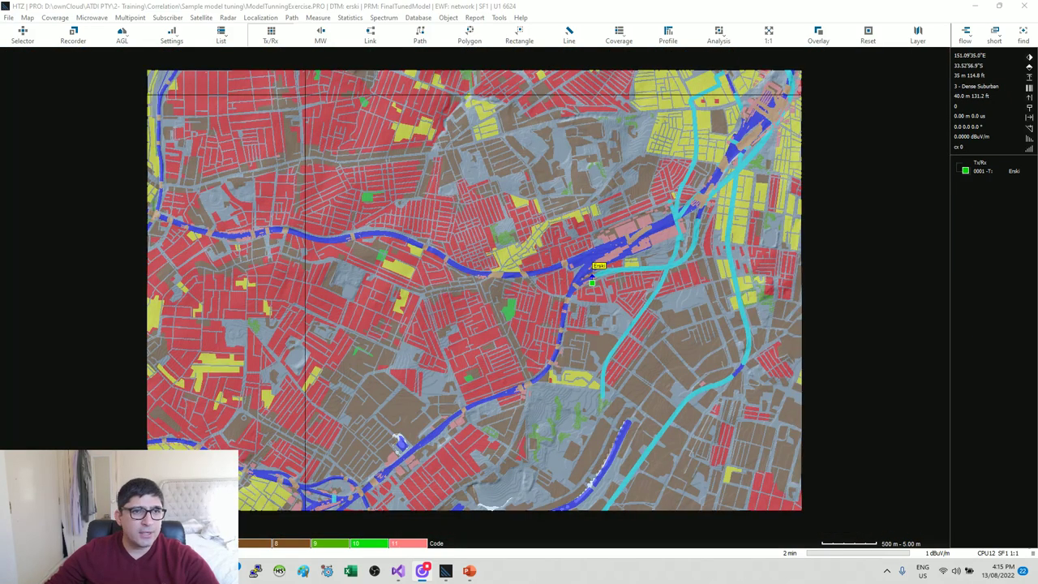
click(317, 18)
mouse_move(347, 33)
click(536, 33)
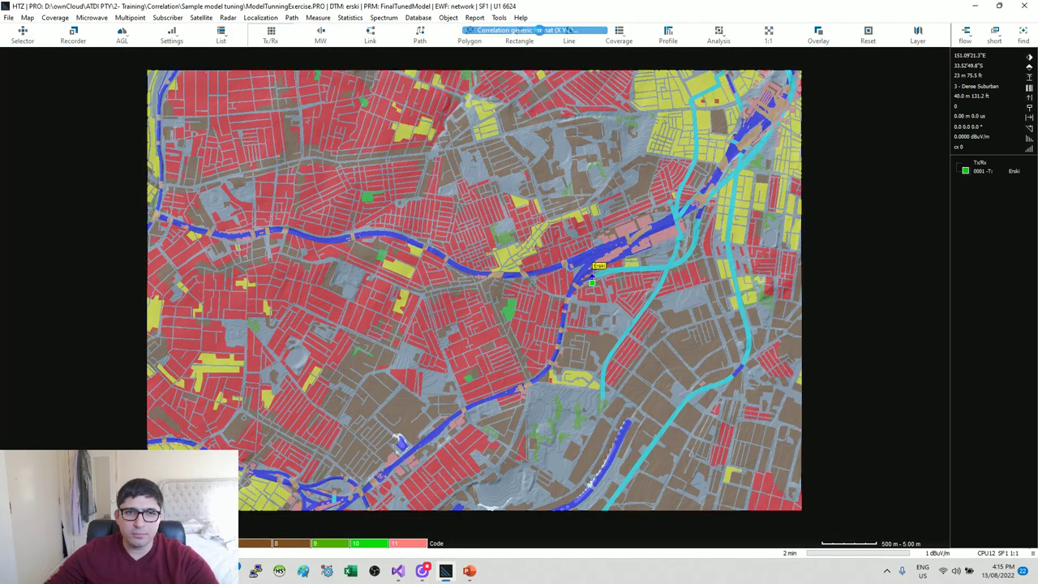
key(Escape)
Step: Reopen the clutter tuning and restrict the clutter selection to Dense Suburban only
click(323, 18)
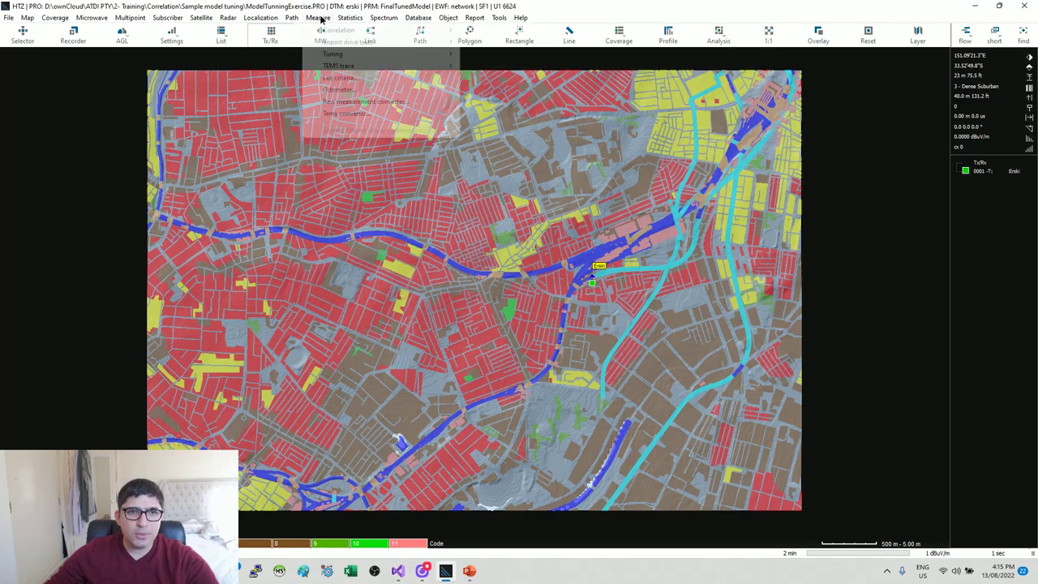
mouse_move(351, 57)
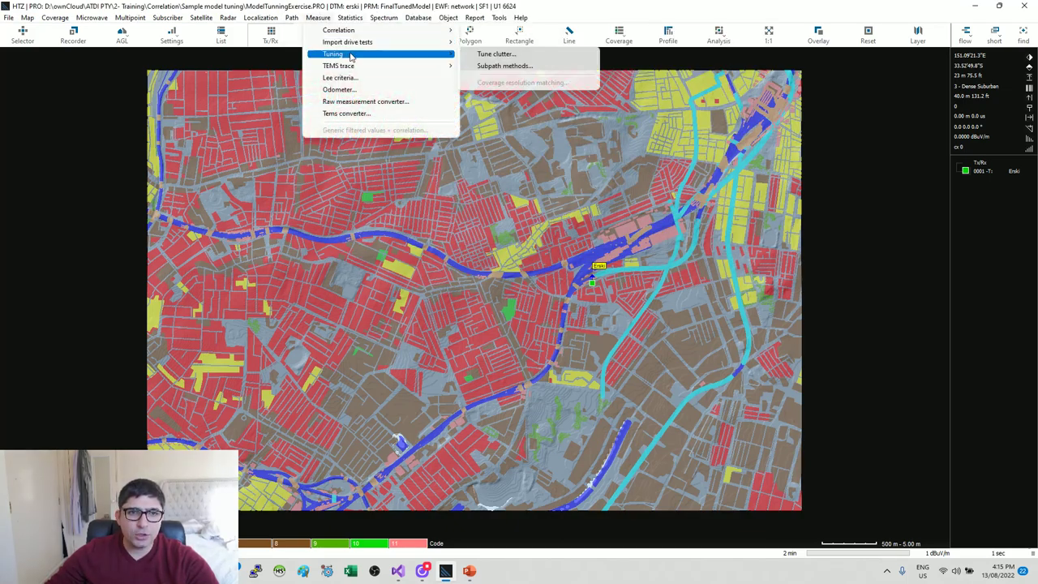
click(527, 56)
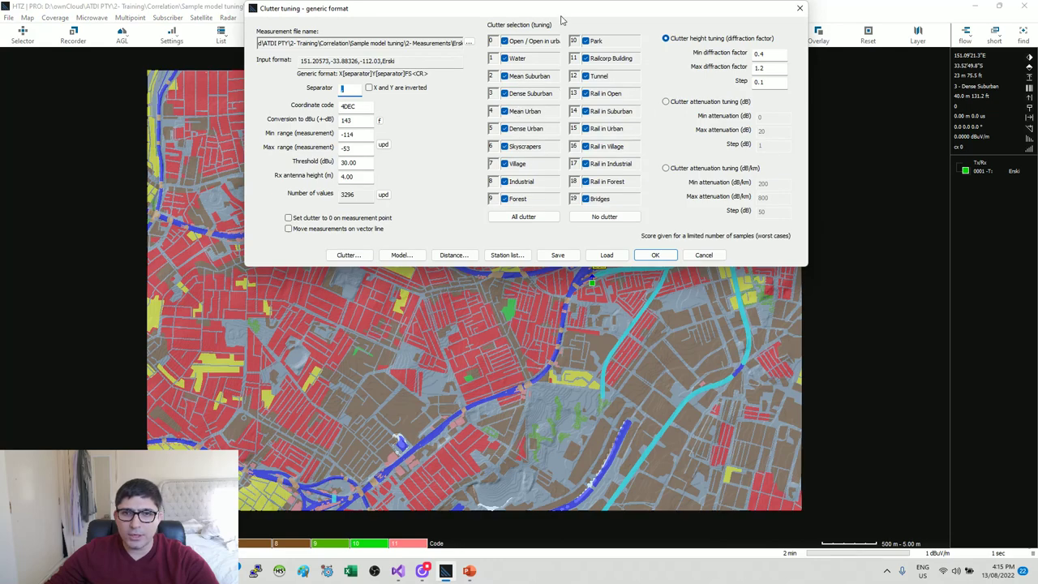
drag(561, 16, 538, 92)
click(498, 295)
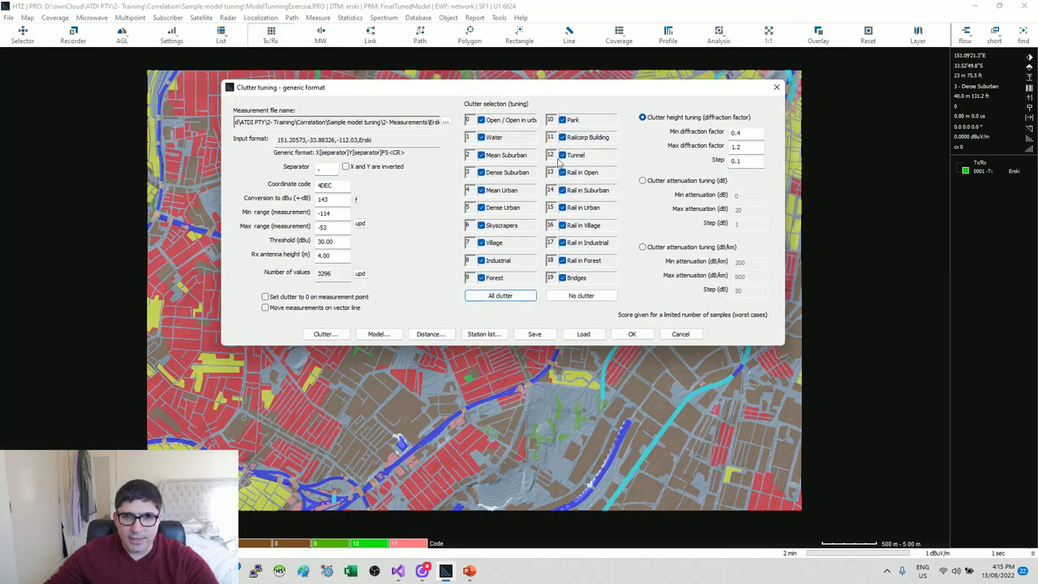
click(583, 295)
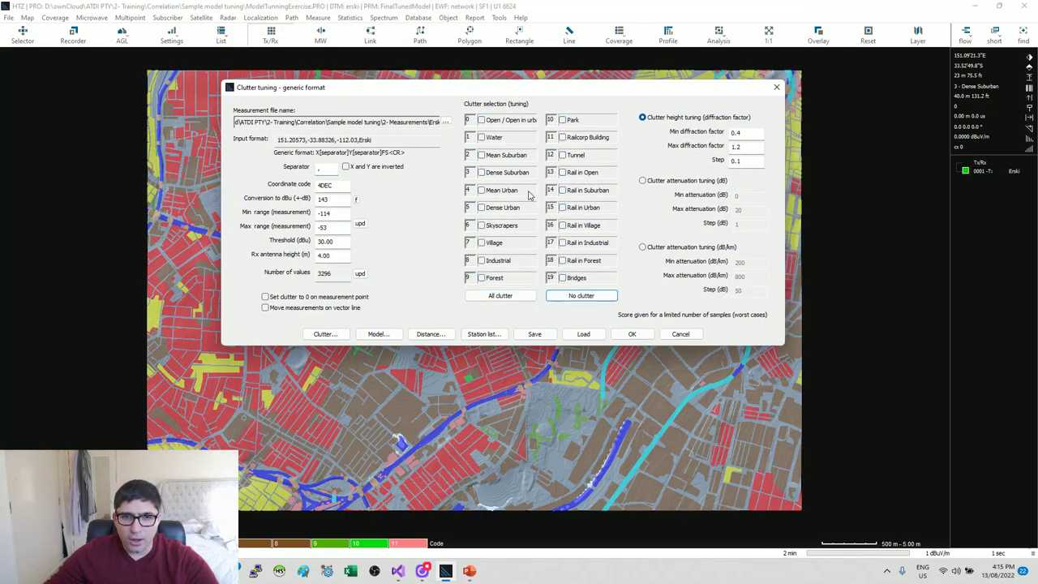
click(482, 172)
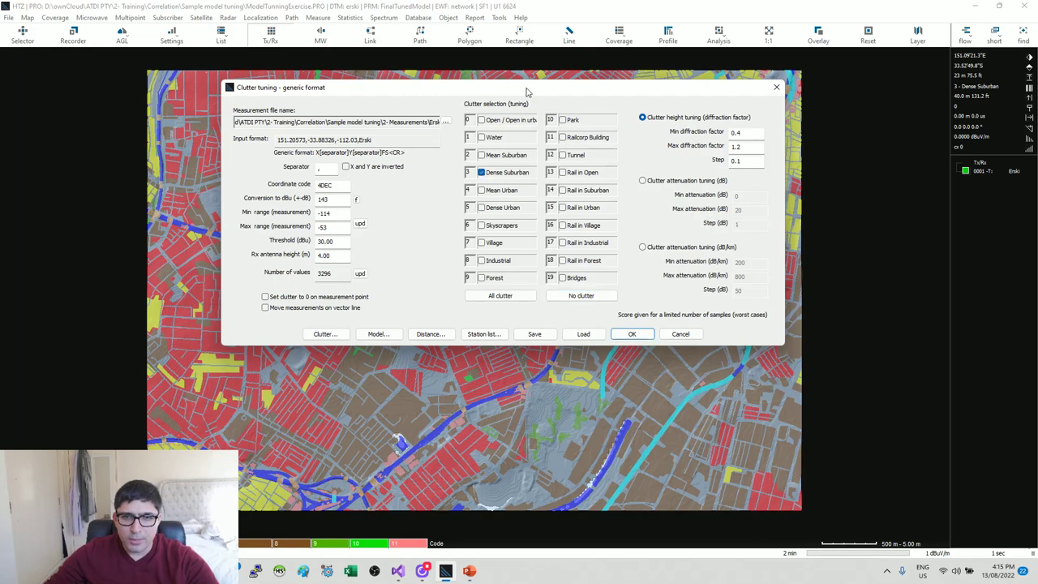
Step: Examine the clutter map behind the tuning settings and check the minimum and maximum diffraction factors for Dense Suburban
drag(526, 92, 509, 443)
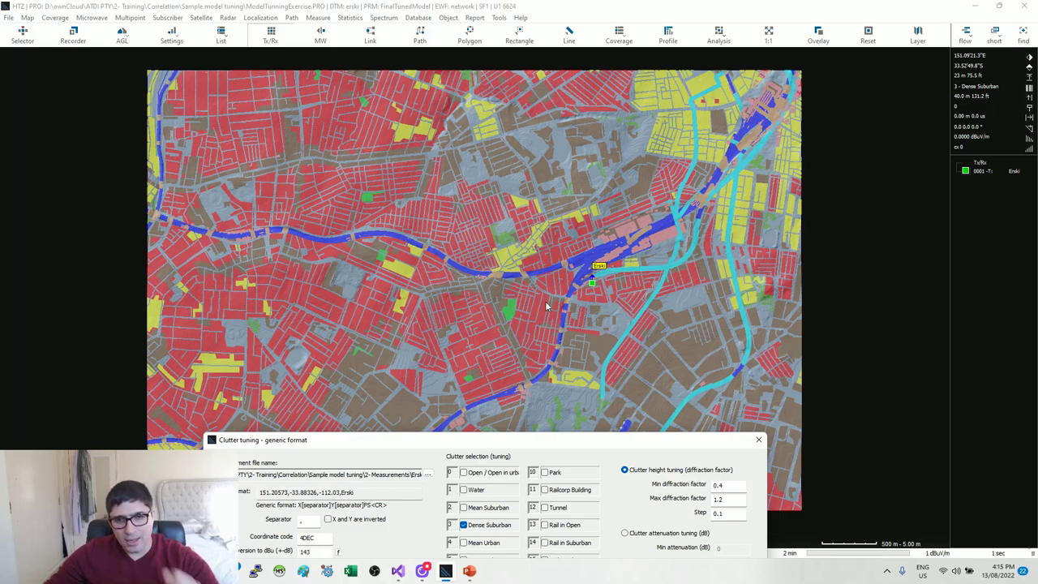
drag(527, 447, 513, 186)
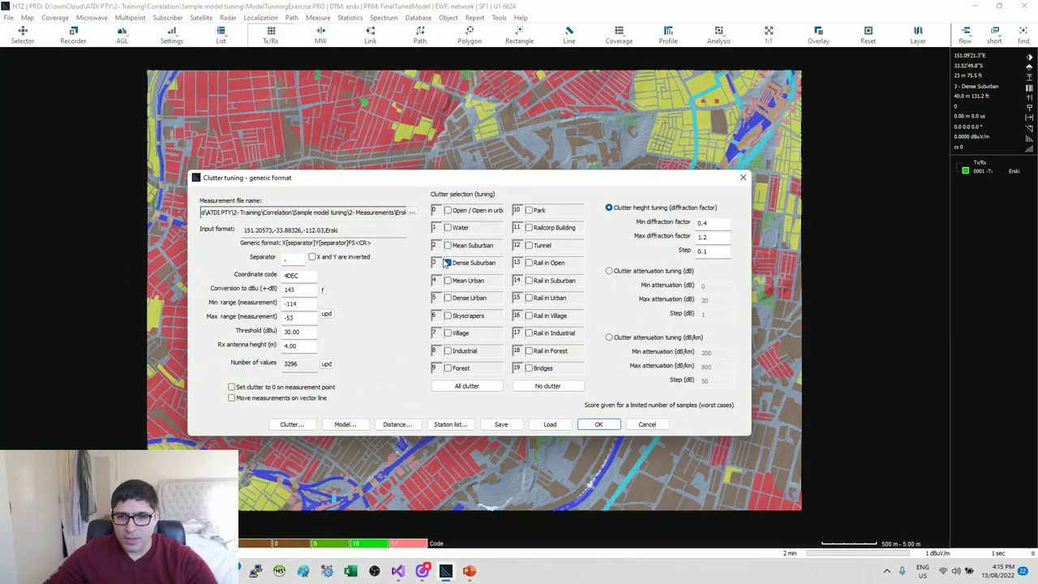
double_click(702, 222)
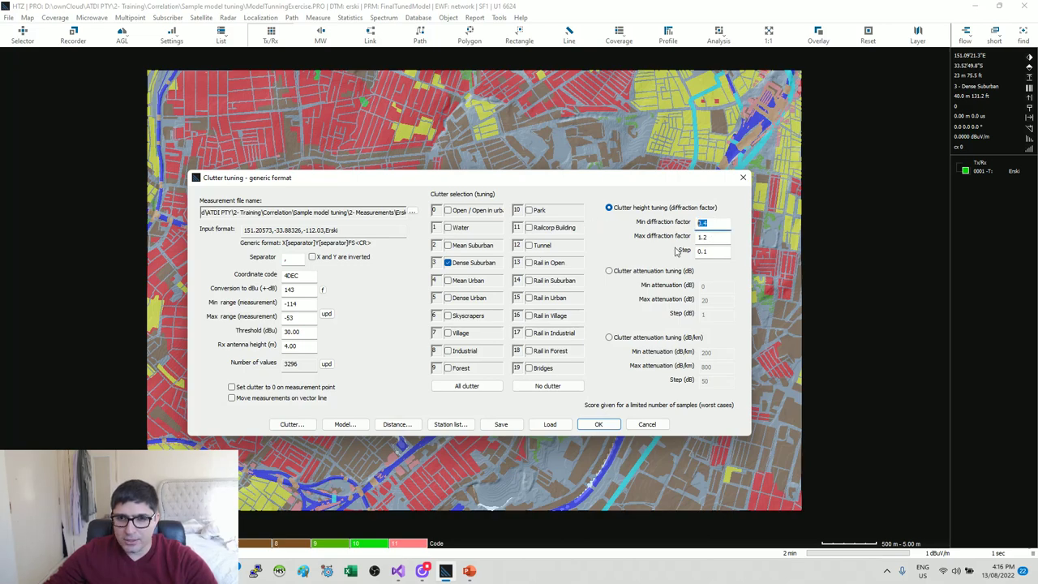
double_click(717, 237)
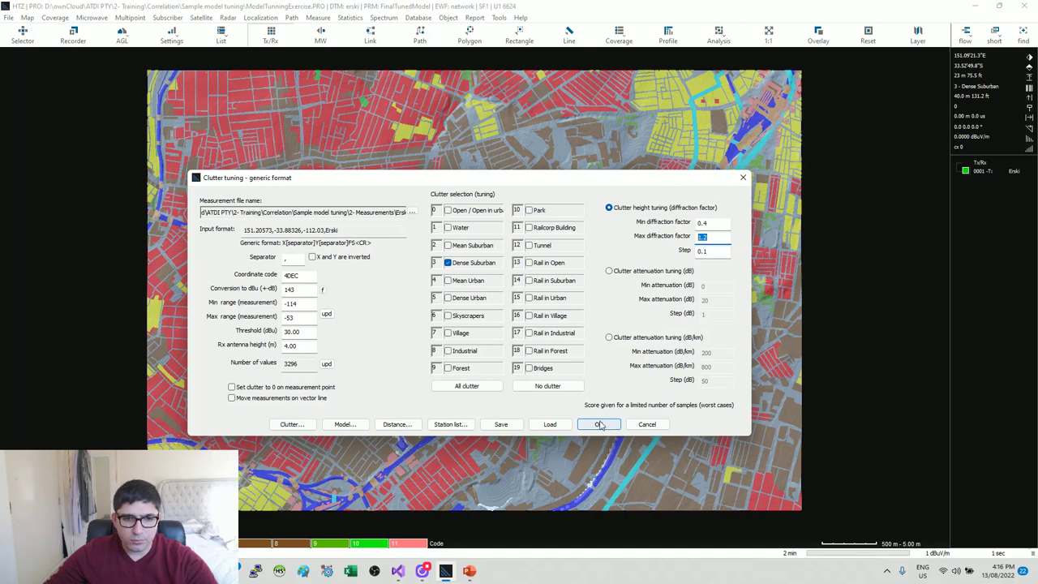
Step: Run the clutter height tuning for Dense Suburban, review the score of each diffraction factor in the report listing, and close it
click(597, 424)
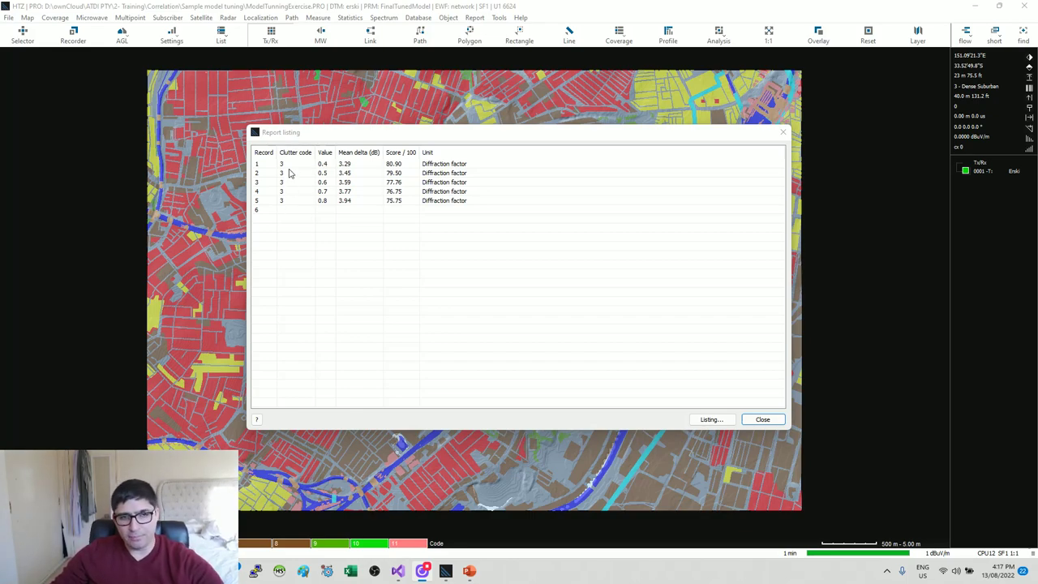
click(329, 167)
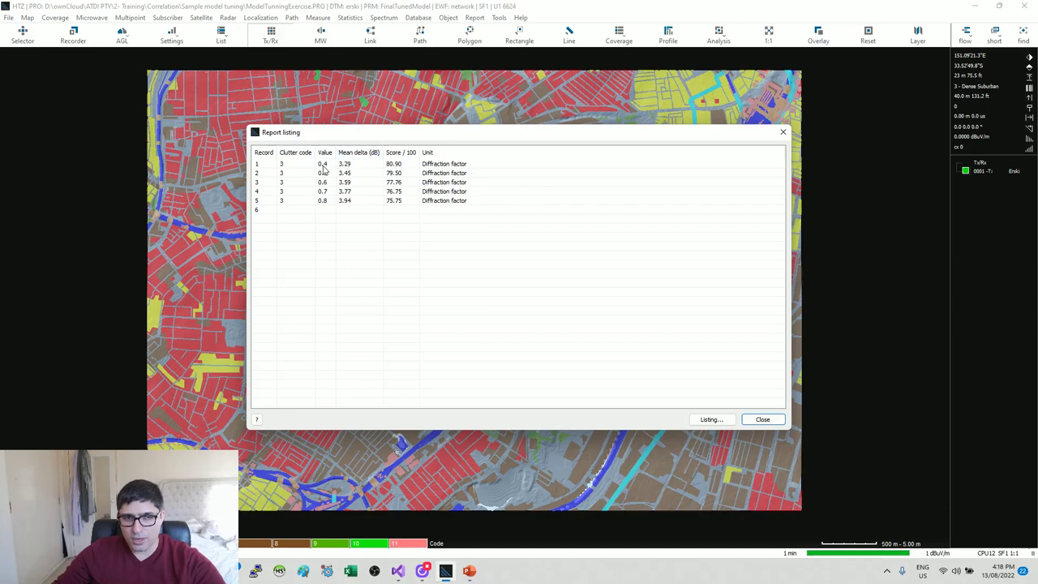
click(767, 420)
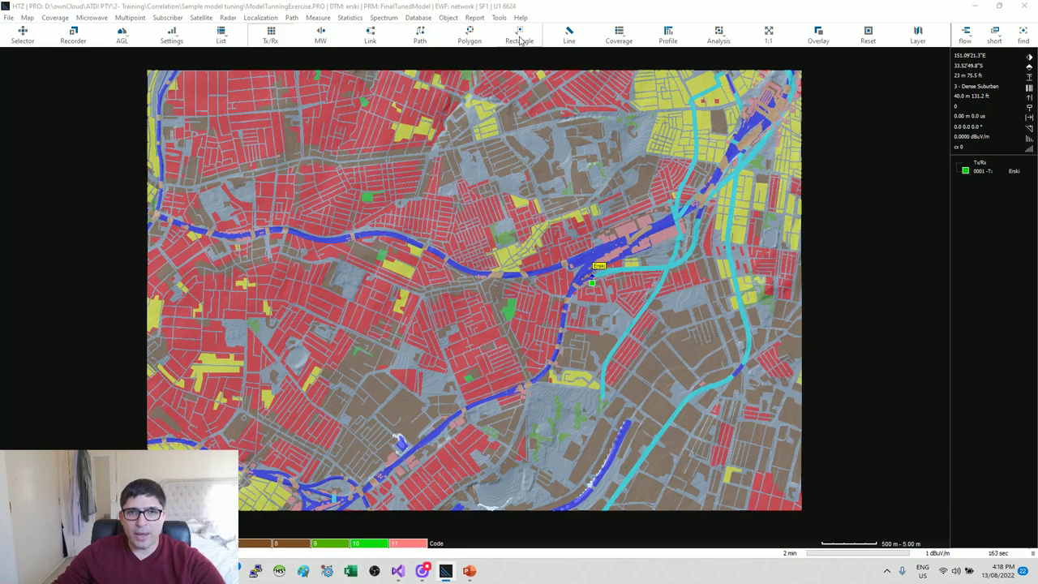
Step: Check the Dense Suburban diffraction factor in the clutter parameters and accept the settings
click(1030, 89)
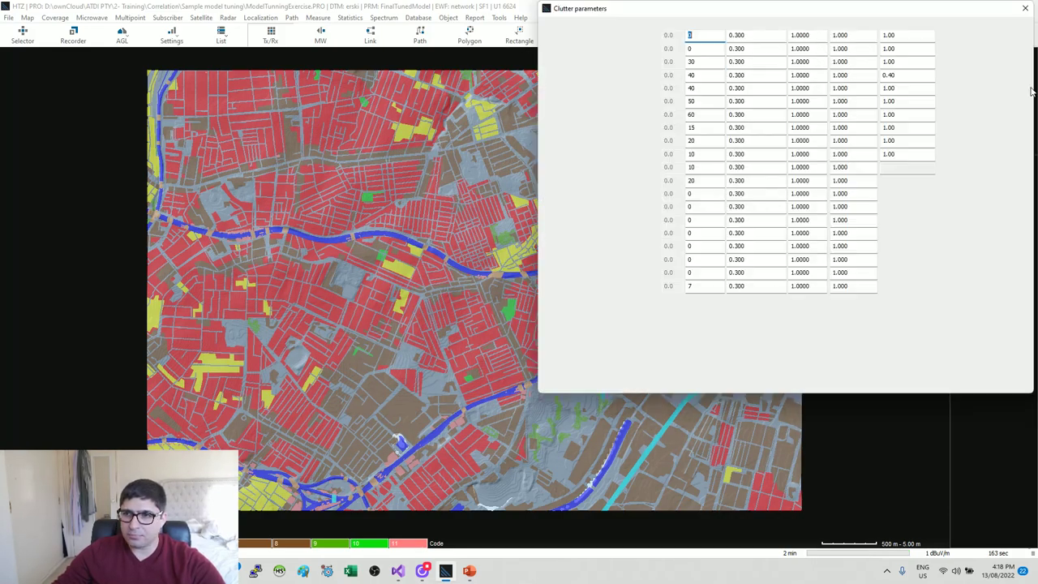
drag(874, 20, 644, 73)
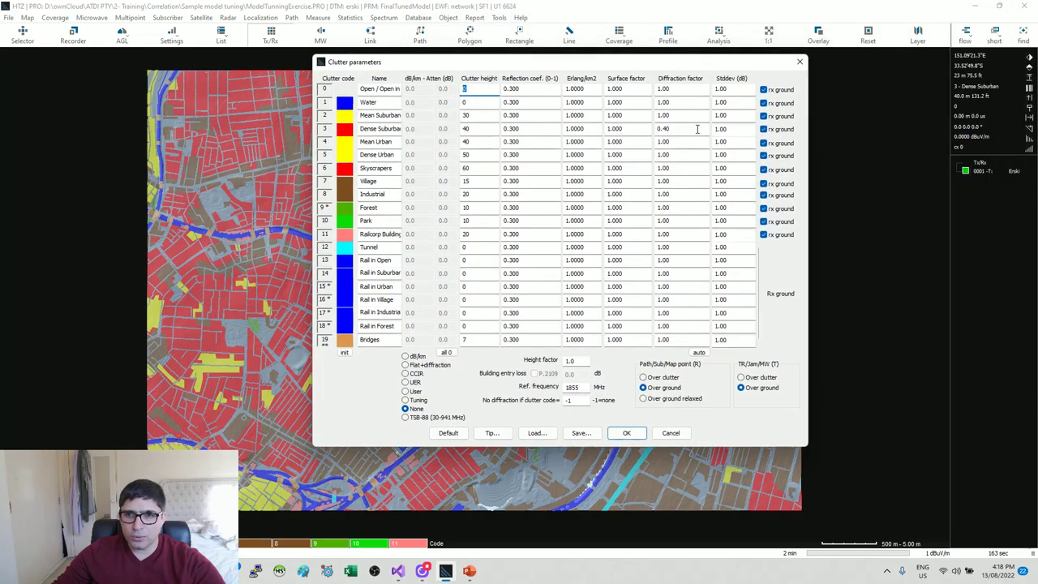
click(681, 131)
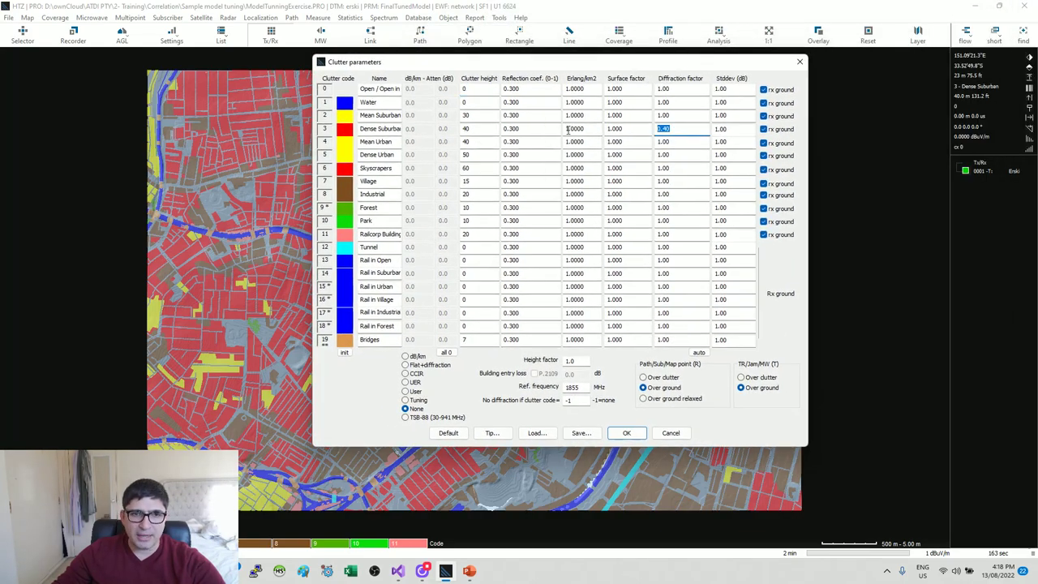
click(630, 435)
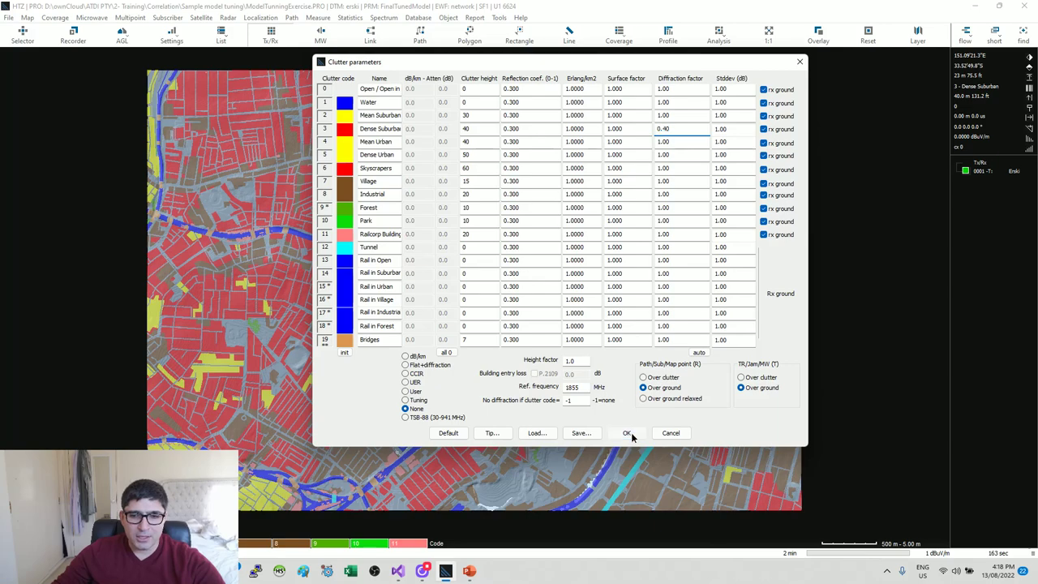
Step: Recalculate the Tx/Rx FS coverage of the Erski station with the tuned clutter parameters
click(55, 17)
mouse_move(121, 30)
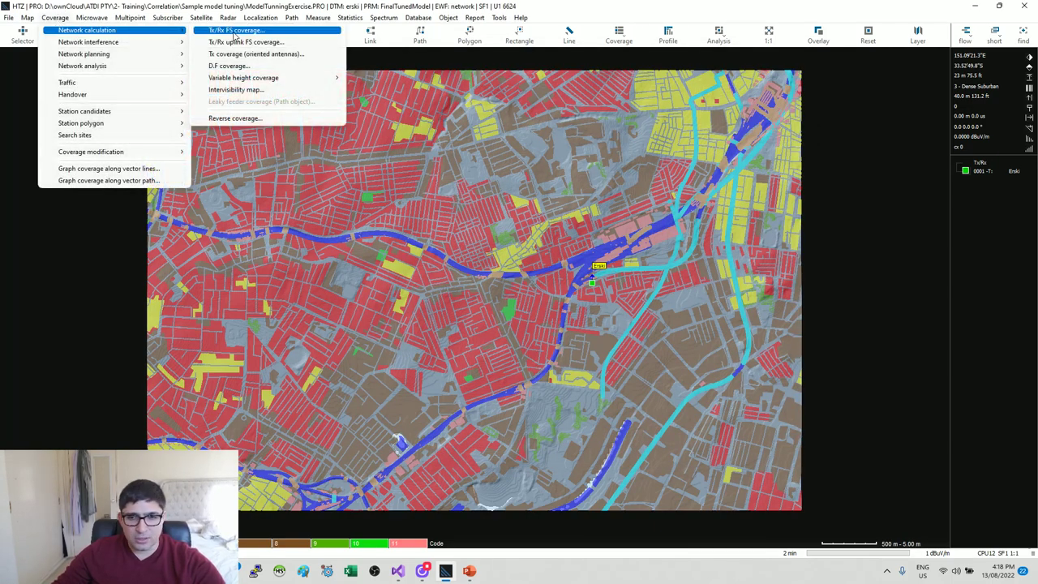
click(234, 33)
click(424, 234)
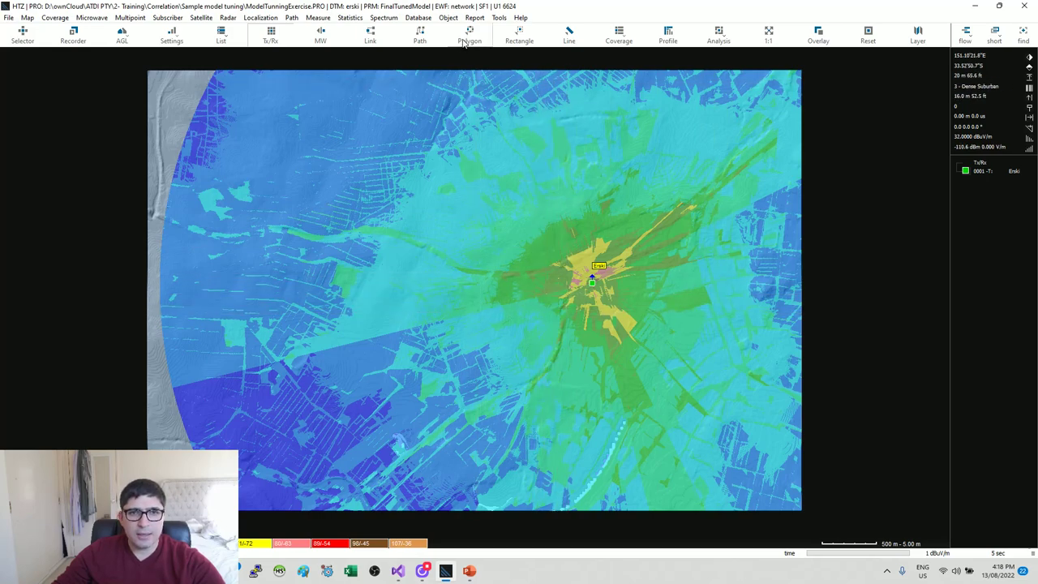
Step: Run the generic format correlation of the Erskineville measurements against the new coverage with all clutter classes selected
click(332, 19)
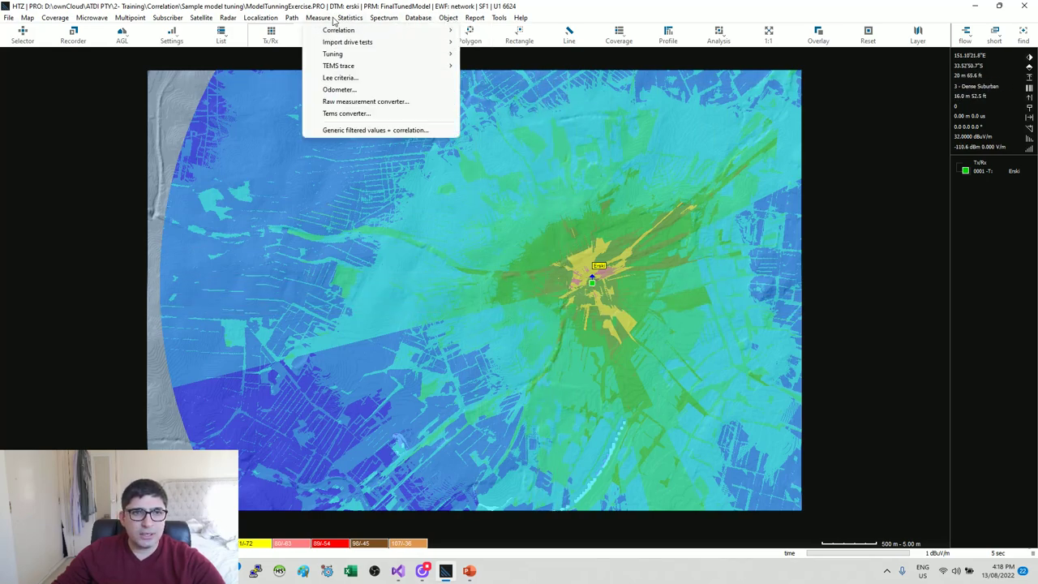
mouse_move(381, 30)
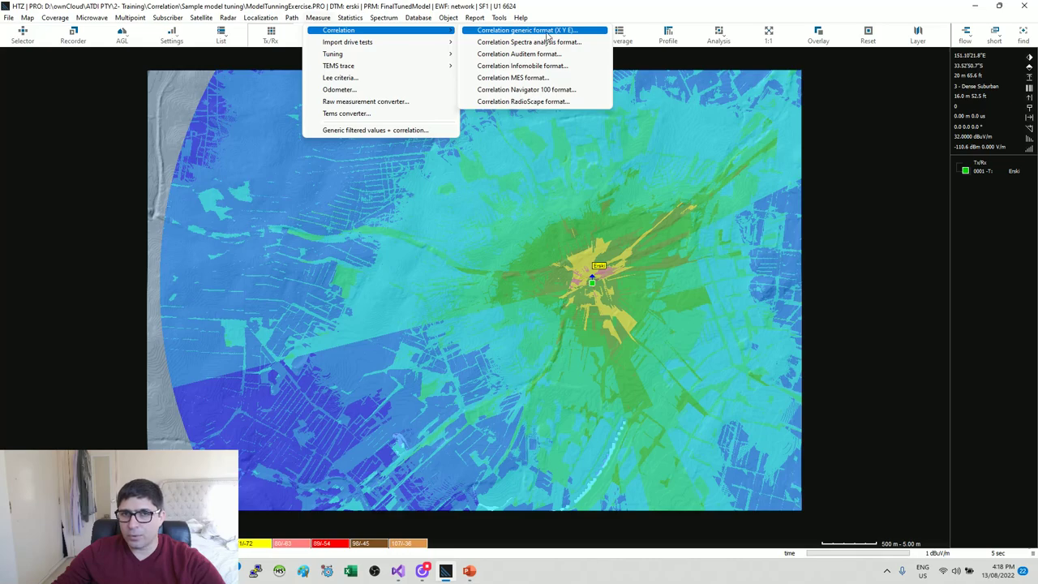
click(536, 30)
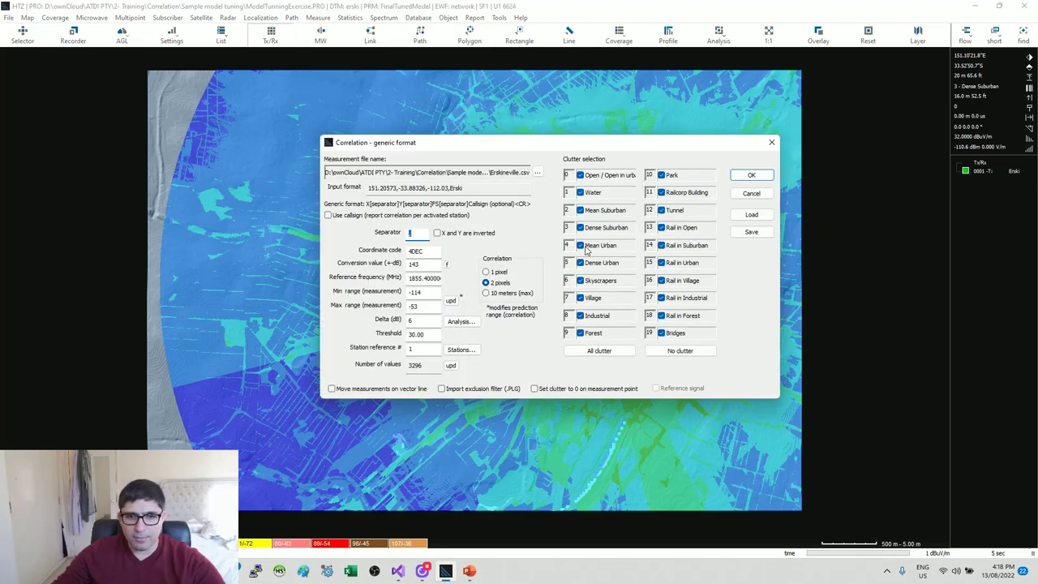
click(741, 181)
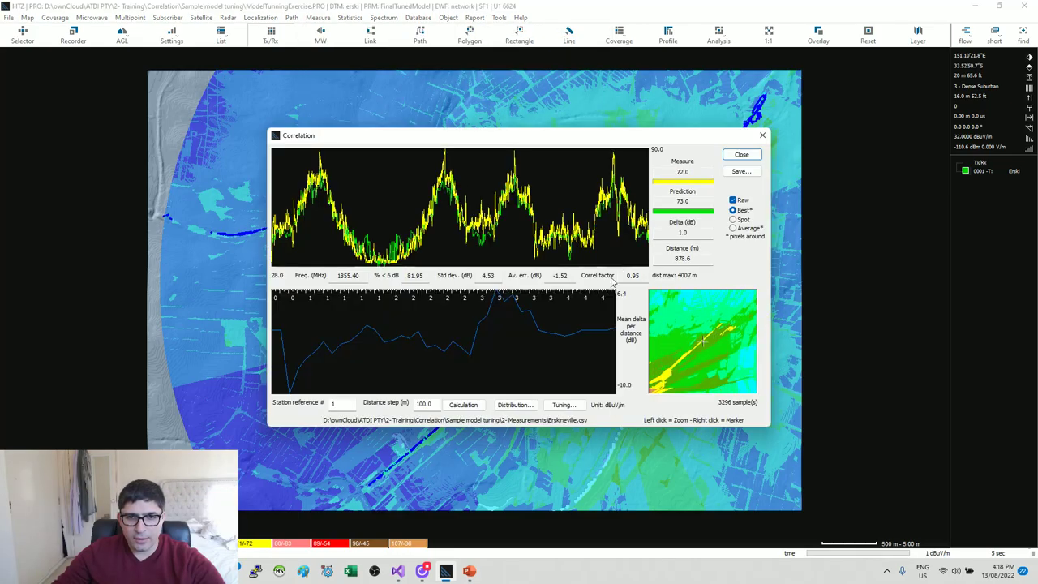
Step: Examine the correlation's percentage within 6 dB, standard deviation, average error and correlation factor
click(414, 275)
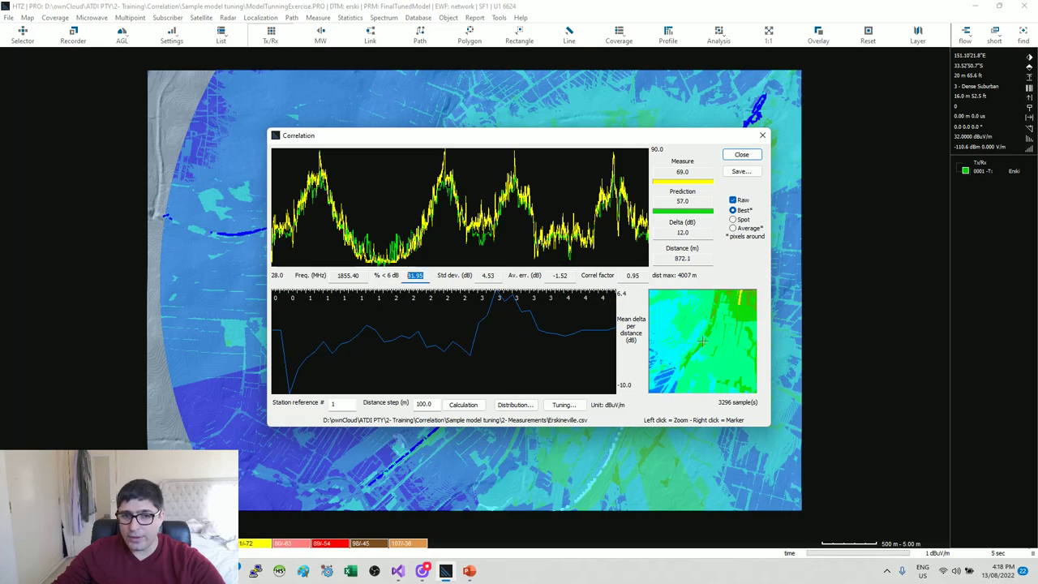
key(BackSpace)
key(ctrl+z)
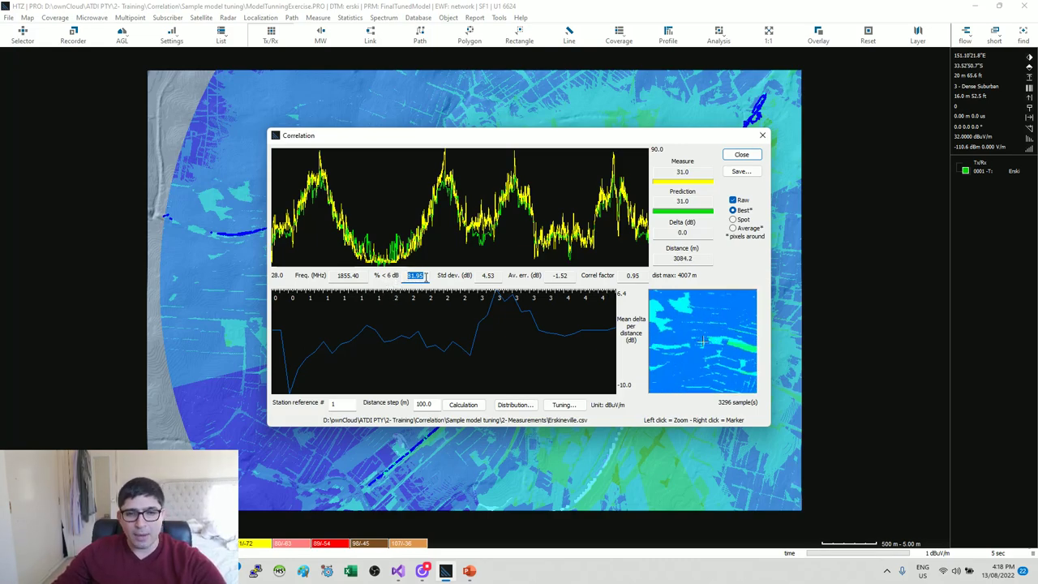
click(491, 276)
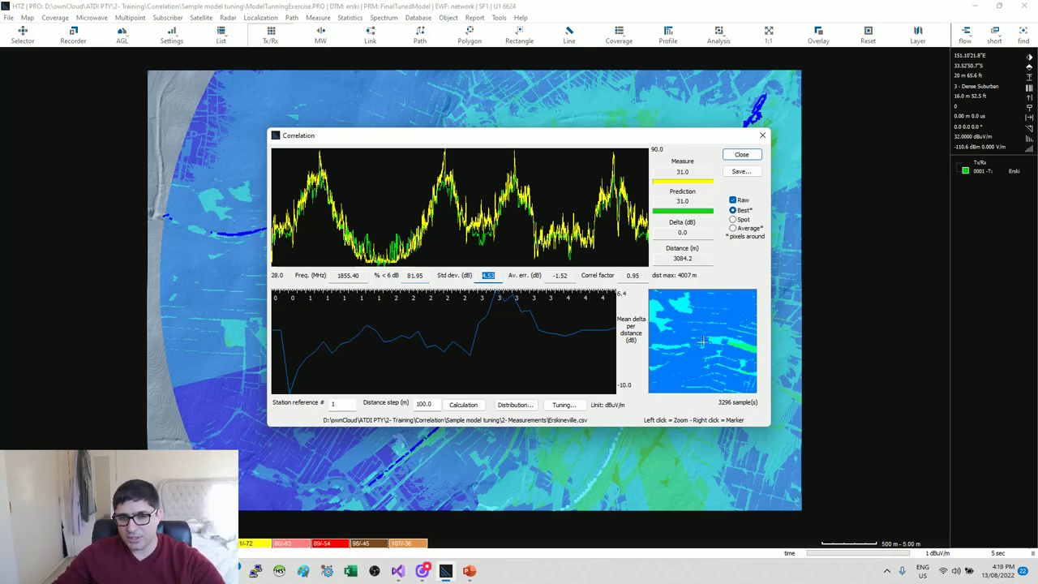
click(552, 276)
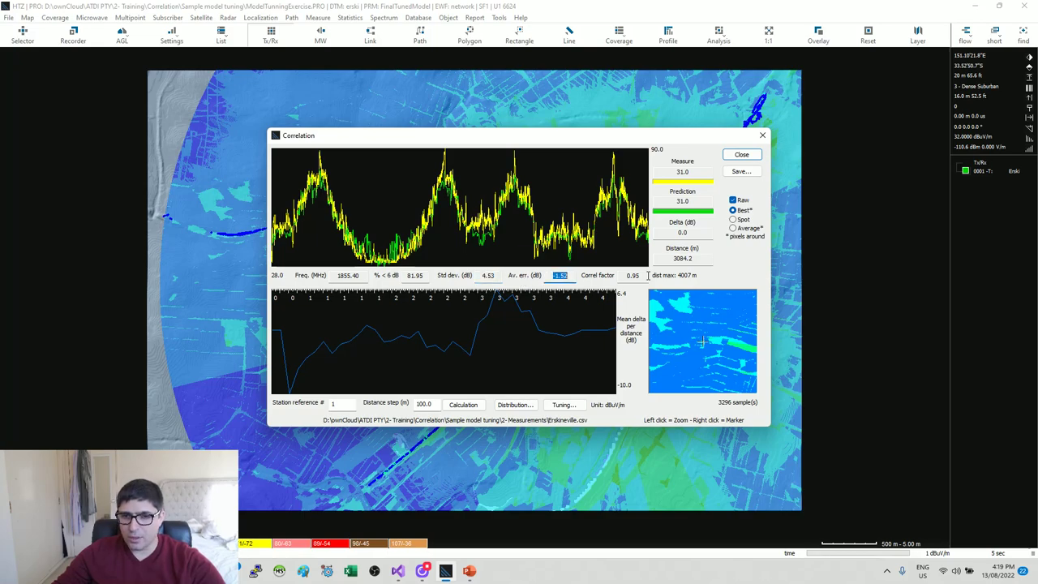
click(641, 275)
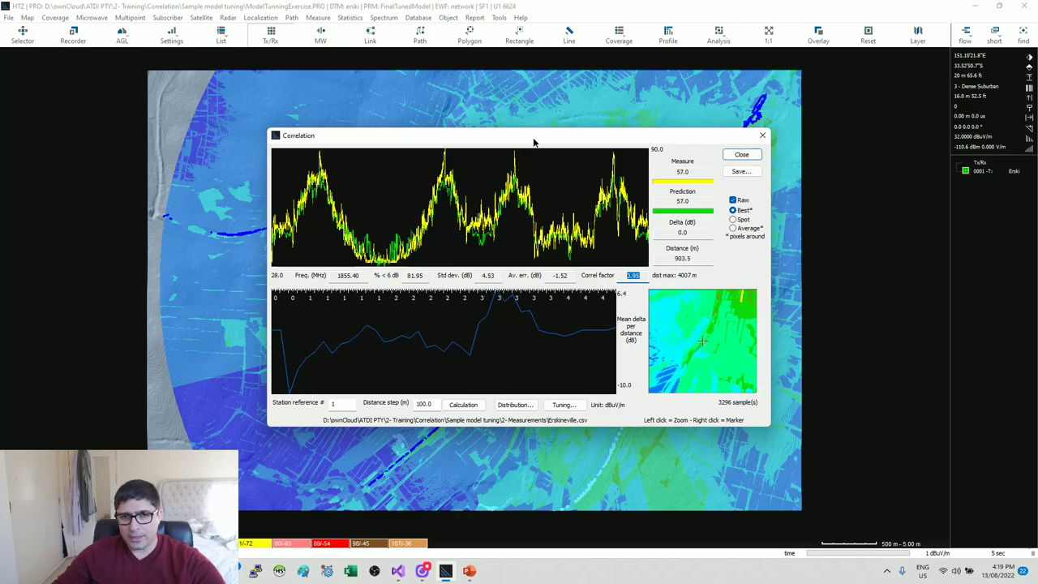
mouse_move(535, 139)
mouse_down()
mouse_move(506, 503)
mouse_move(477, 221)
mouse_move(504, 200)
mouse_move(575, 338)
mouse_move(560, 317)
mouse_move(559, 332)
mouse_move(556, 277)
mouse_move(517, 129)
mouse_up()
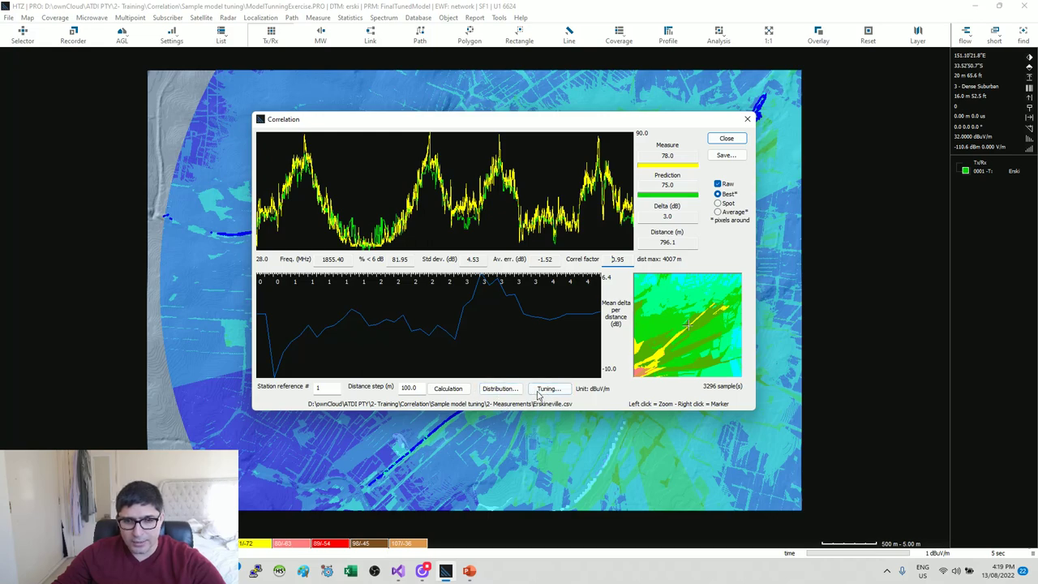
Step: Review the correlation's average error per clutter code without applying it, and look up the codes in the clutter parameters
click(538, 391)
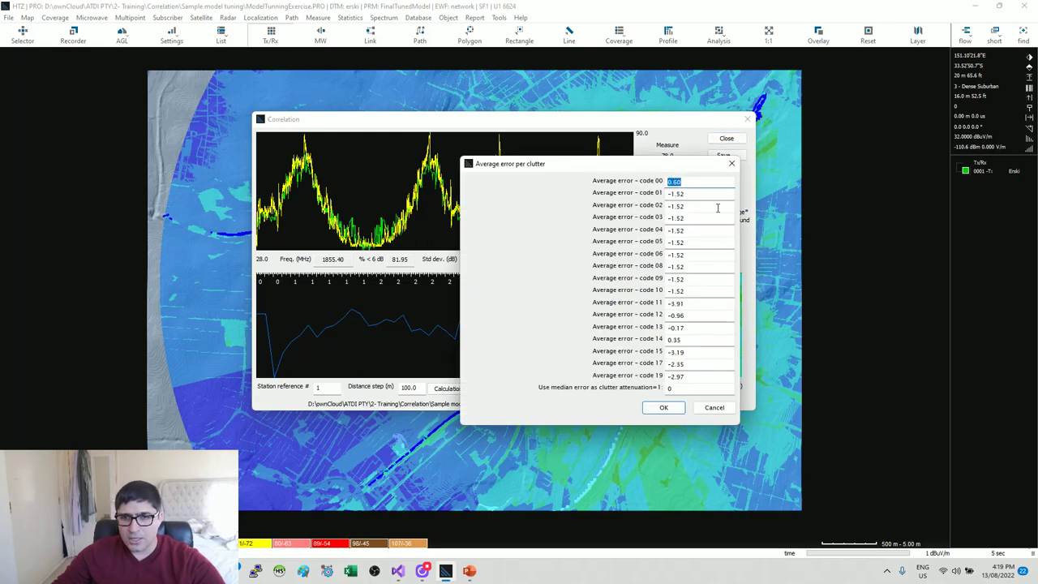
click(714, 407)
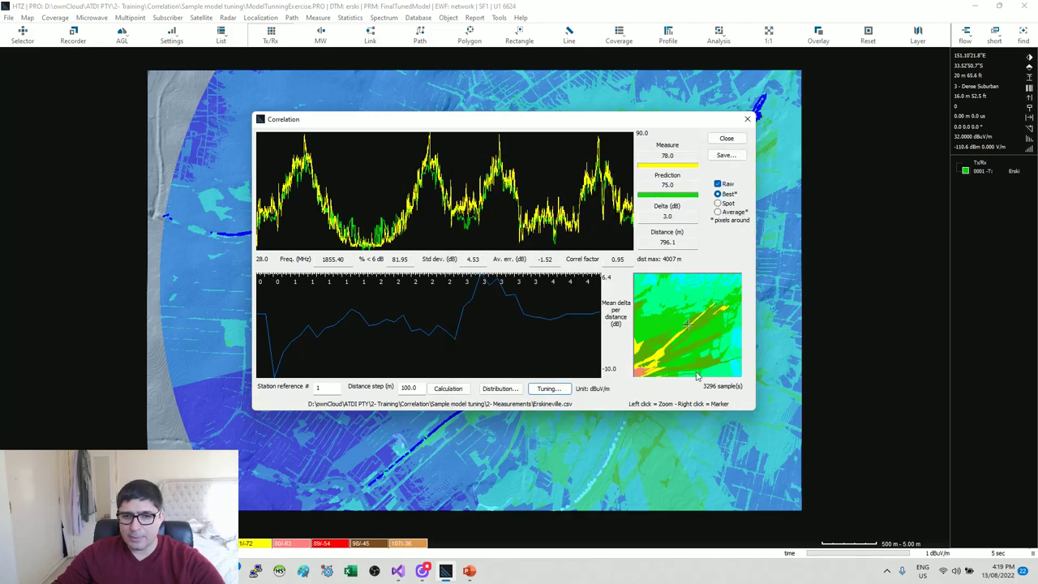
click(726, 137)
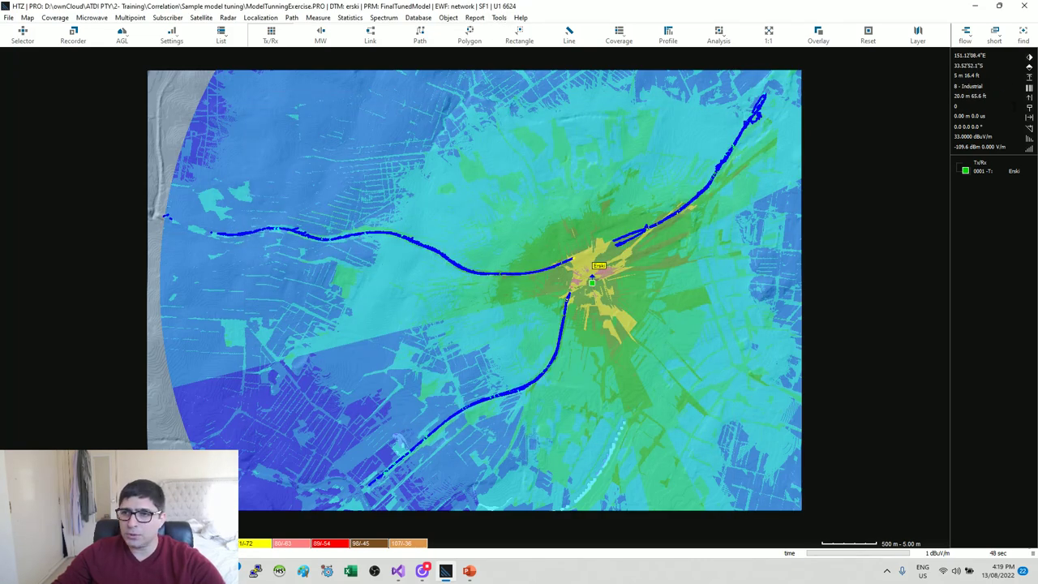
click(1031, 89)
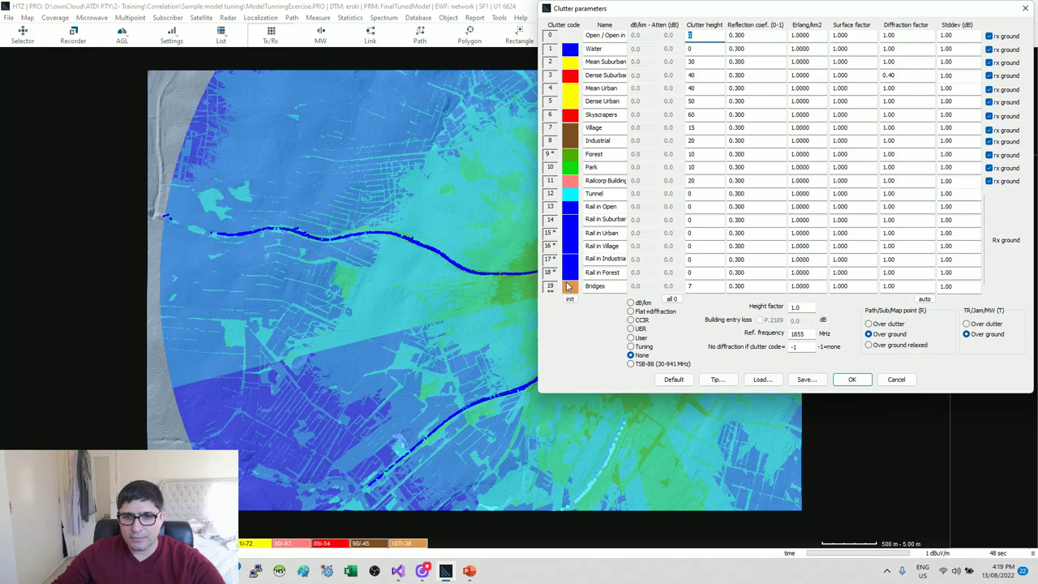
key(Return)
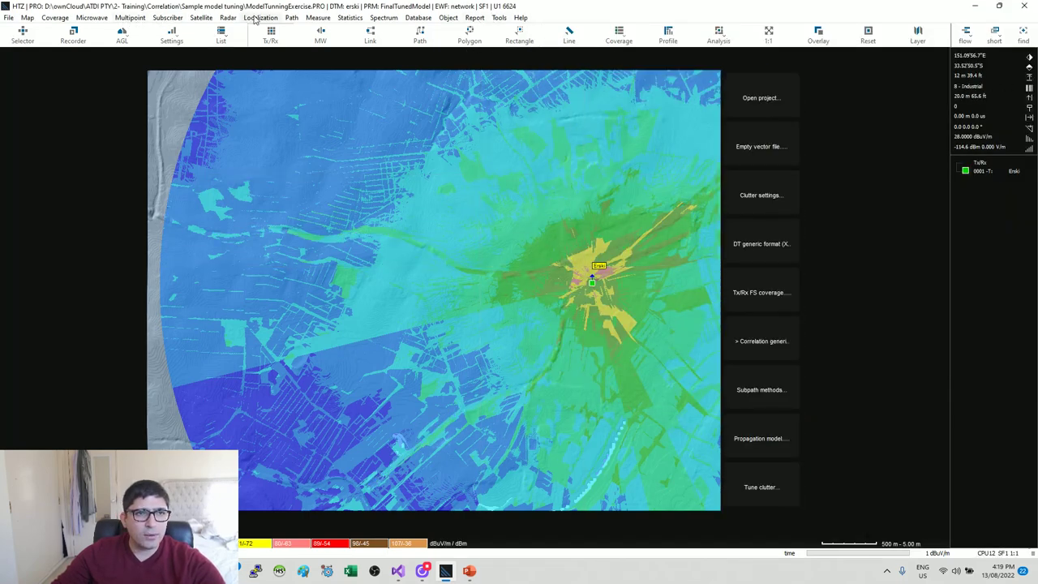
Step: Rerun the generic format correlation for Erskineville.csv with all clutter classes and the existing settings
click(322, 18)
mouse_move(323, 32)
click(519, 30)
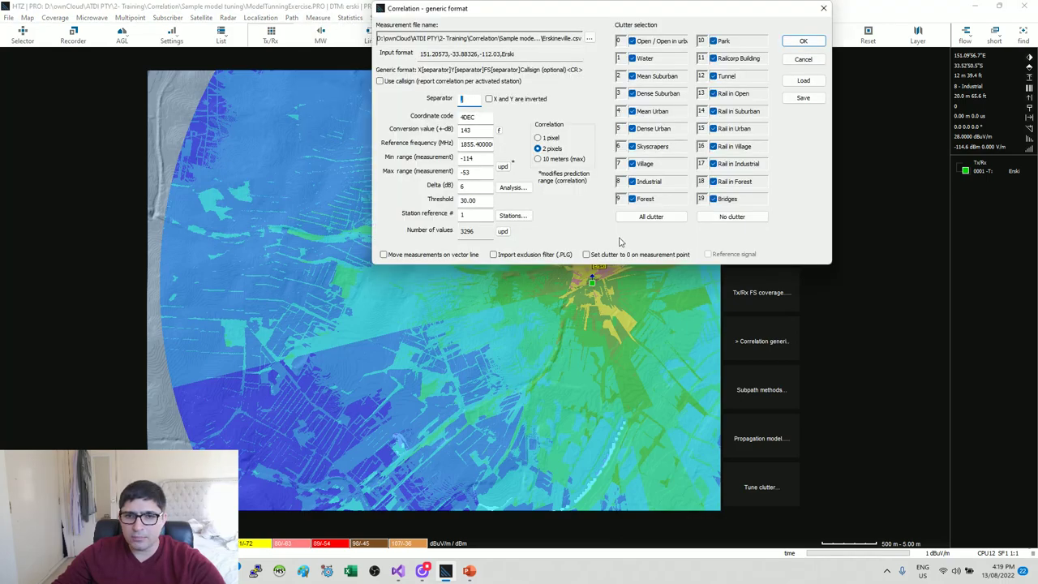
click(801, 42)
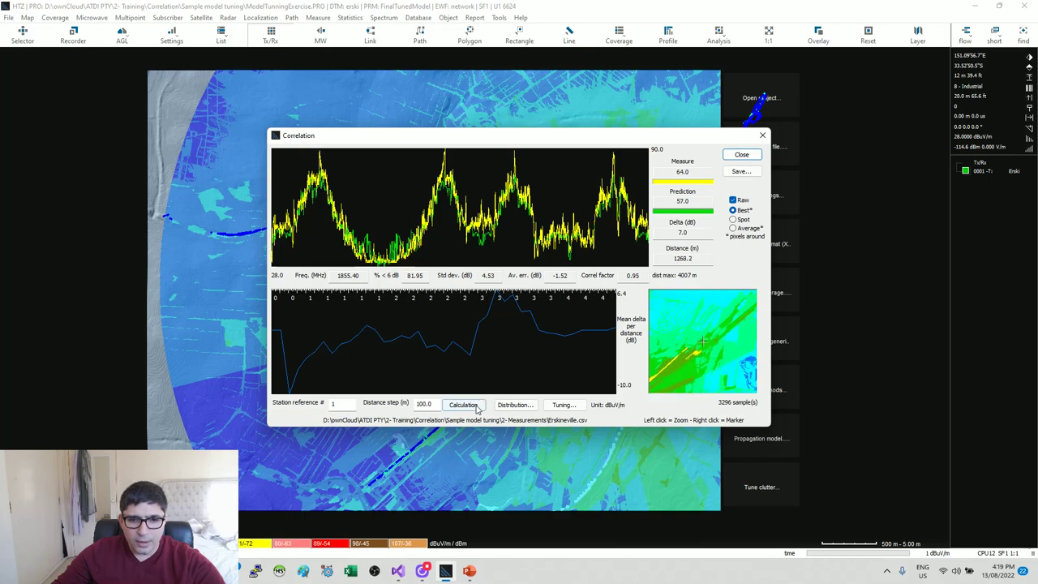
Step: Open the correlation's tuning and set the average error to 0 for clutter codes 00 through 12
click(562, 405)
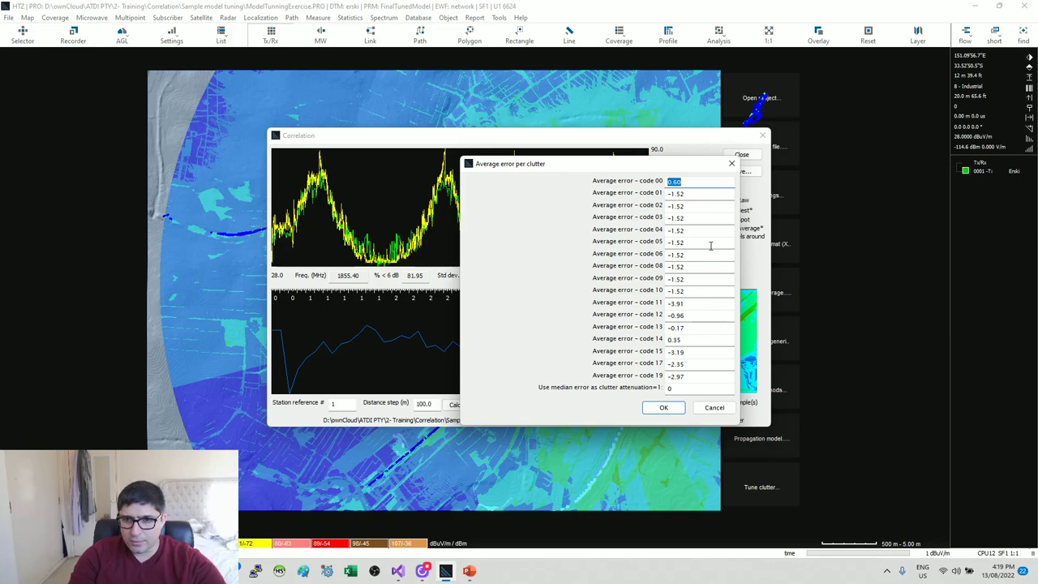
text(0	0	0	0	0	0	0	0	0	0)
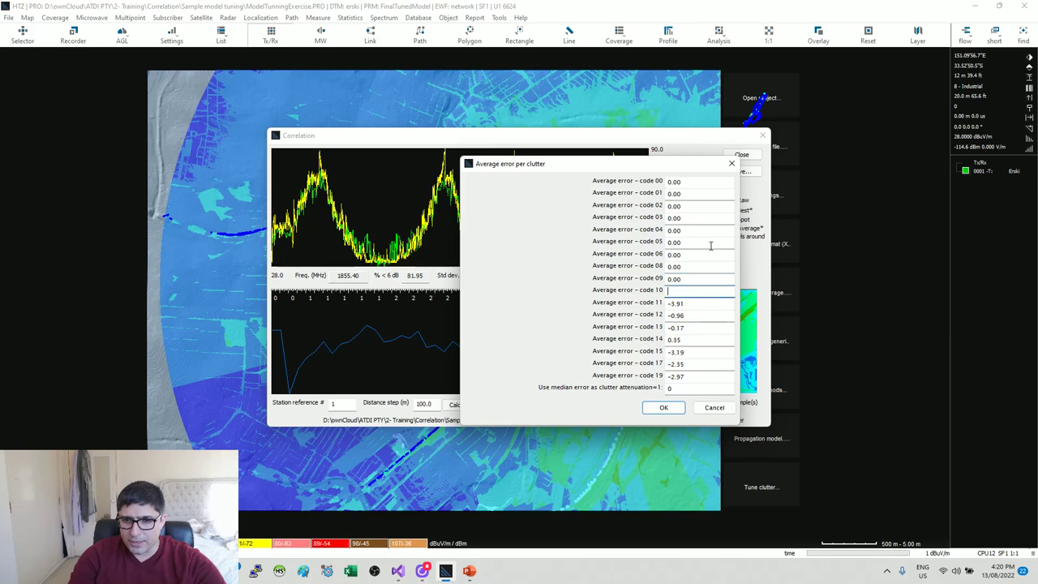
key(BackSpace)
text(0)
key(BackSpace)
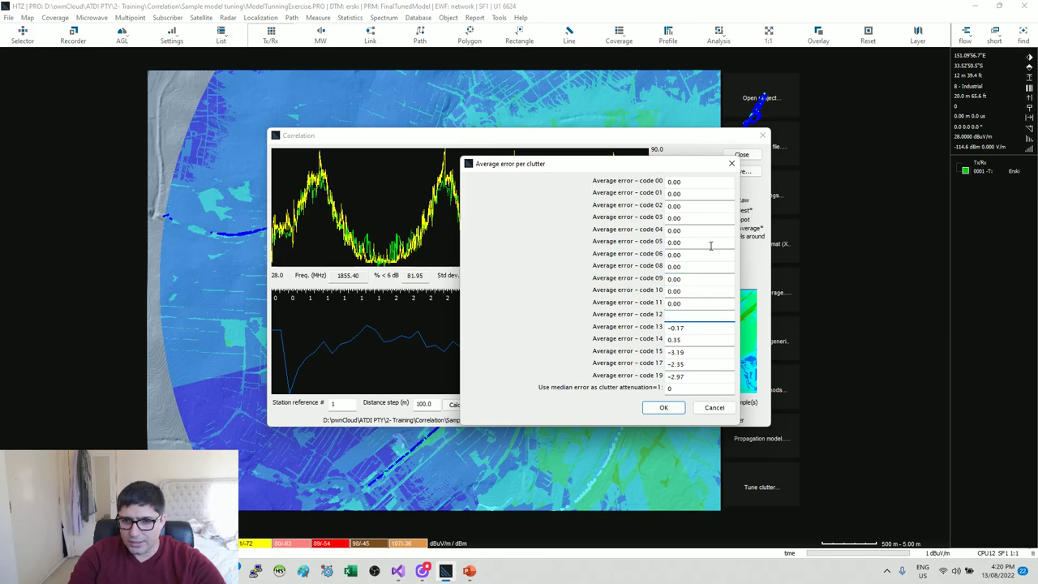
text(0)
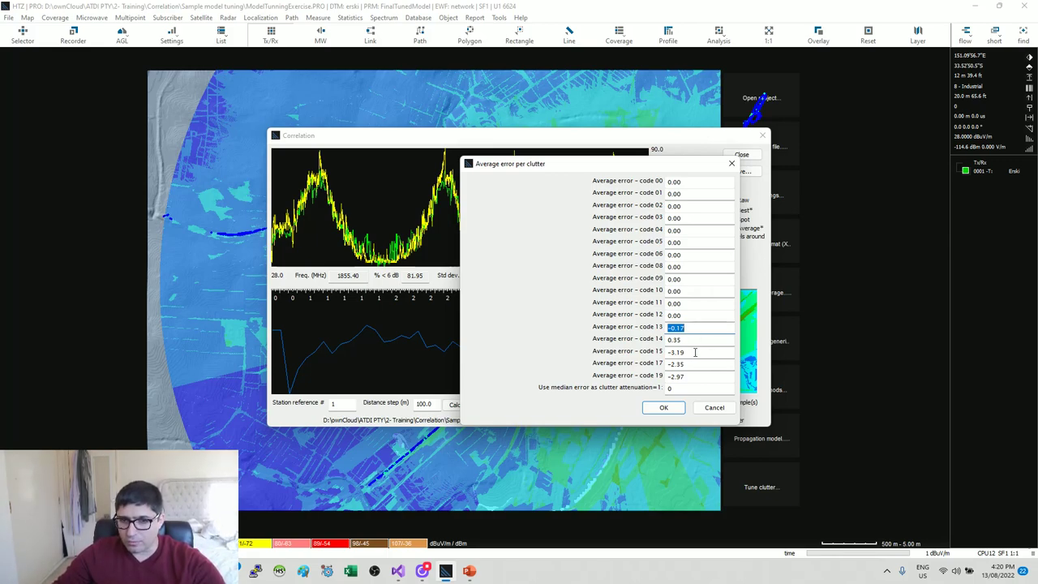
Step: Set the use of median error as clutter attenuation to 1, apply the tuning, and check the percentage within 6 dB
key(Tab)
key(Tab)
key(Tab)
key(Tab)
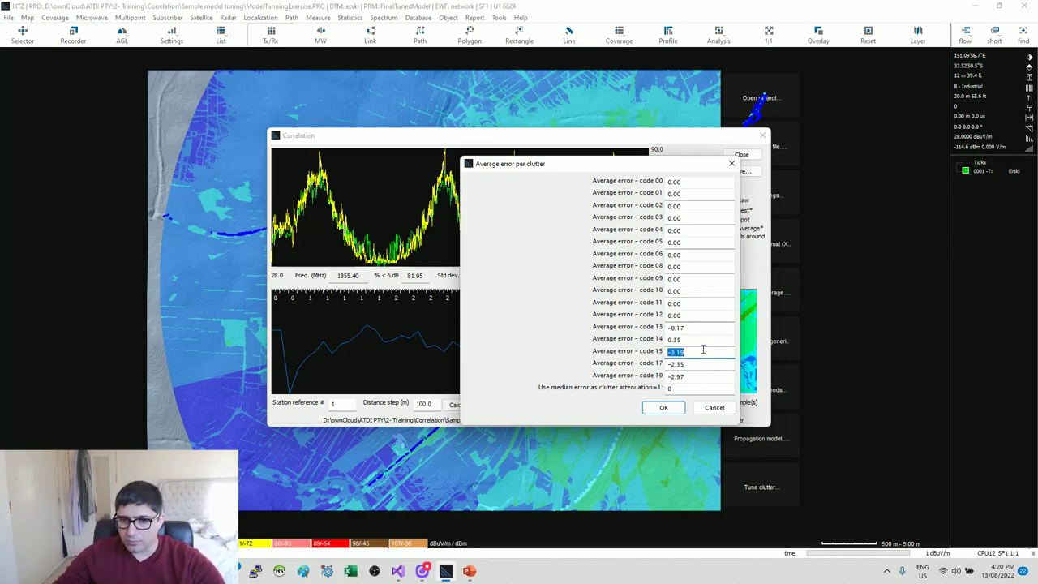
key(Tab)
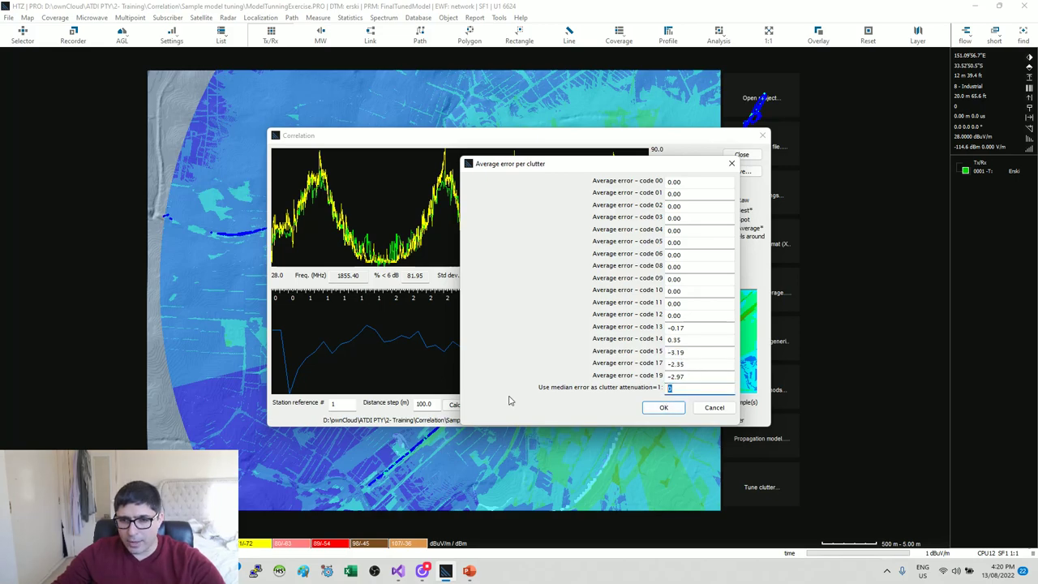
text(1)
click(663, 410)
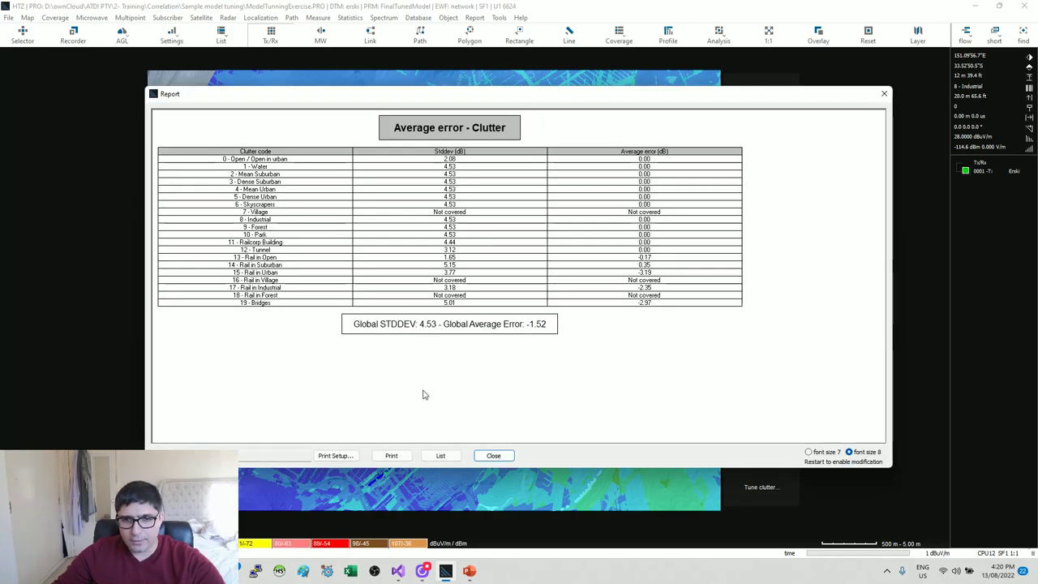
click(501, 452)
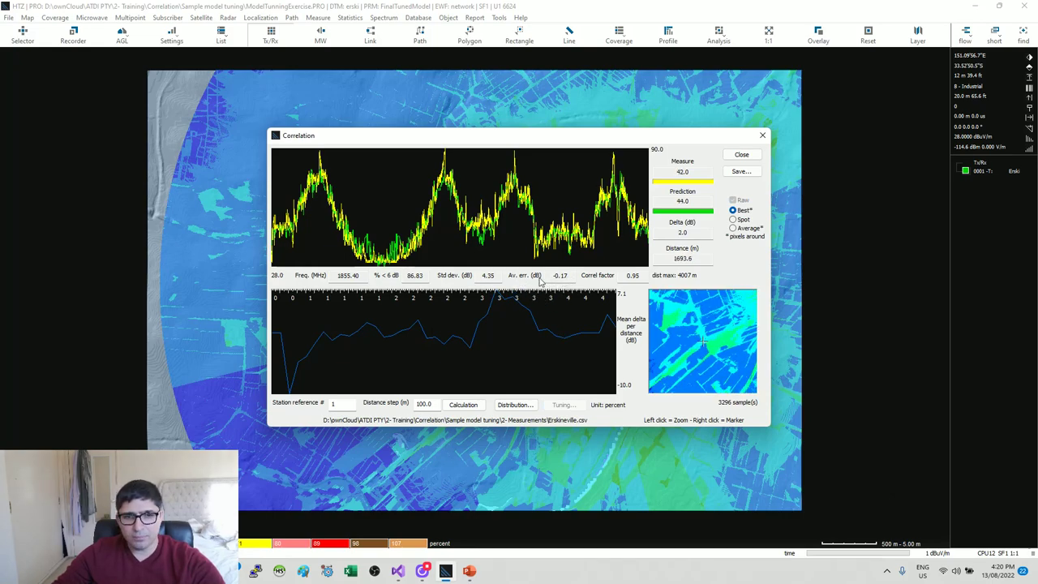
double_click(417, 275)
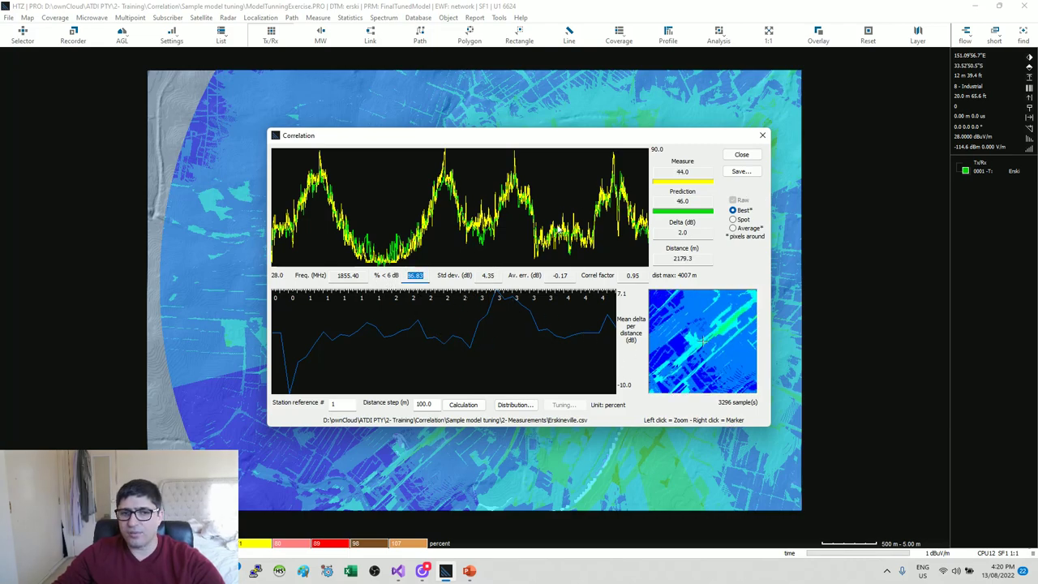
Step: Close the correlation results and rerun the generic format correlation for Erskineville.csv at 2 pixels with all clutter classes
click(749, 157)
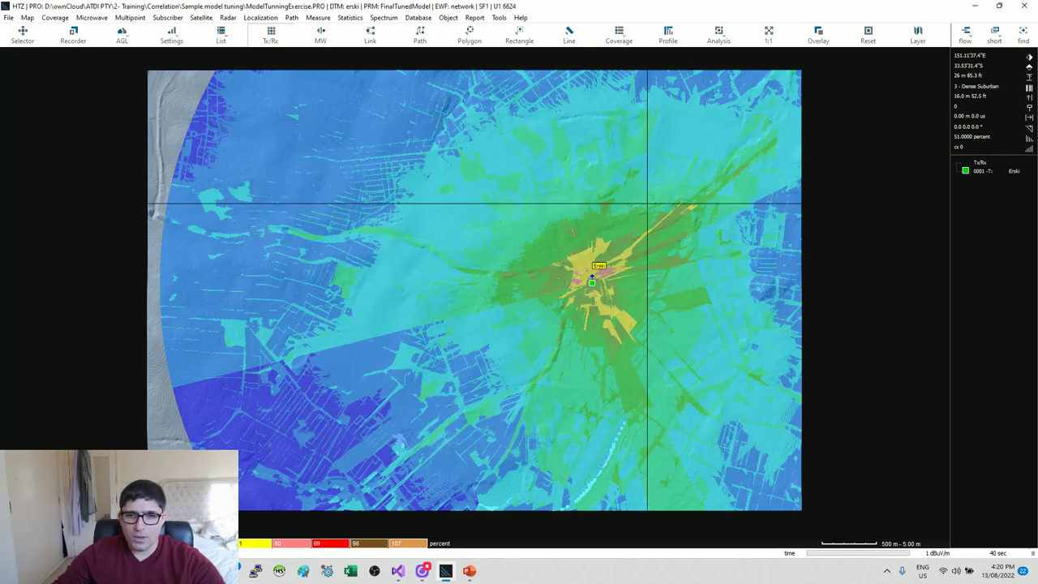
click(487, 271)
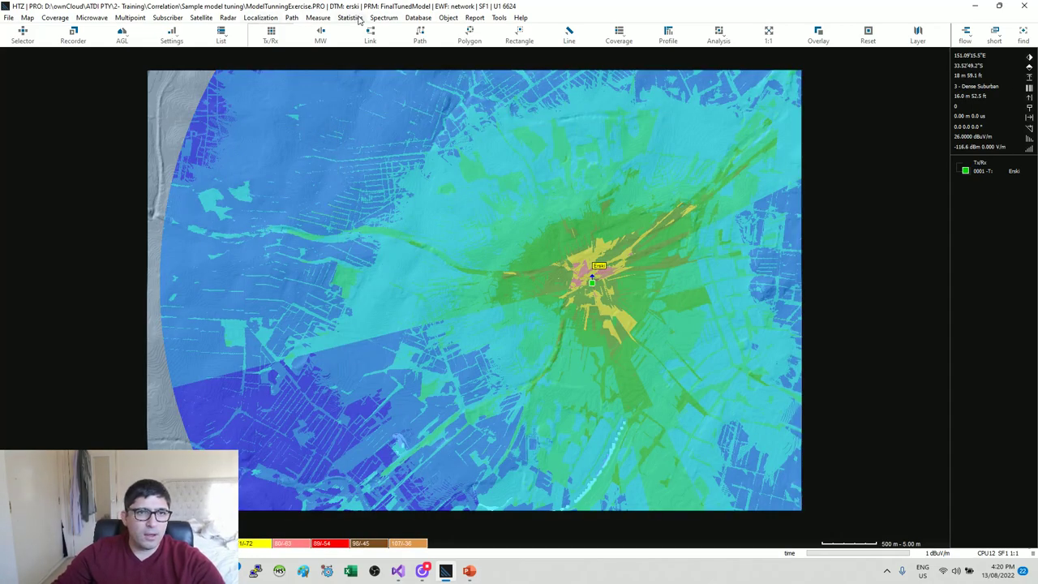
click(349, 18)
mouse_move(381, 32)
click(527, 32)
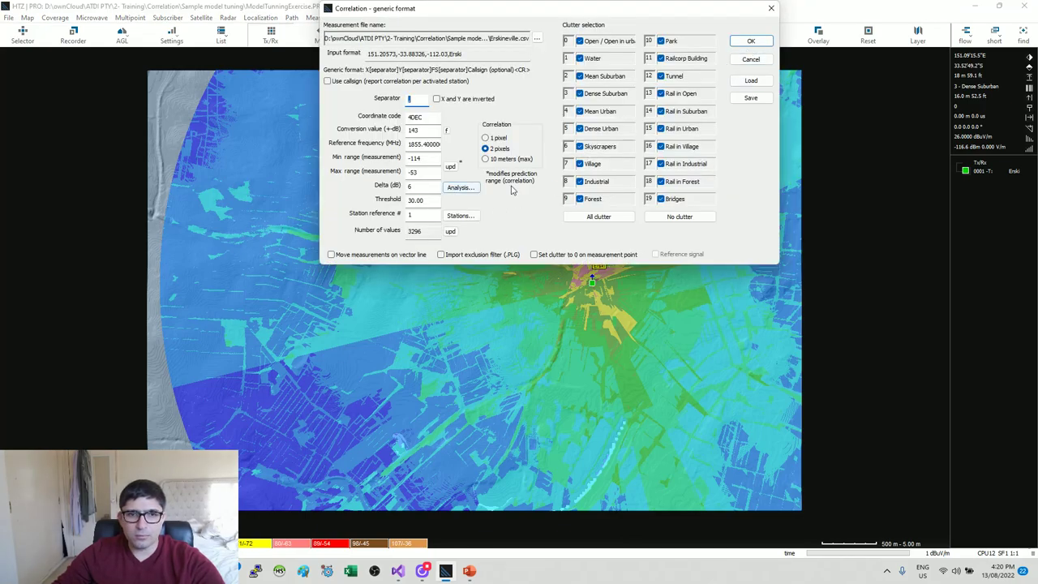
click(750, 41)
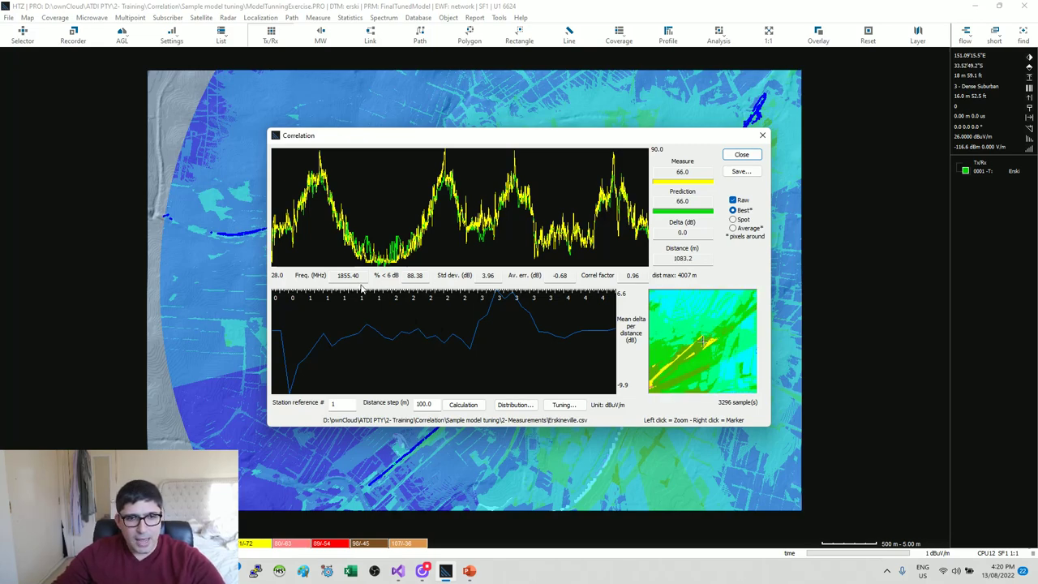
Step: Check the correlation's percentage within 6 dB, standard deviation, correlation factor and average error, and close the results
double_click(419, 276)
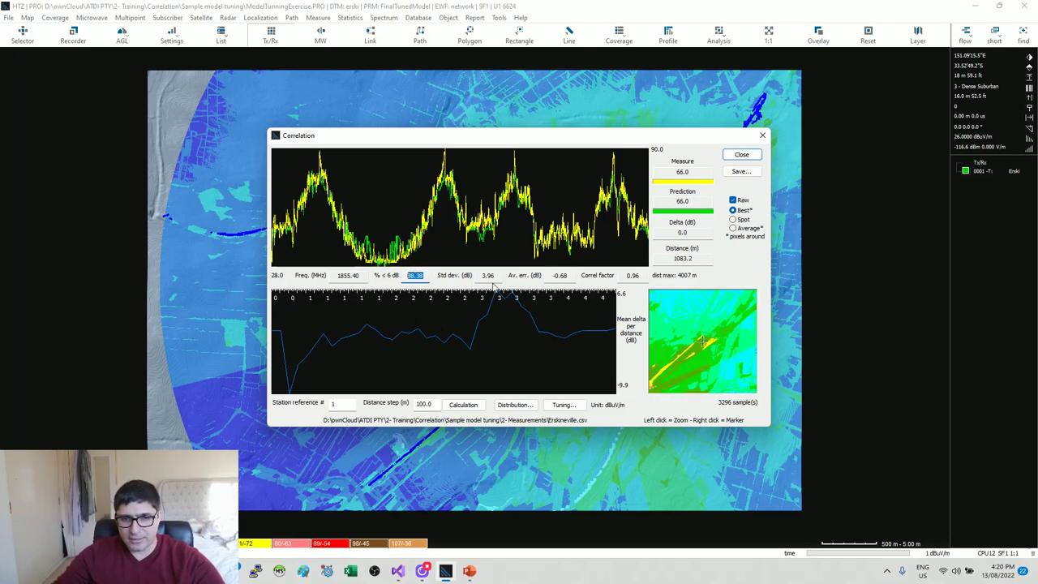
double_click(488, 276)
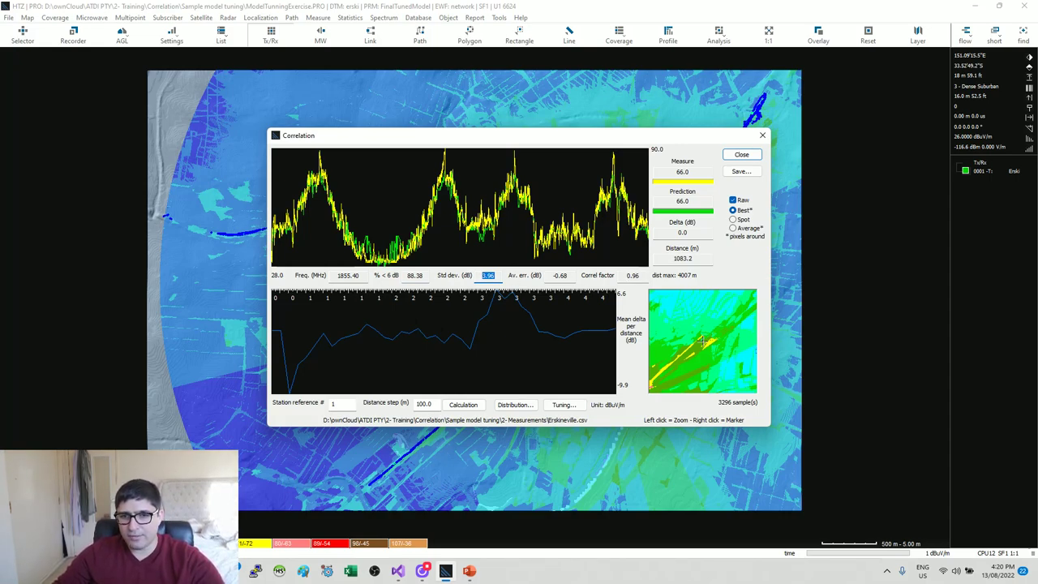
double_click(633, 275)
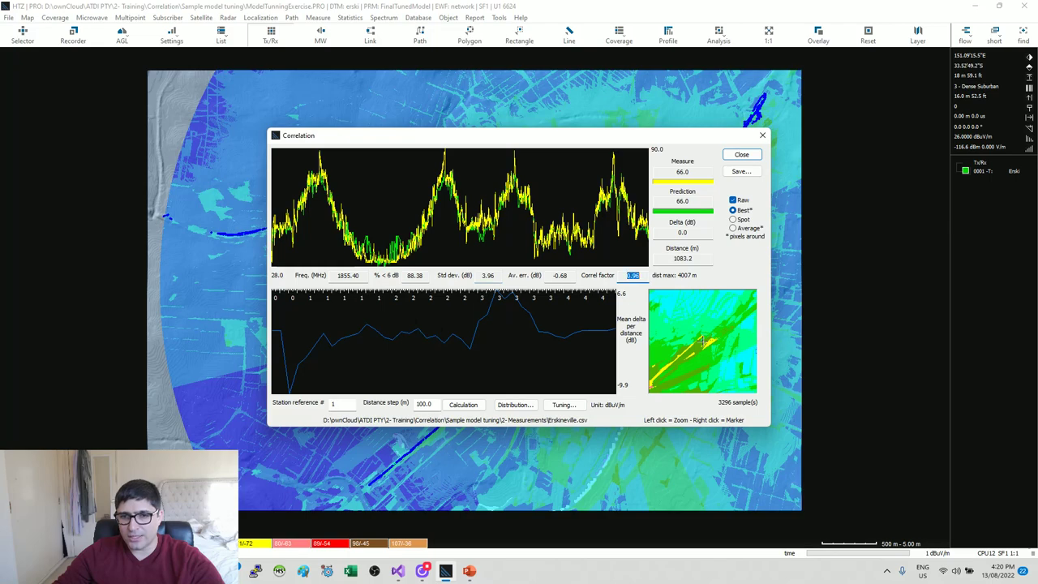
double_click(561, 276)
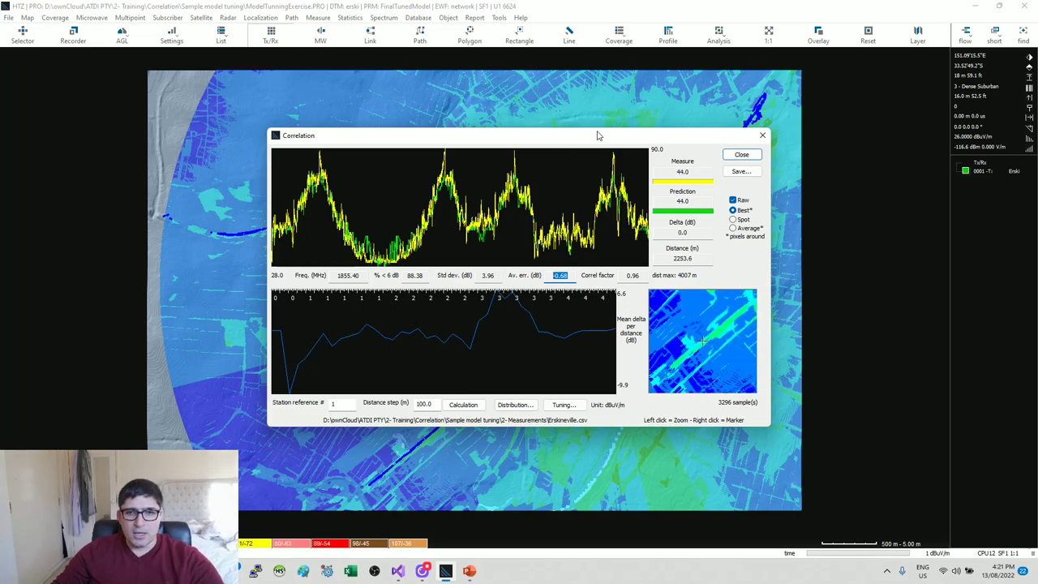
click(741, 154)
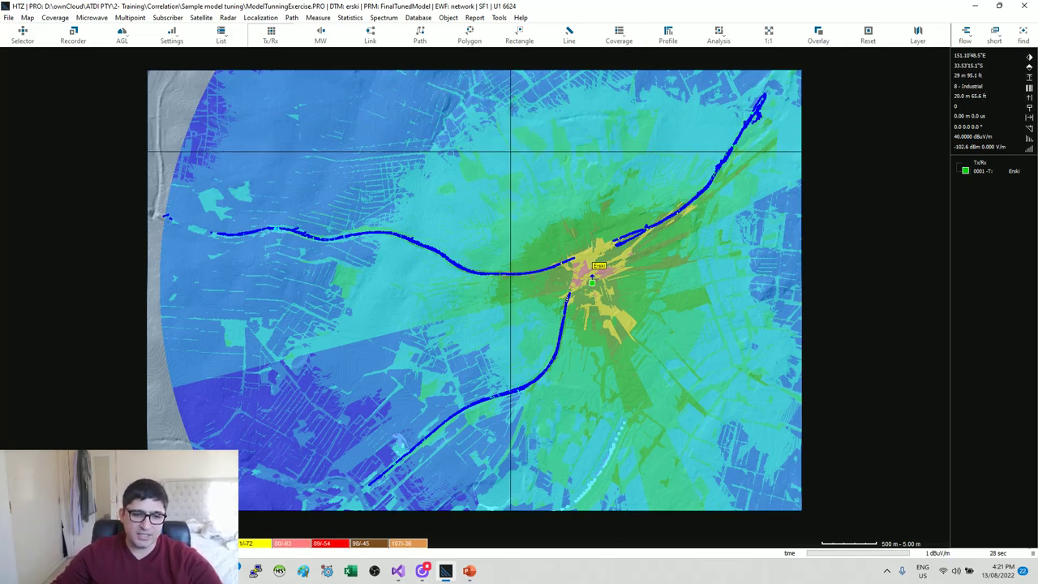
Step: Switch to PowerPoint to view the presentation's title slide, and return to the coverage map in HTZ
click(472, 571)
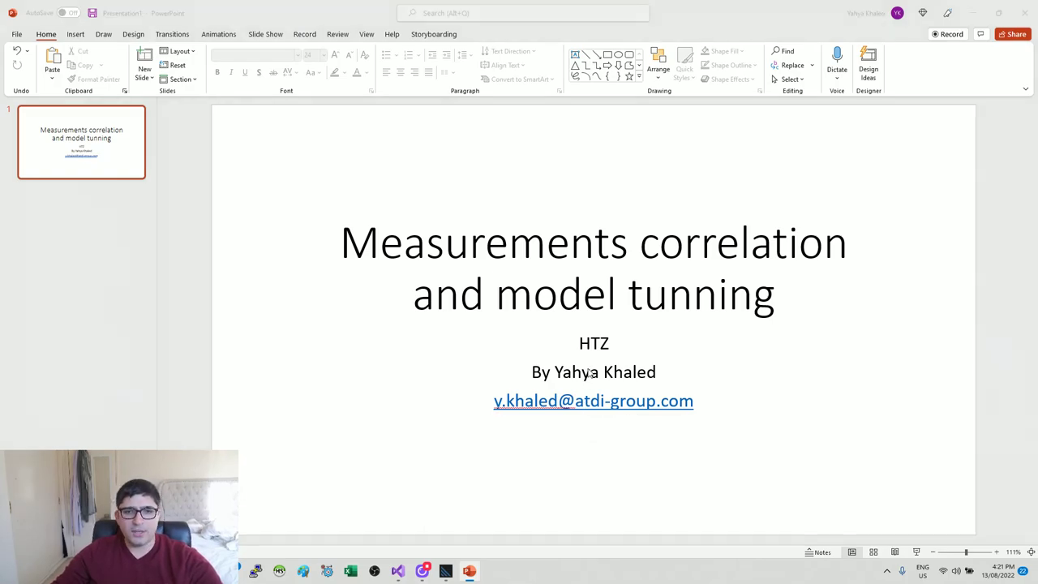
key(super+Tab)
click(541, 189)
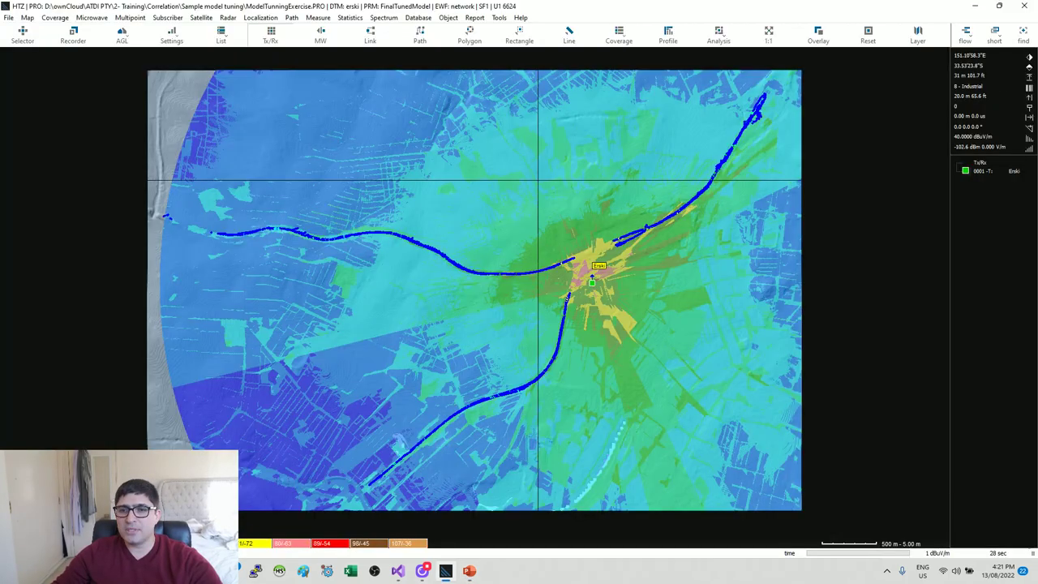